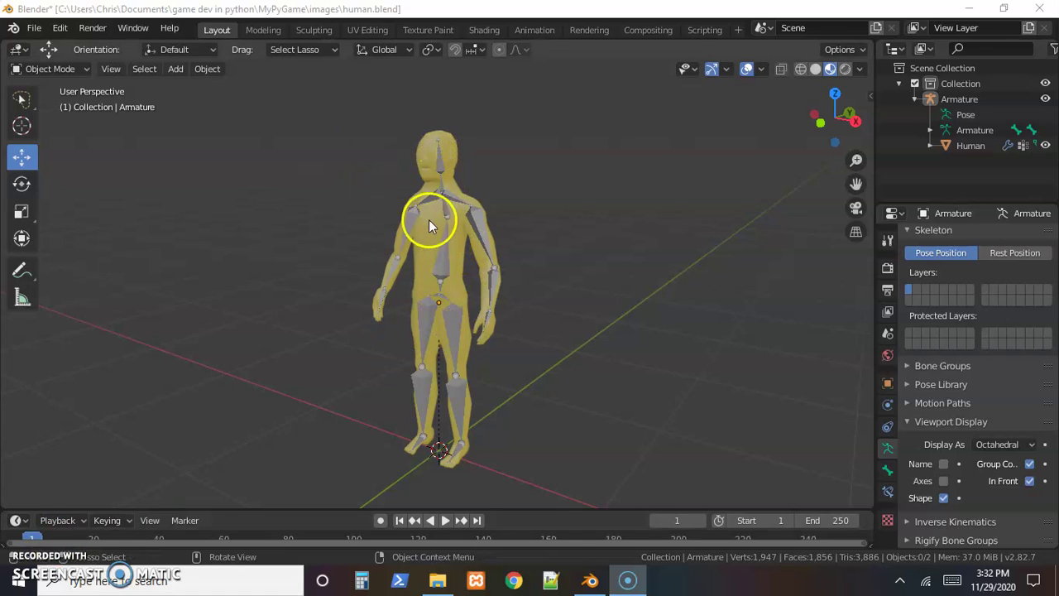
Inspect the Human mesh's vertex groups and its Armature modifier
click(480, 234)
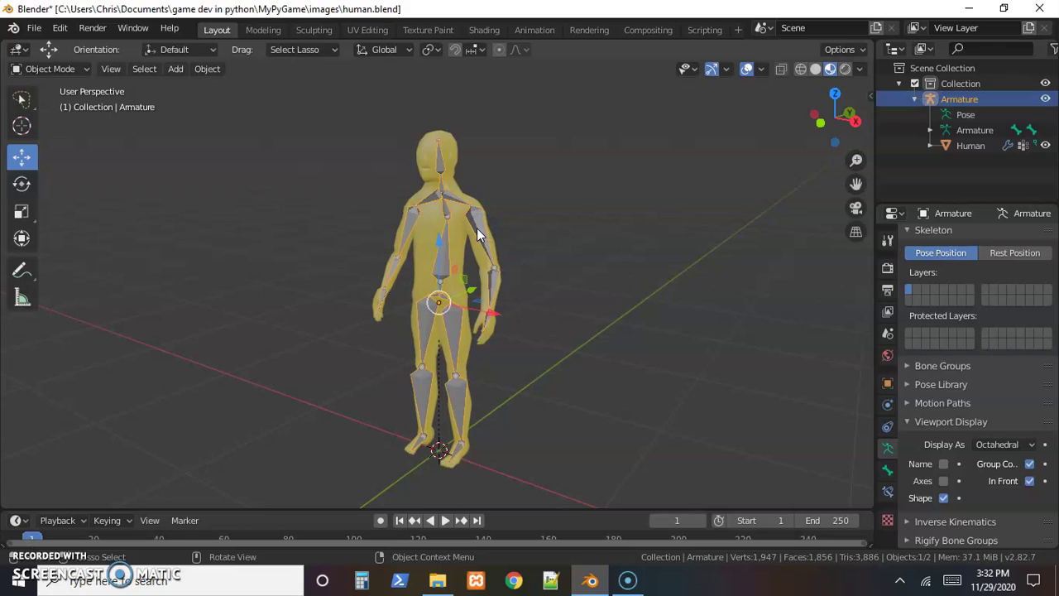
click(534, 238)
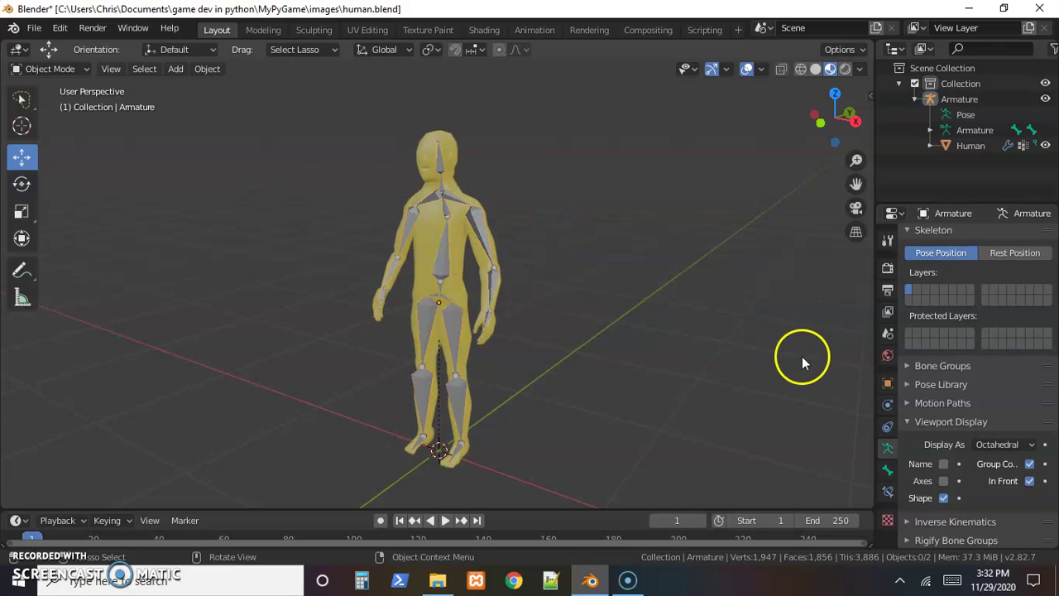
click(449, 154)
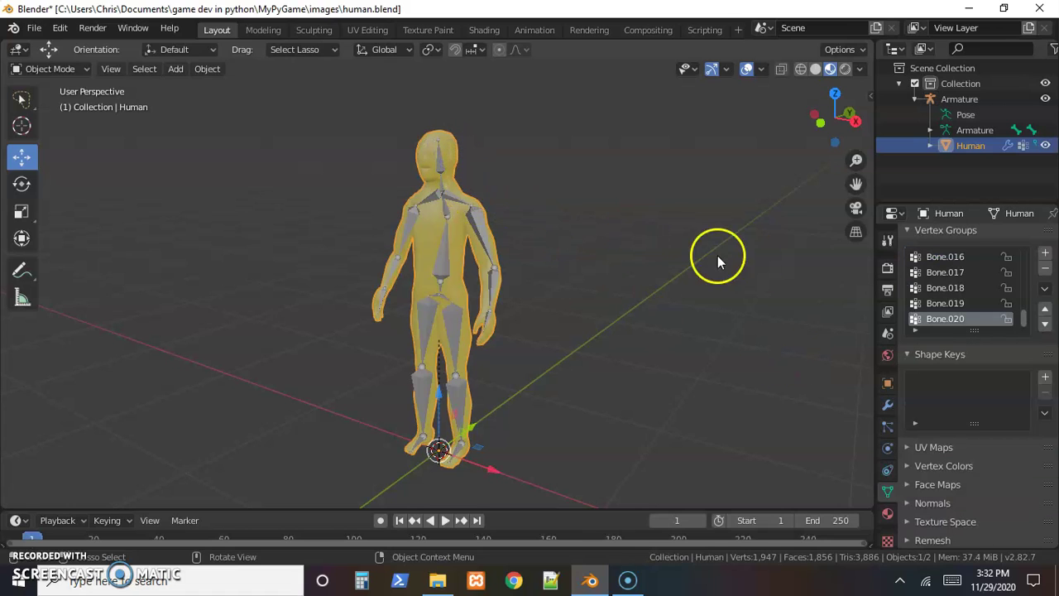
click(887, 406)
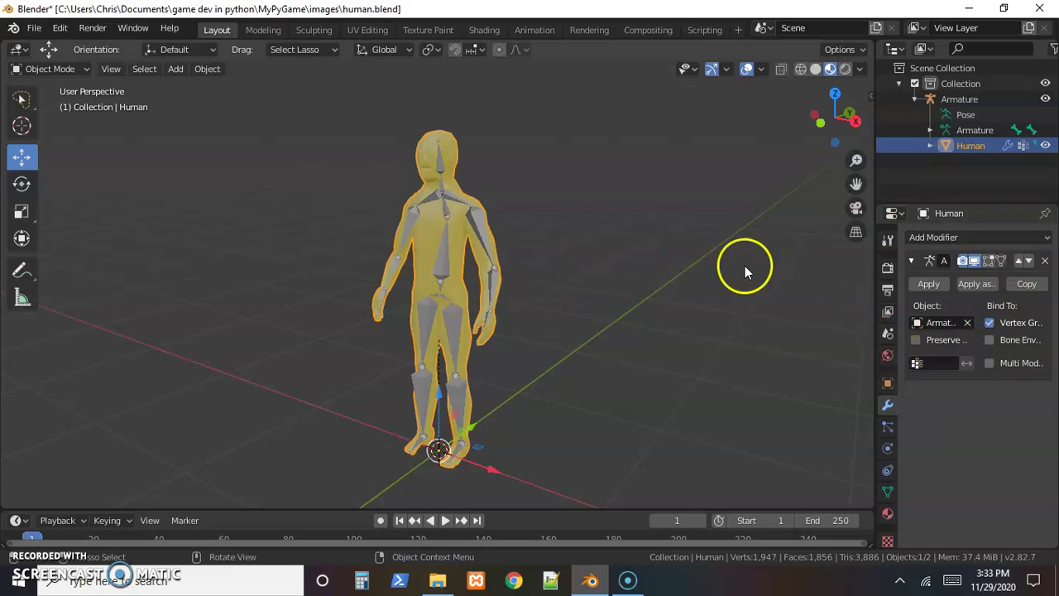
Select the Human mesh, then add the armature to the selection as the active object
click(660, 199)
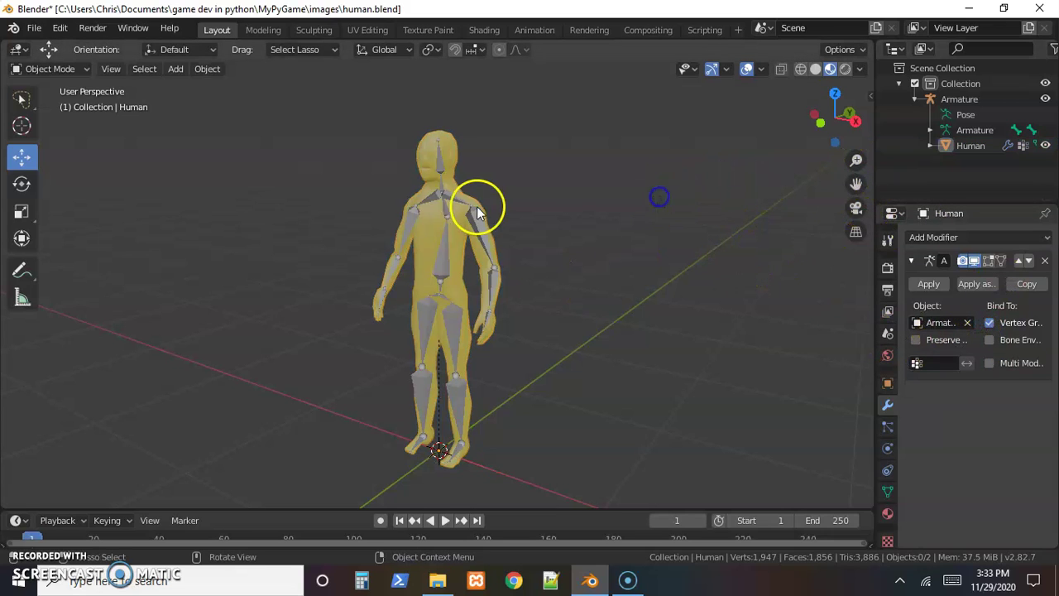
click(462, 260)
shift+click(443, 257)
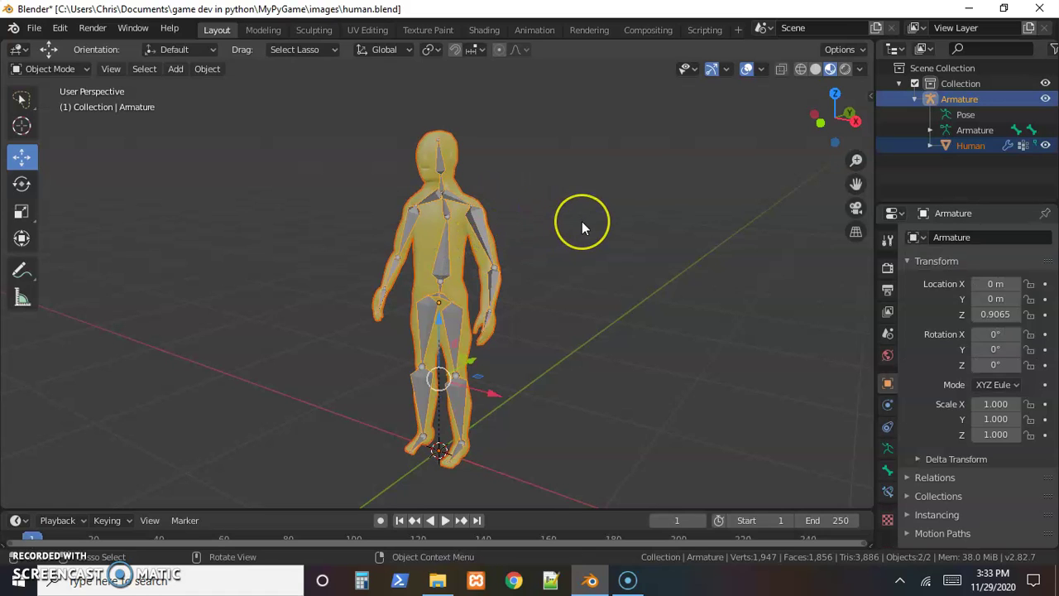
Parent the Human mesh to the armature with Armature Deform, then select the armature
key(ctrl+p)
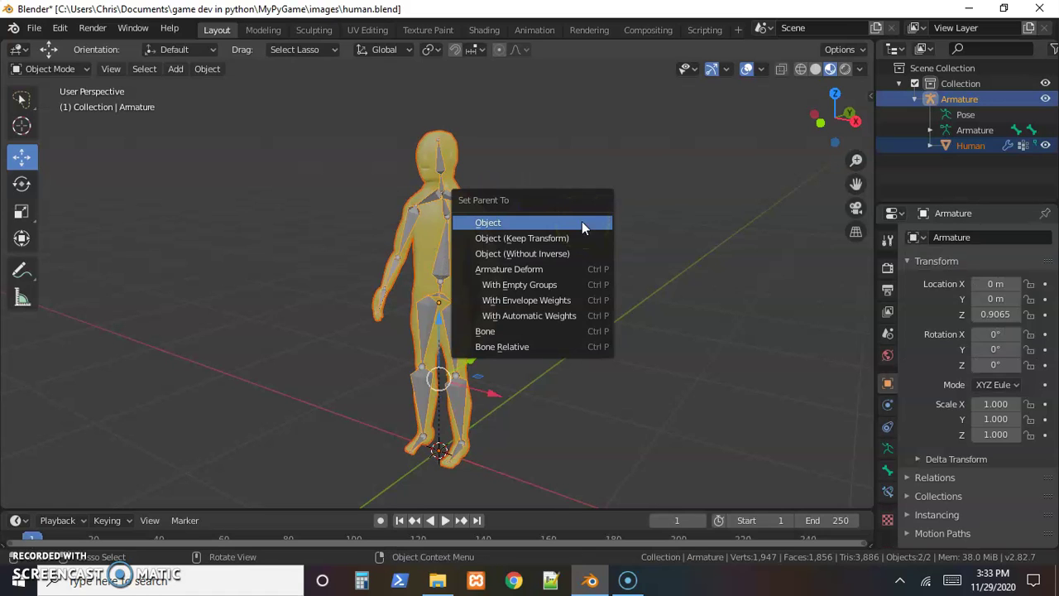
click(553, 270)
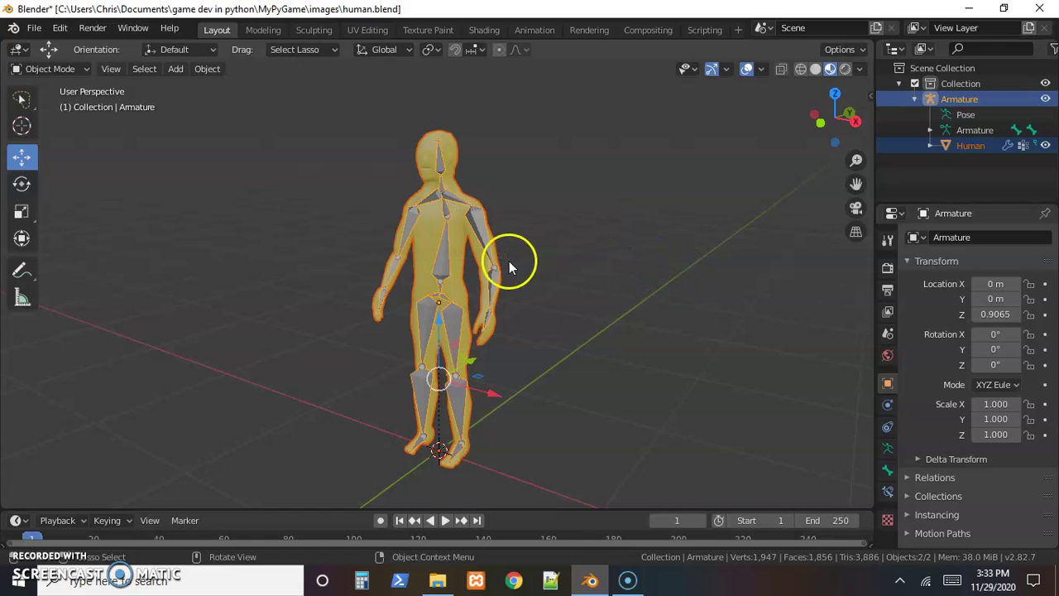
click(564, 277)
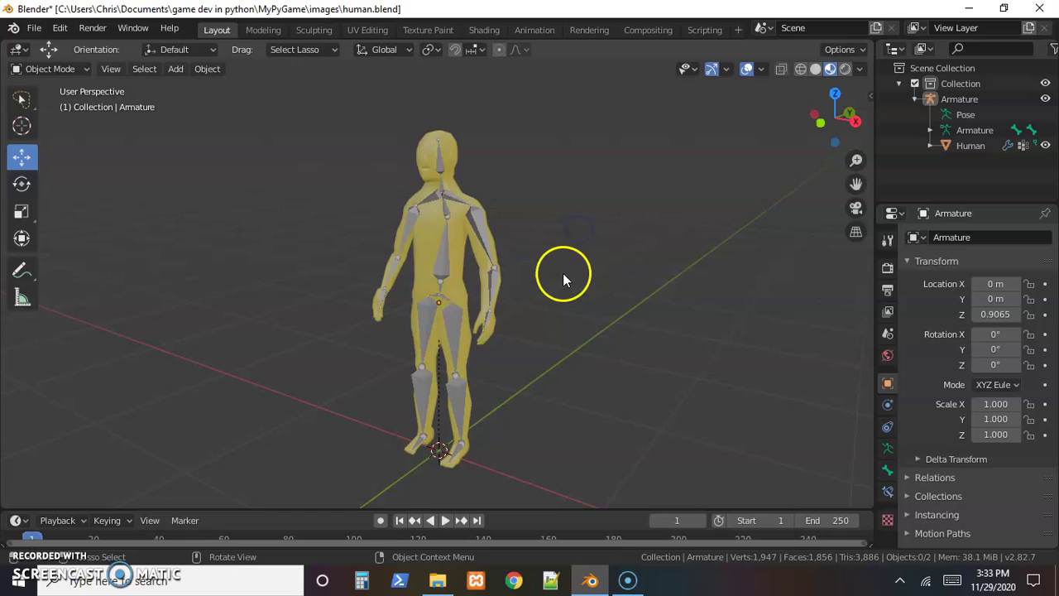
click(483, 239)
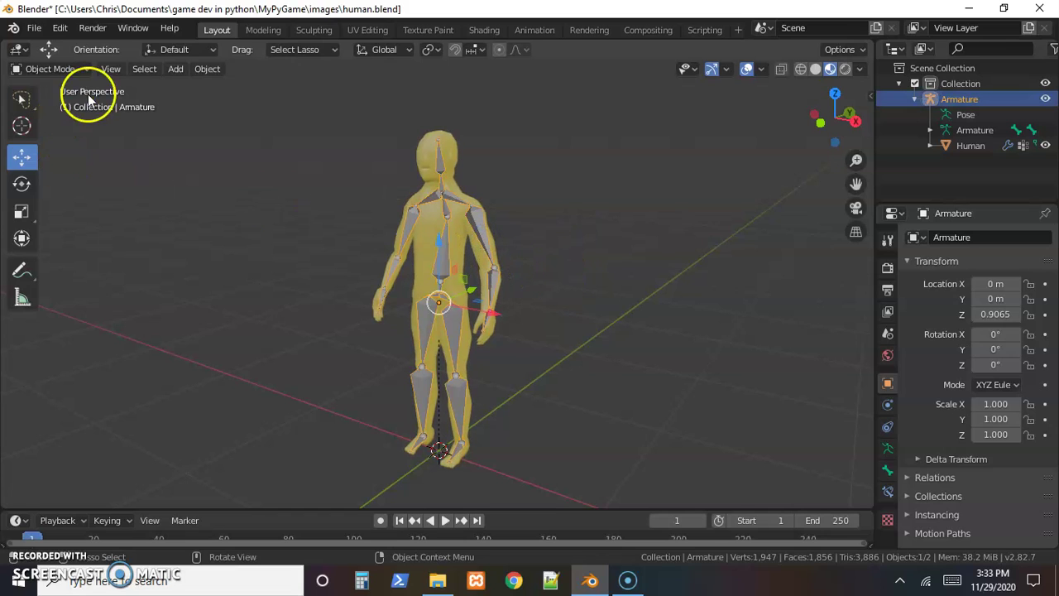
In Pose Mode, test-rotate the upper arm bone and the head bone around Z to check deformation
click(51, 69)
click(51, 120)
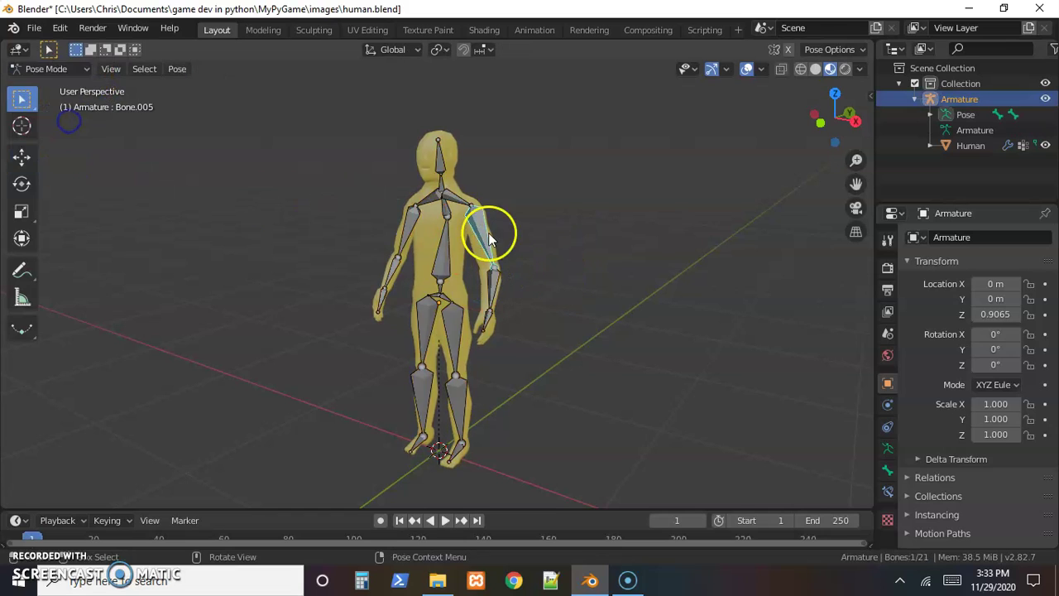
key(r)
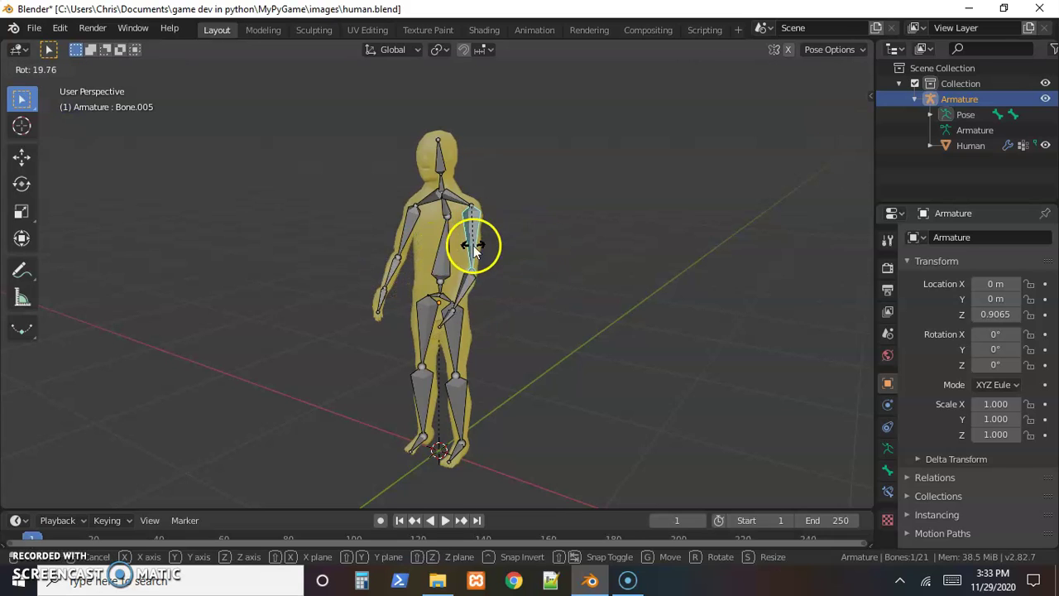
click(473, 244)
click(440, 157)
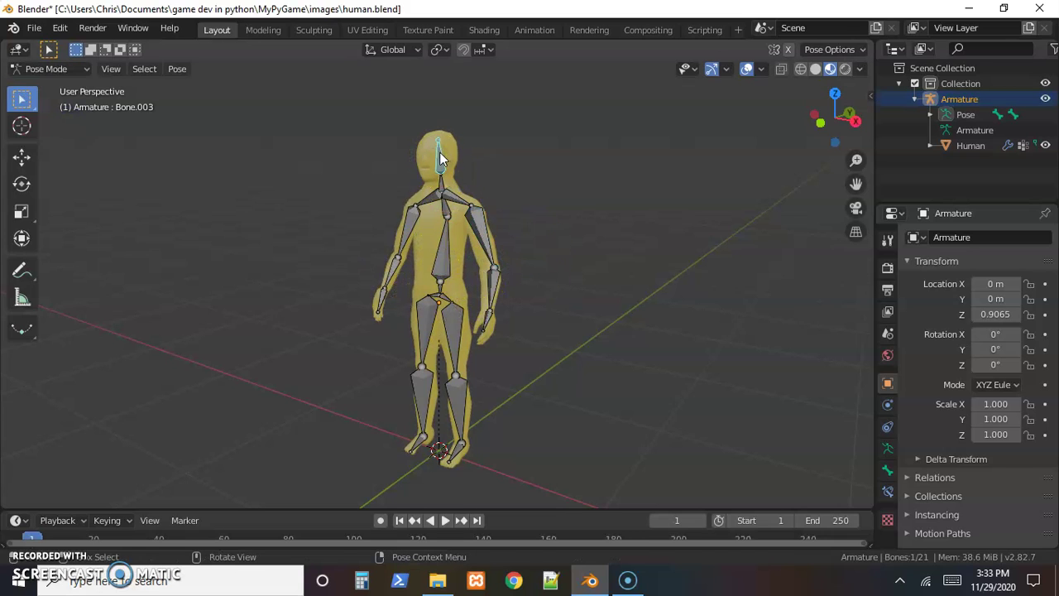
key(r)
key(z)
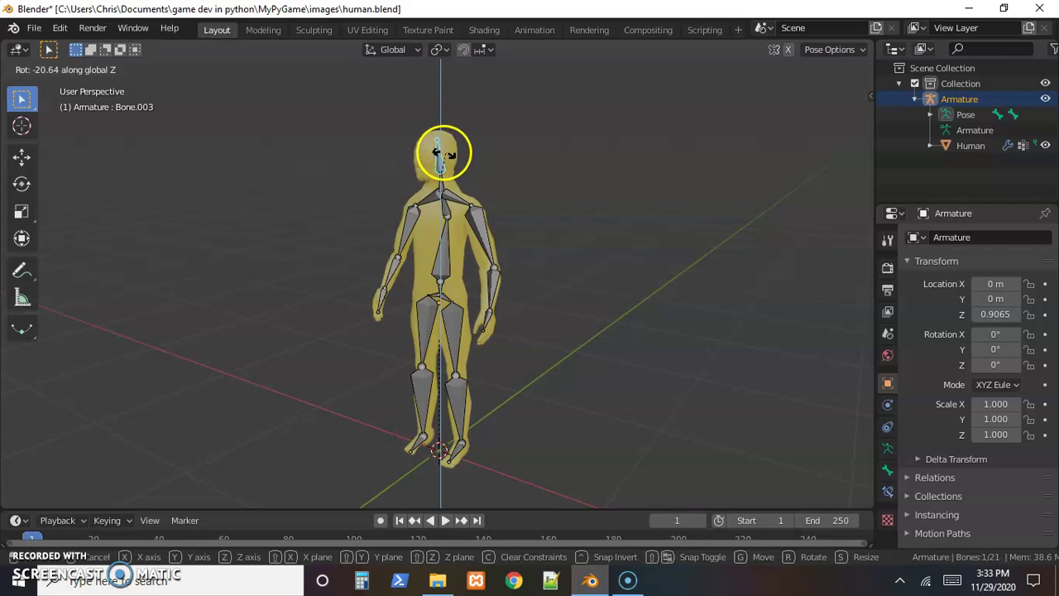
click(441, 153)
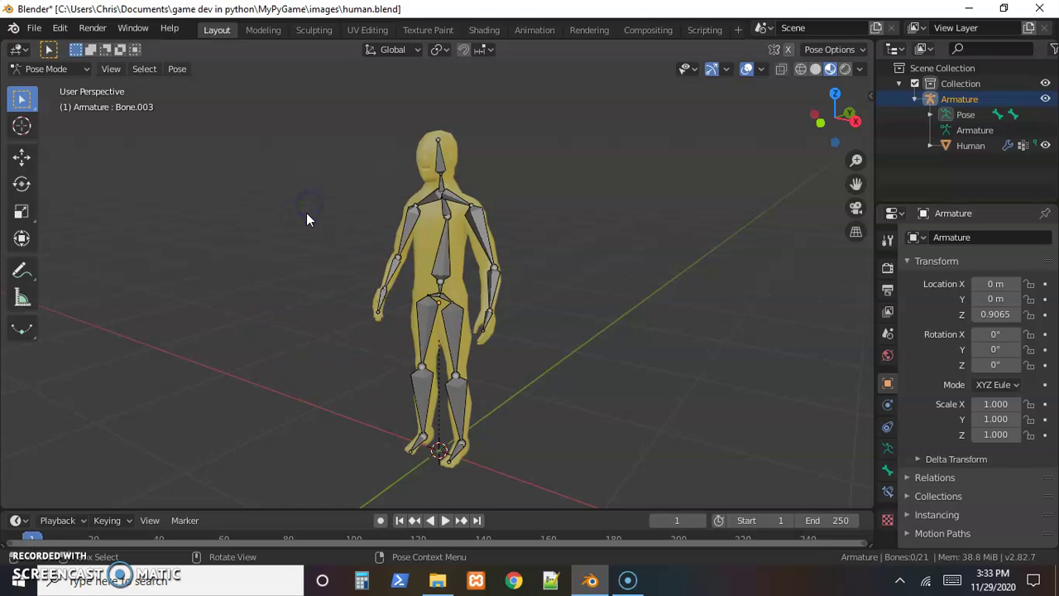
click(50, 69)
Return to Object Mode and preview the Human mesh in Weight Paint mode
click(54, 88)
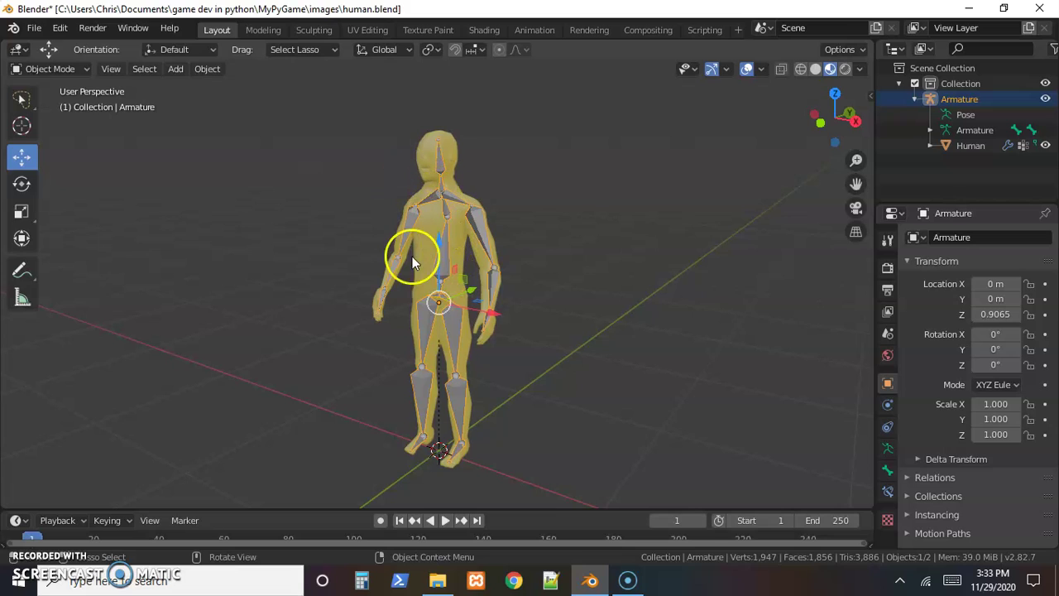
click(51, 68)
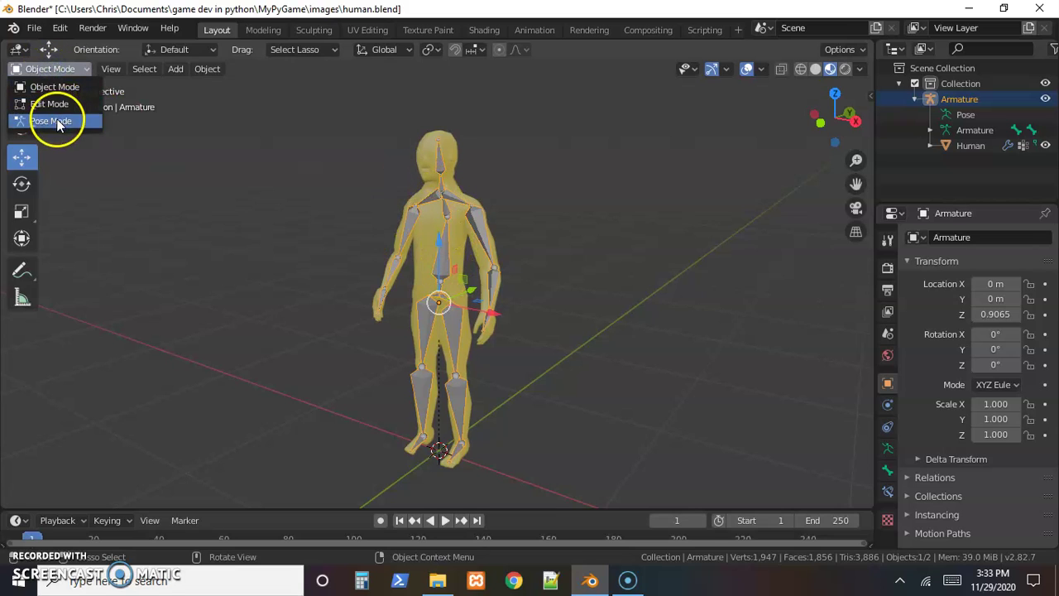
click(424, 161)
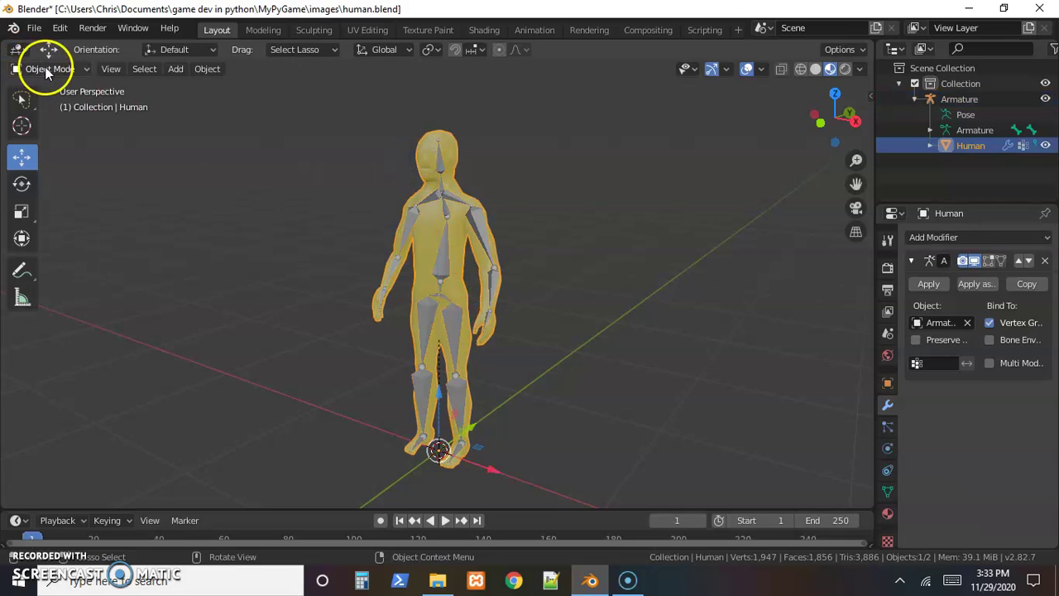
click(47, 69)
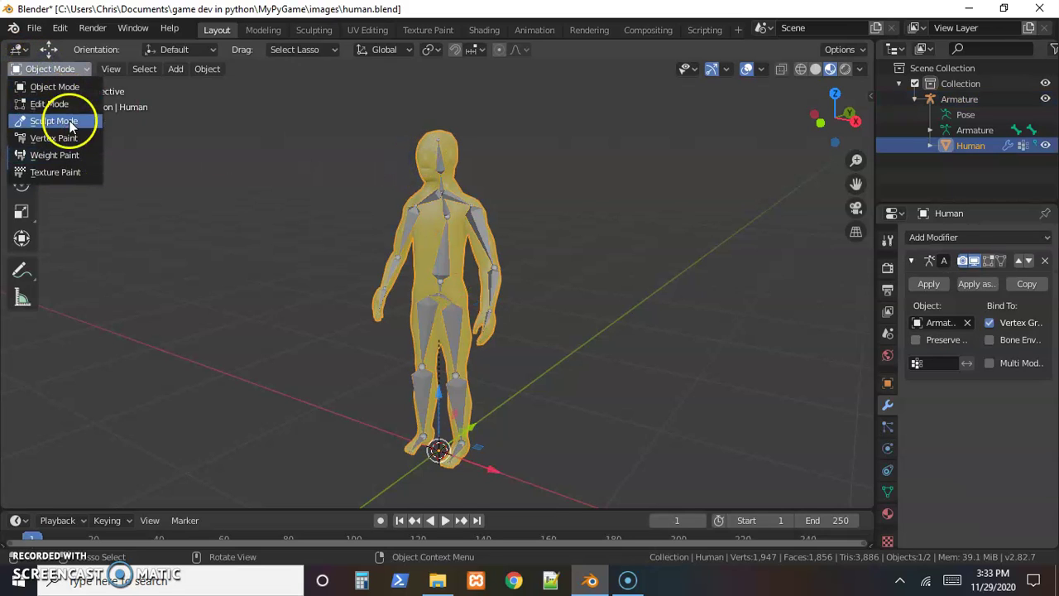
click(46, 156)
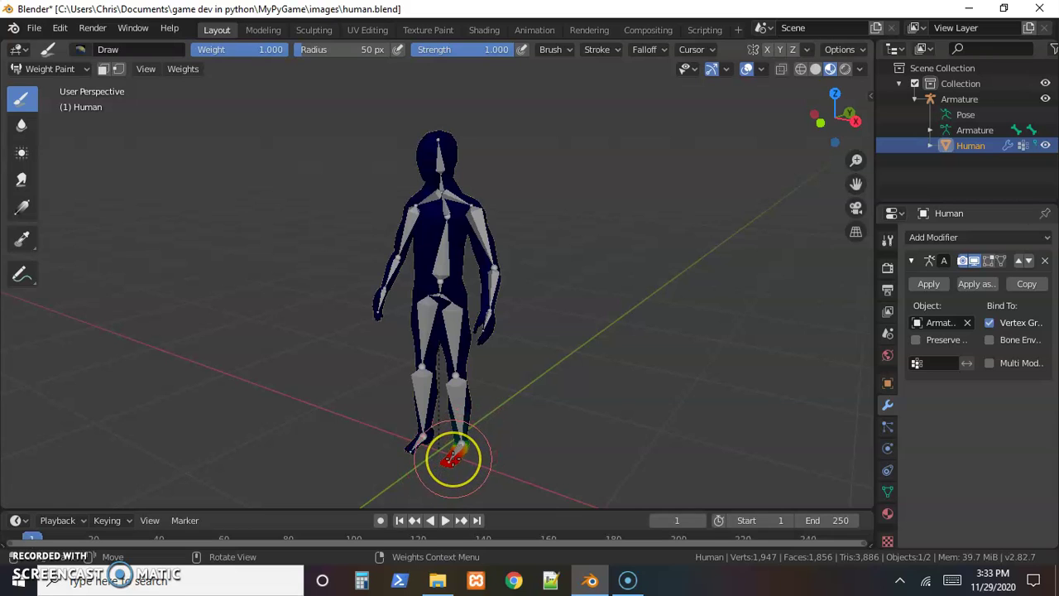
Back in Object Mode, select the armature and then the Human mesh as active
click(73, 68)
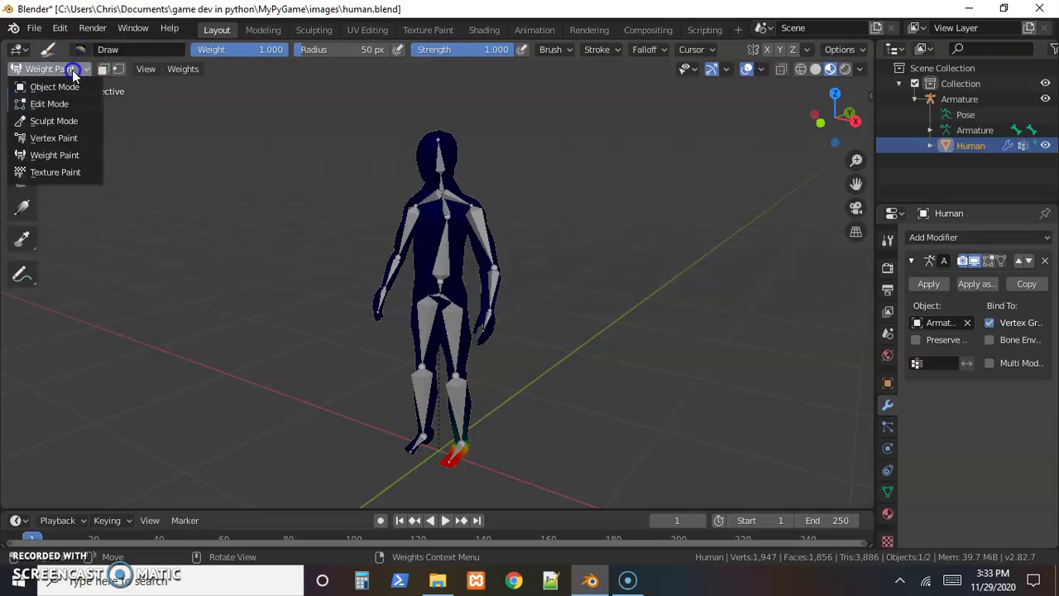
click(76, 90)
click(249, 282)
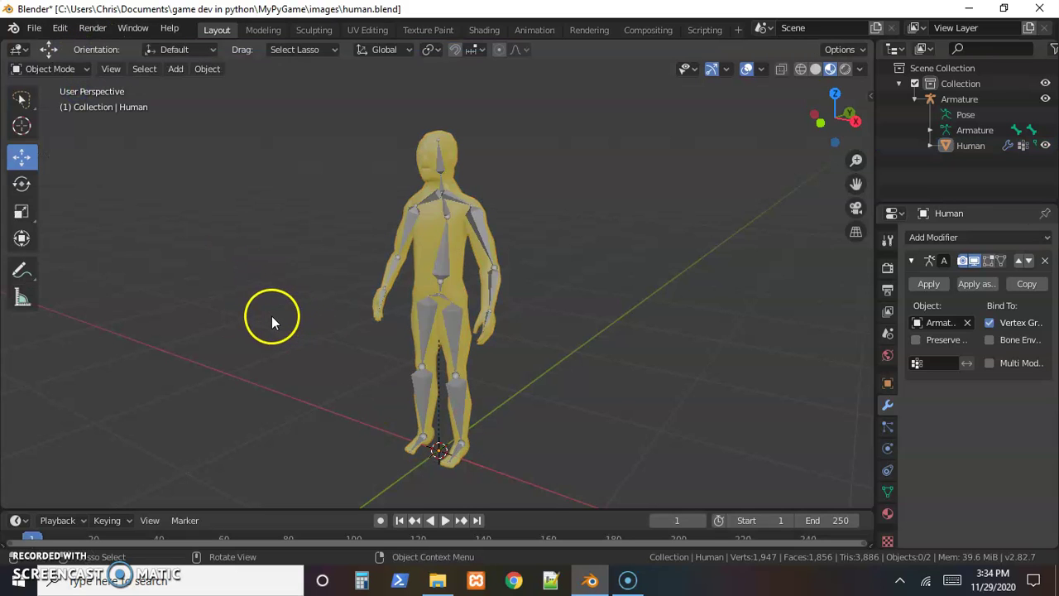
middle_drag(271, 315, 310, 323)
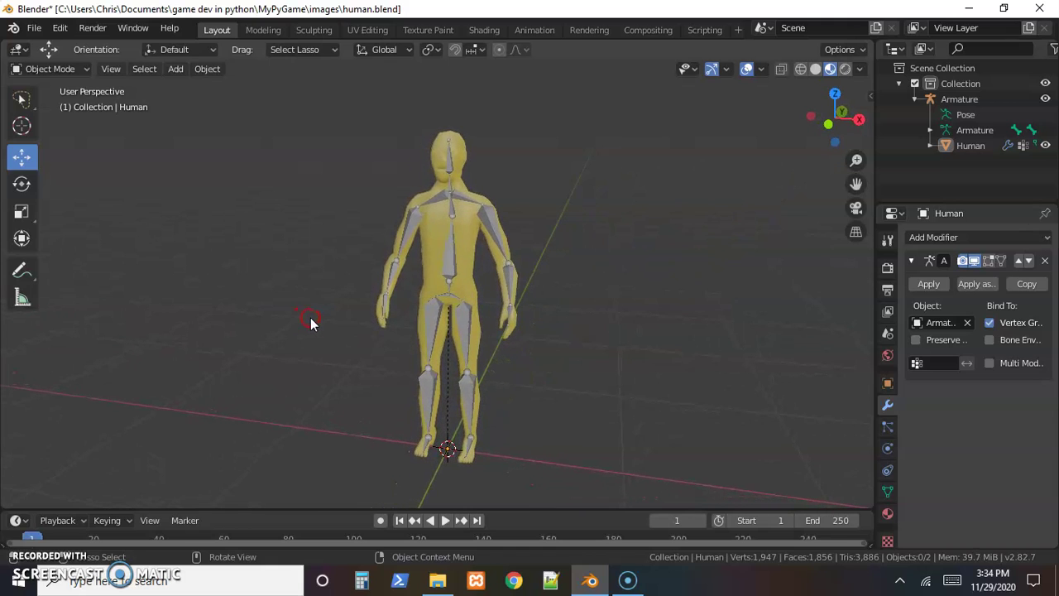
click(447, 261)
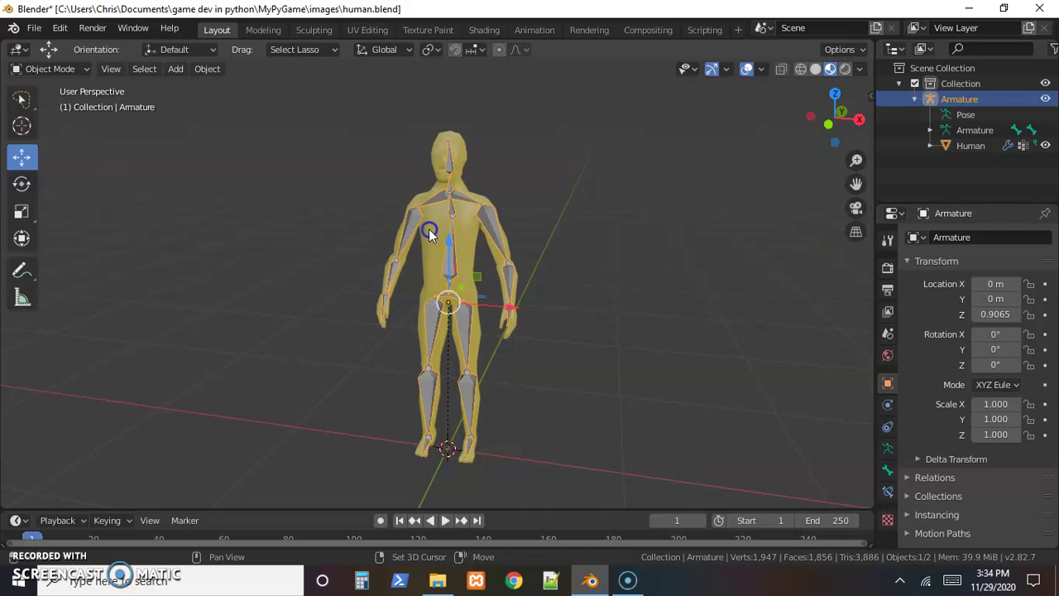
shift+click(428, 228)
click(58, 70)
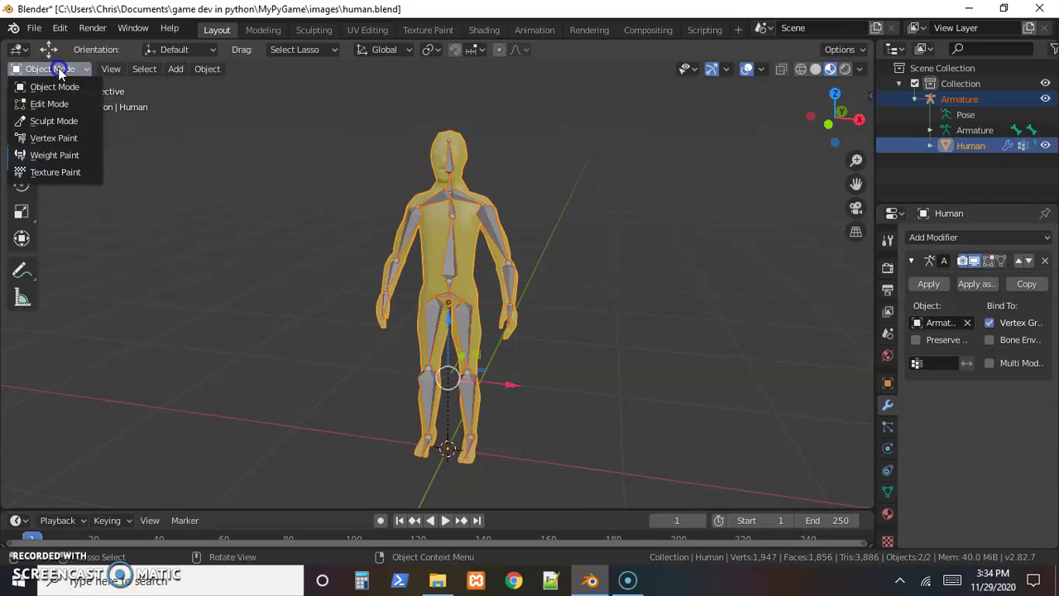
Enter Weight Paint mode, add weight to the left upper arm and review the head bone's weights
click(66, 156)
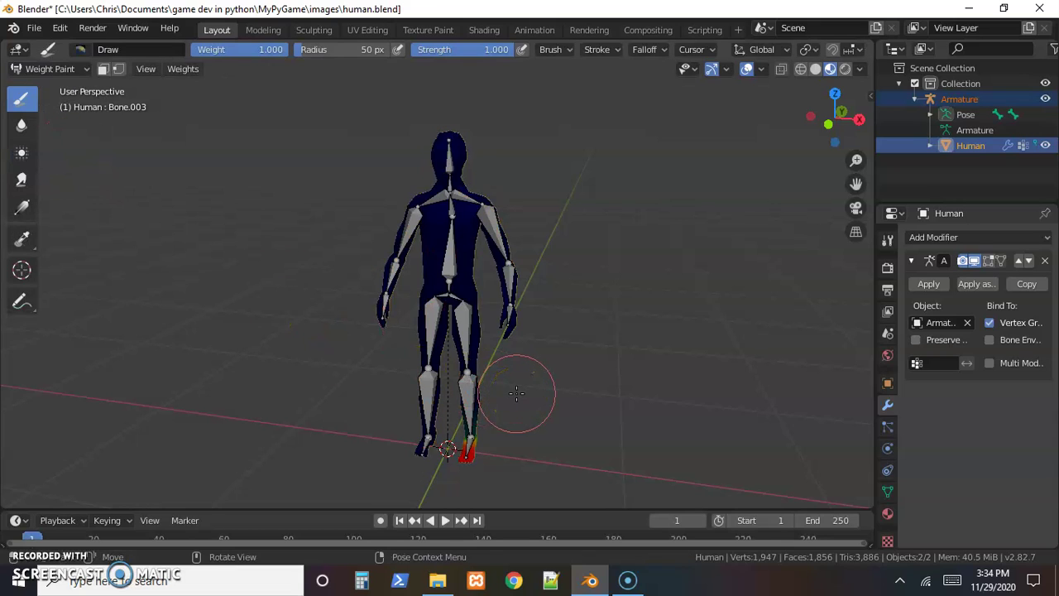
drag(503, 260, 493, 222)
ctrl+click(493, 222)
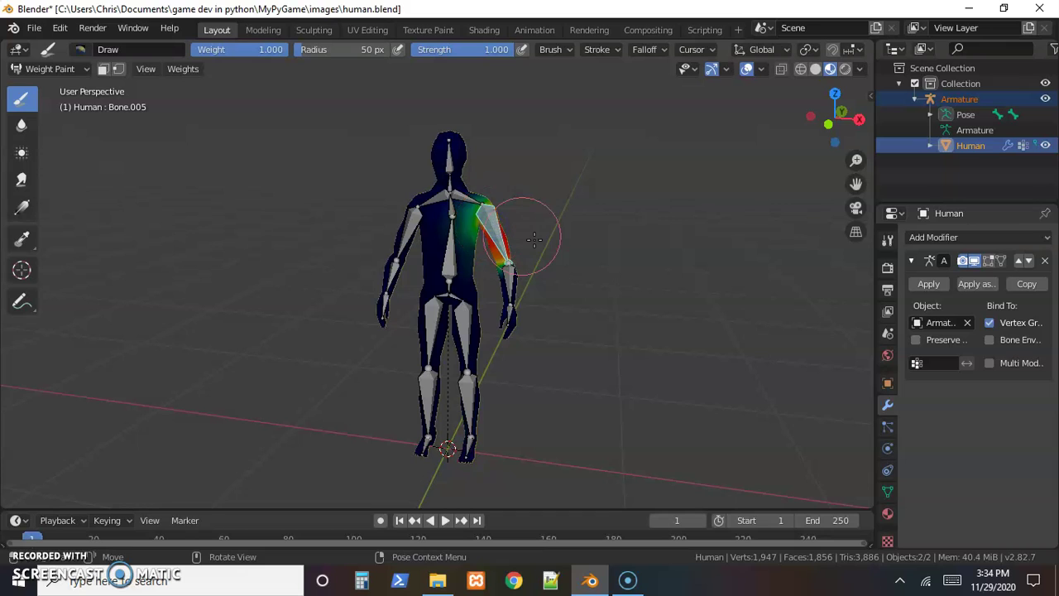
mouse_move(522, 255)
mouse_down()
mouse_move(494, 232)
mouse_move(503, 241)
mouse_up()
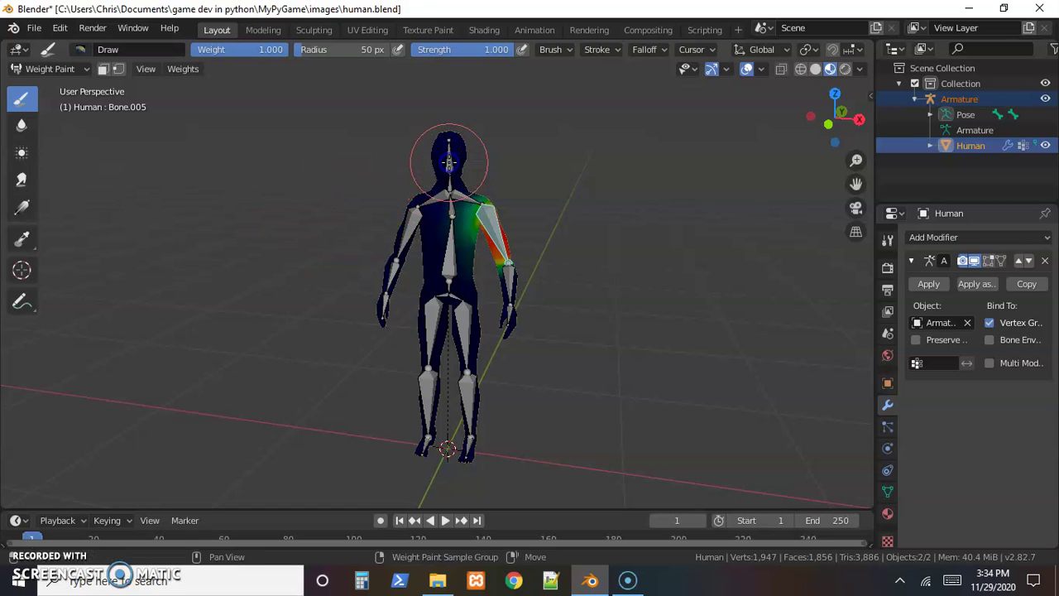
ctrl+click(449, 162)
mouse_move(550, 175)
middle_down()
mouse_move(466, 190)
mouse_move(610, 184)
mouse_move(406, 196)
mouse_move(430, 179)
middle_up()
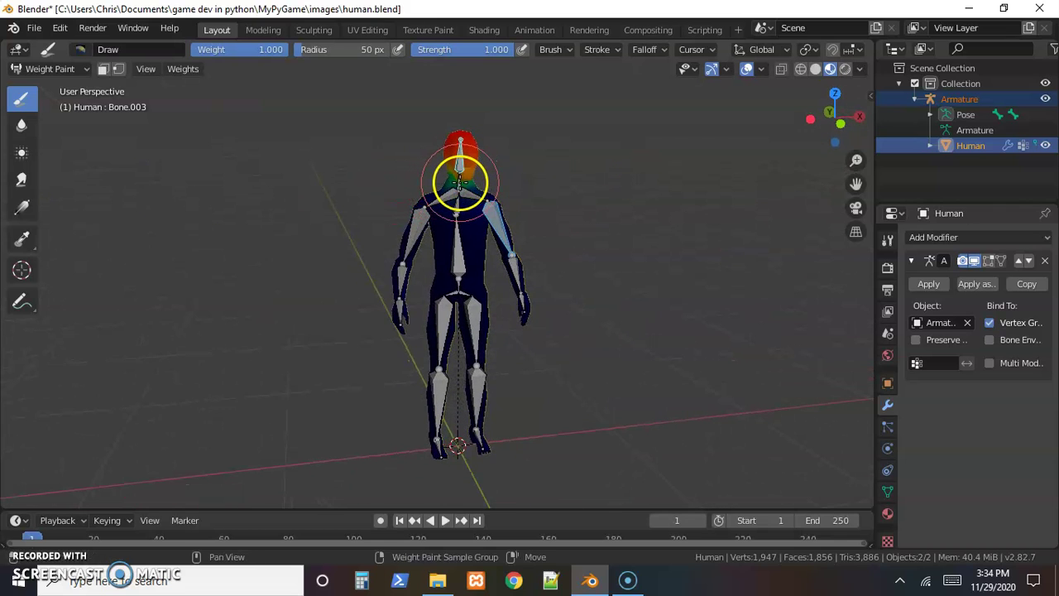
Make the neck bone Bone.002 active and shrink the brush radius to 30 px
ctrl+click(472, 236)
scroll(326, 243, up, 2)
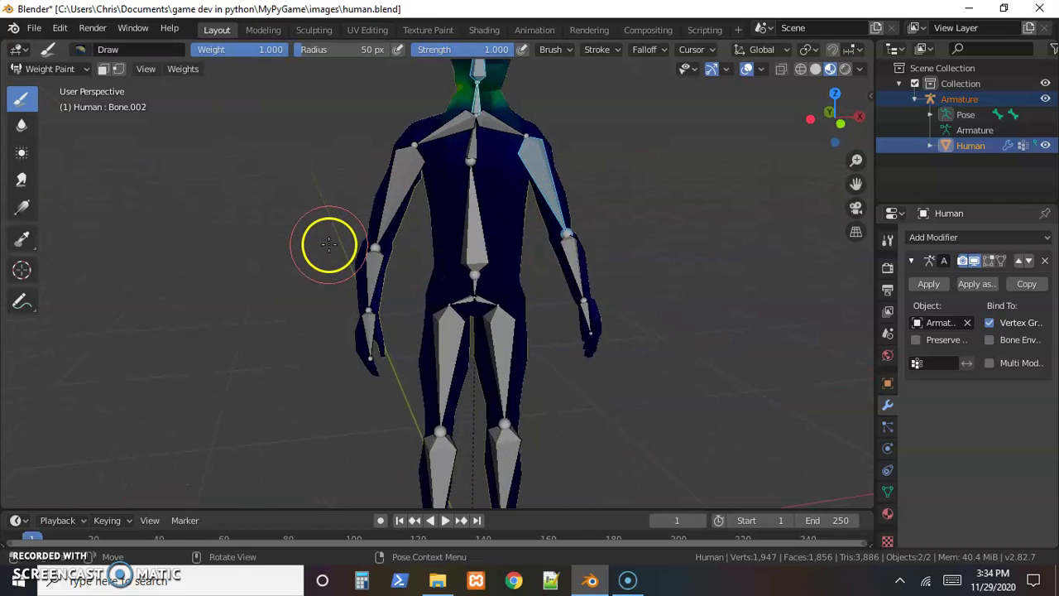
middle_drag(319, 191, 293, 317)
scroll(339, 303, up, 3)
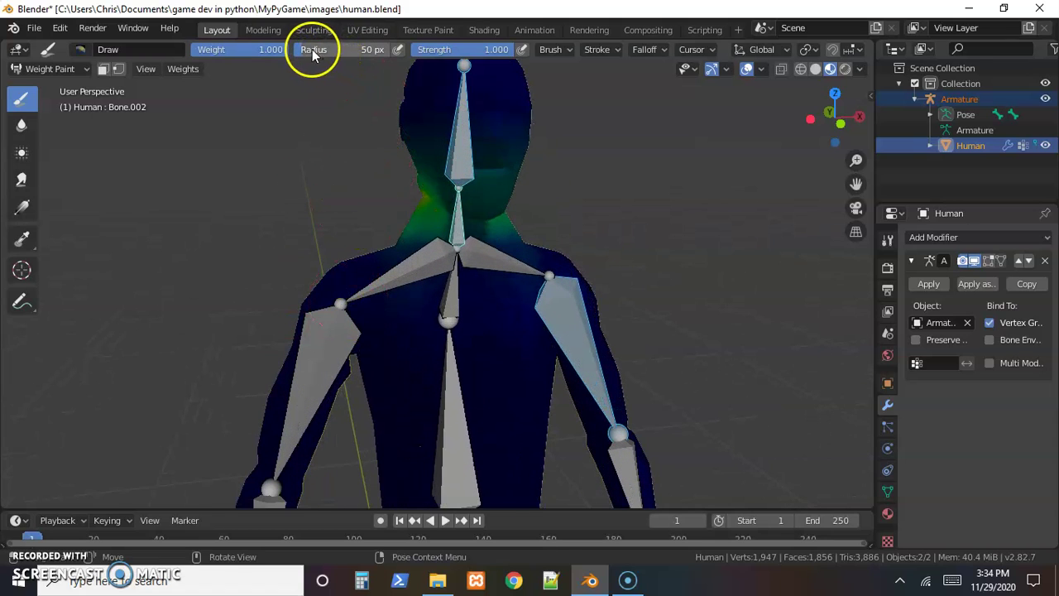
drag(304, 52, 294, 52)
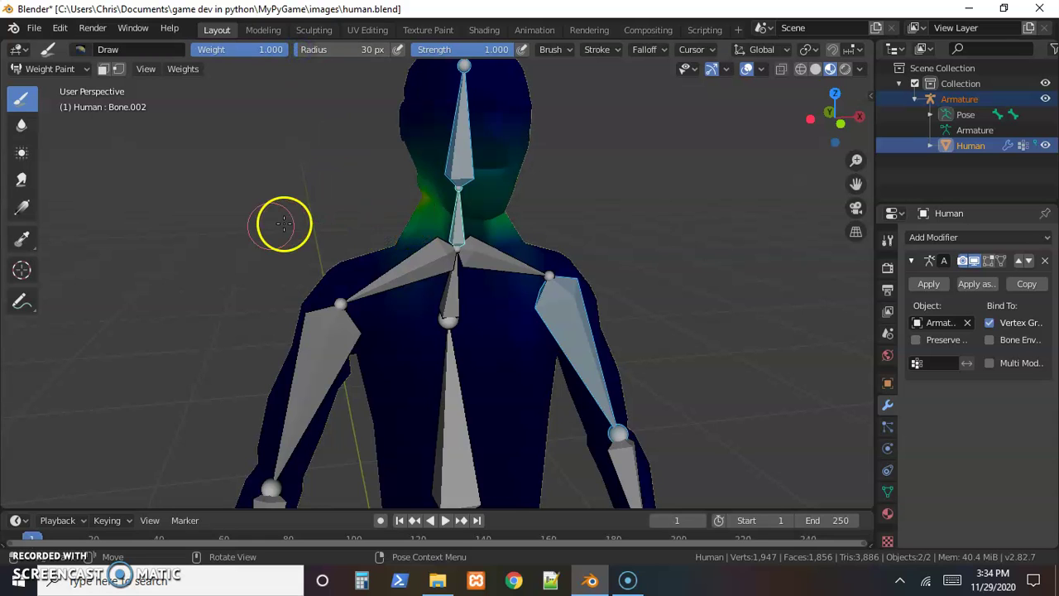
middle_drag(272, 224, 378, 227)
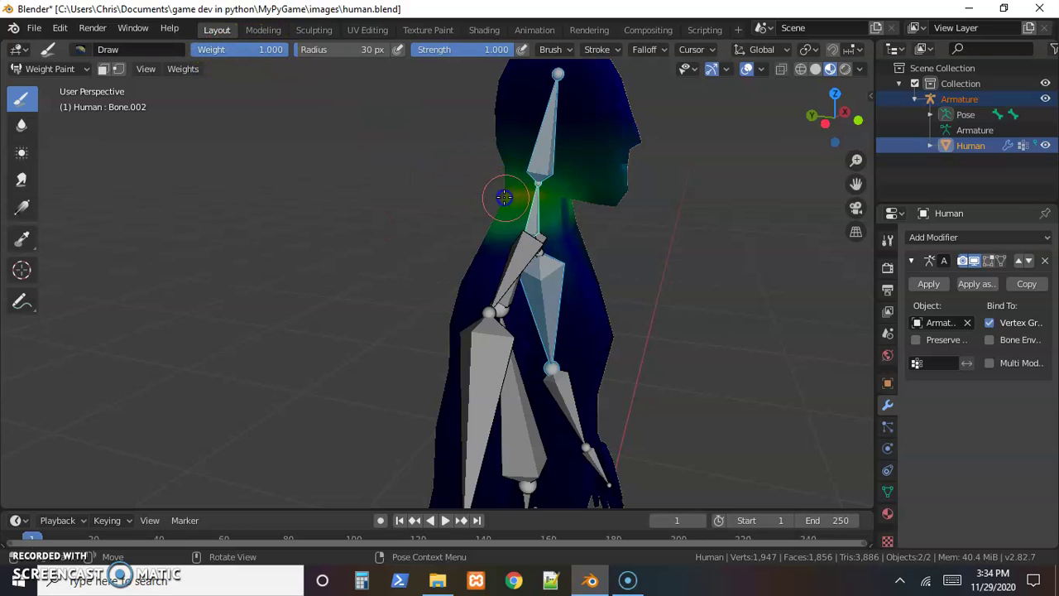
Paint full weight onto the neck, erasing overspill at weight 0 before restoring weight 1.0
drag(513, 199, 553, 213)
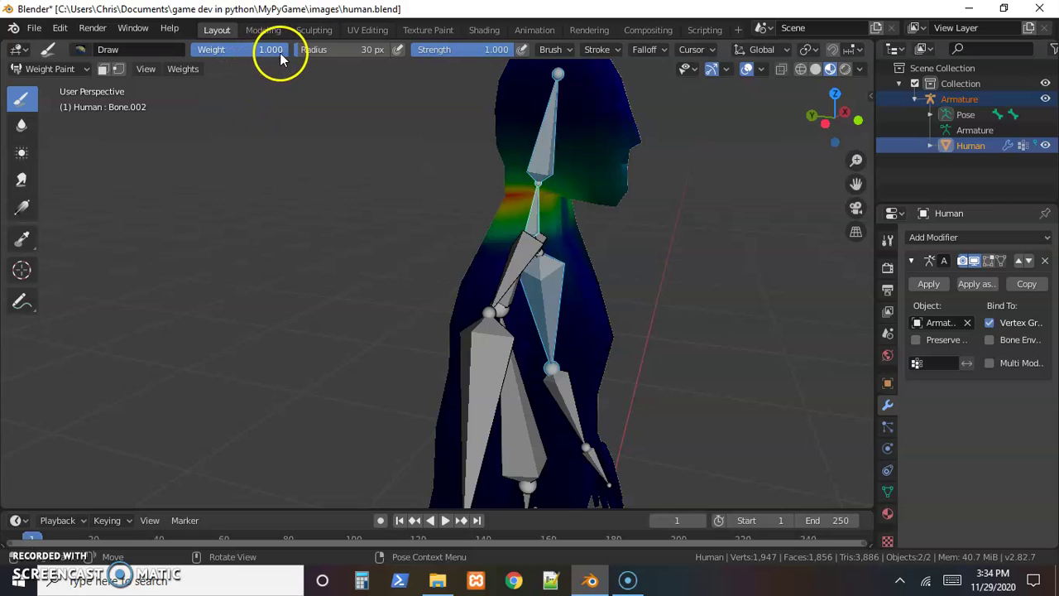
drag(282, 50, 190, 58)
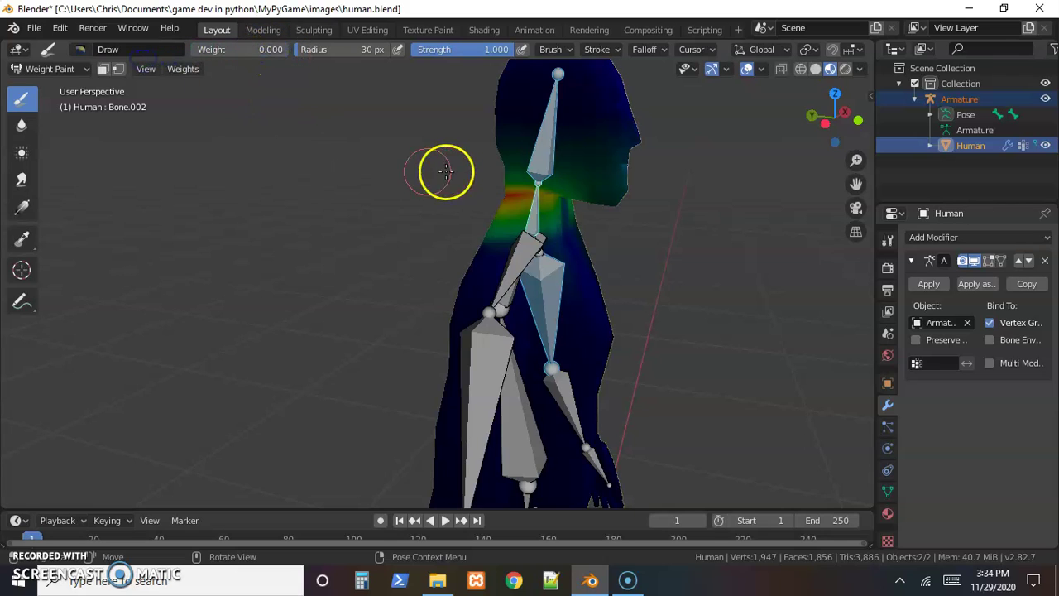
mouse_move(493, 226)
mouse_down()
mouse_move(488, 201)
mouse_move(515, 207)
mouse_move(518, 229)
mouse_up()
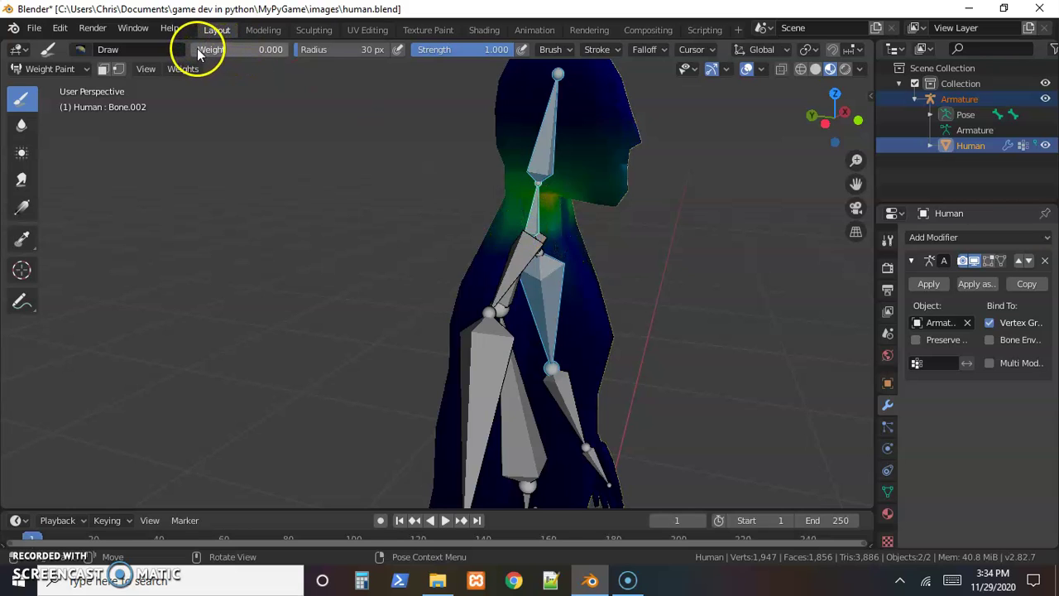
drag(198, 48, 284, 56)
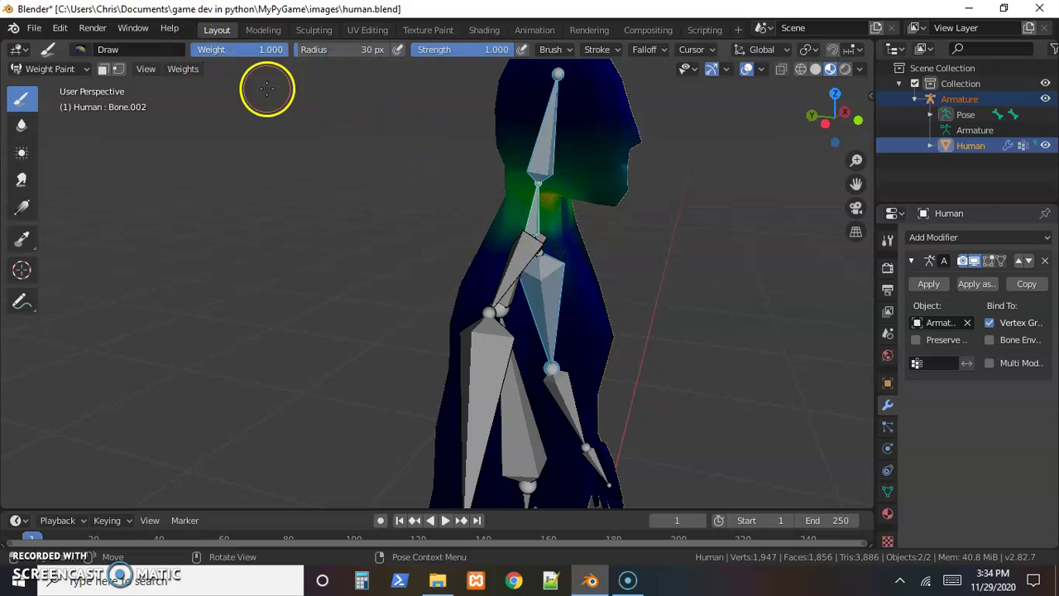
drag(463, 199, 549, 210)
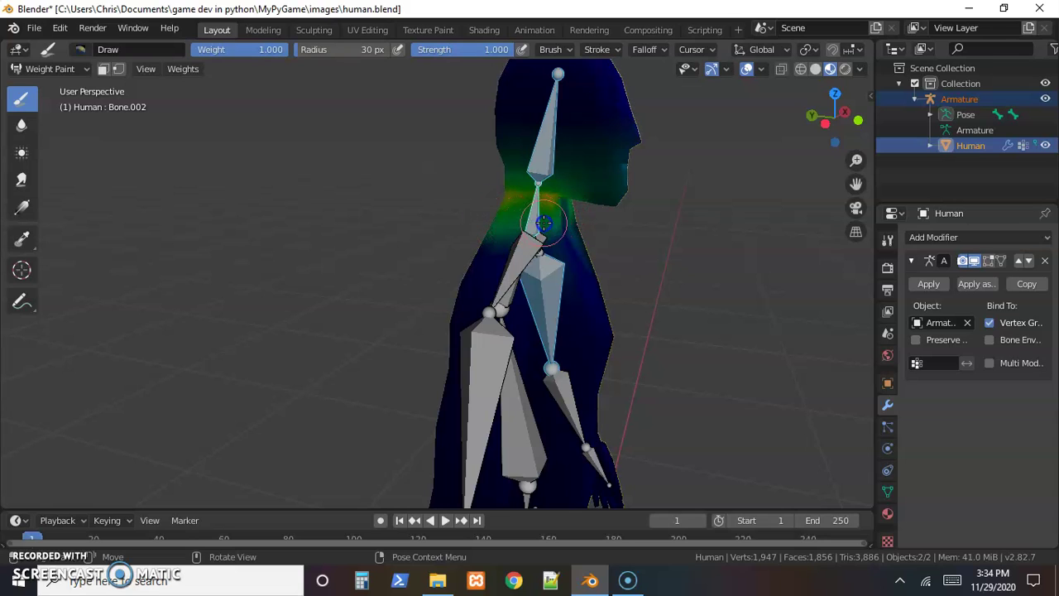
drag(562, 232, 501, 236)
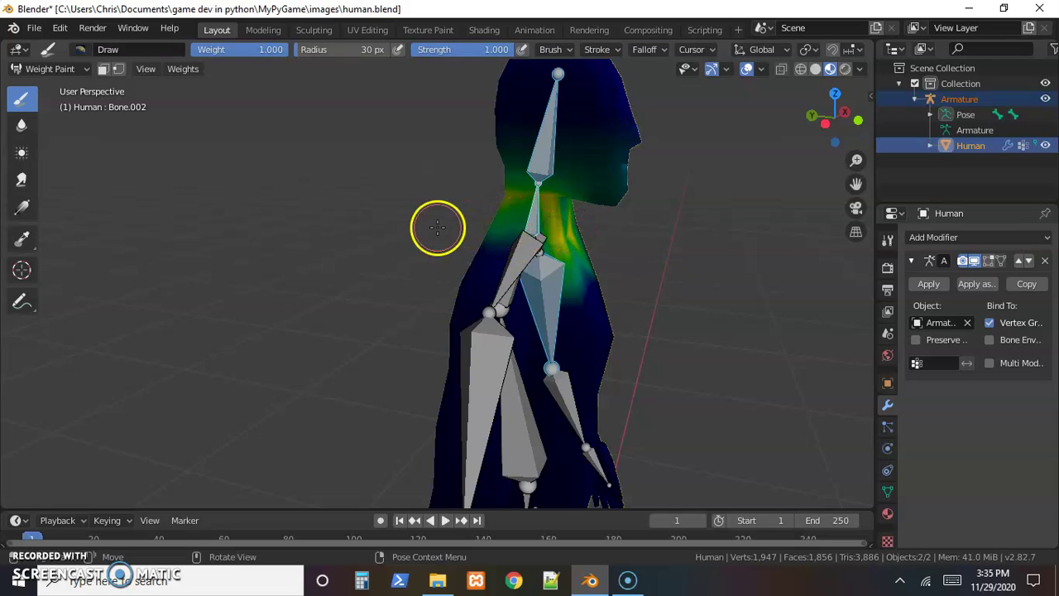
Paint Bone.002 weight across both shoulders and where they meet the neck, working round to the back
mouse_move(438, 229)
middle_down()
mouse_move(553, 237)
mouse_move(515, 208)
middle_up()
mouse_move(515, 208)
mouse_down()
mouse_move(432, 203)
mouse_move(473, 223)
mouse_move(550, 215)
mouse_up()
middle_drag(212, 281, 345, 267)
drag(292, 226, 345, 237)
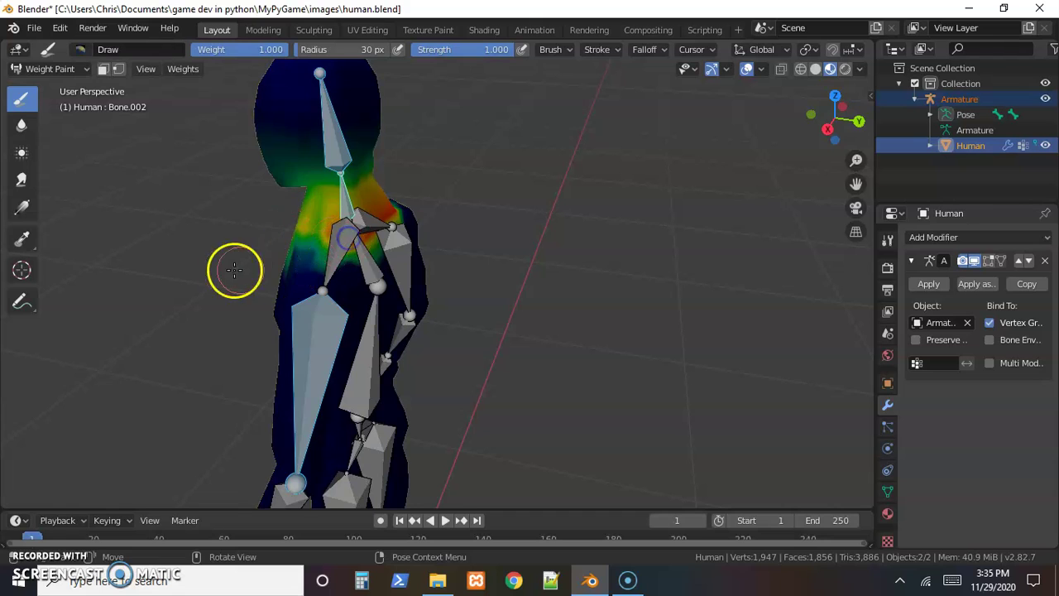
middle_drag(231, 269, 332, 244)
drag(323, 239, 375, 236)
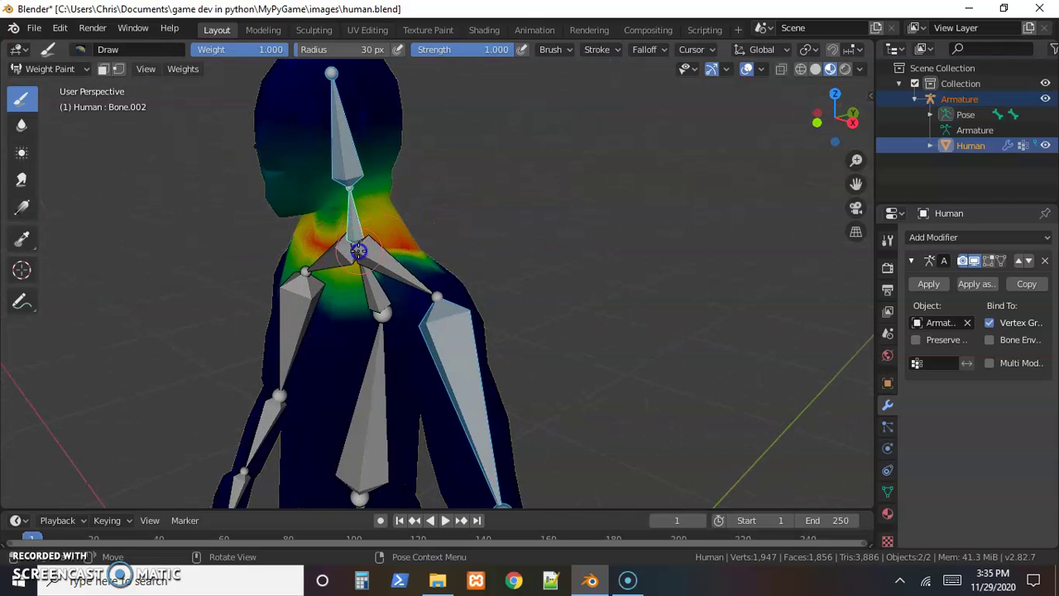
middle_drag(378, 295, 472, 259)
mouse_move(472, 260)
mouse_down()
mouse_move(458, 229)
mouse_move(493, 247)
mouse_up()
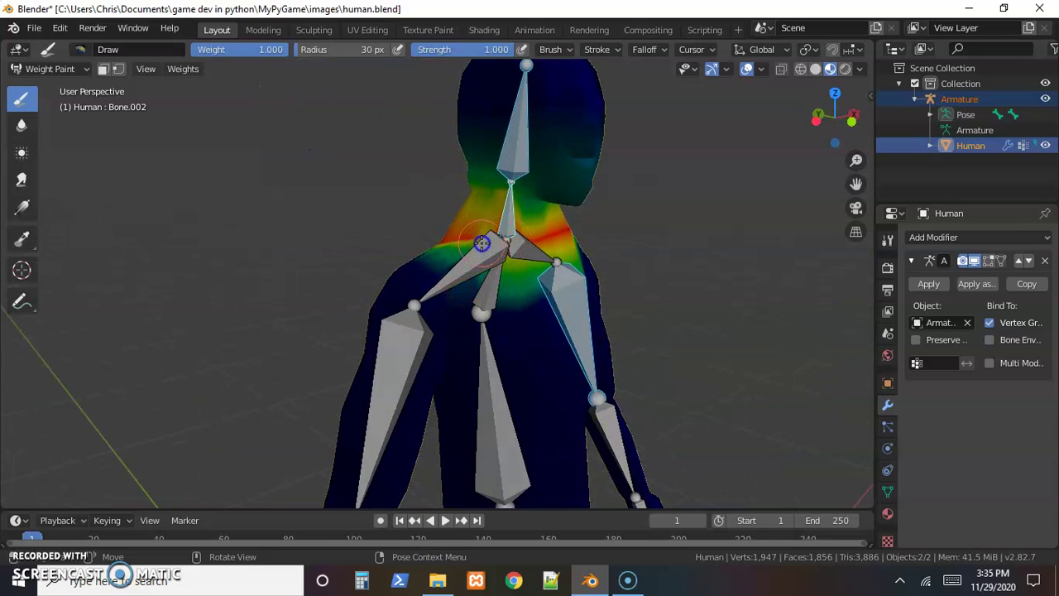
scroll(480, 249, down, 5)
middle_drag(548, 296, 575, 304)
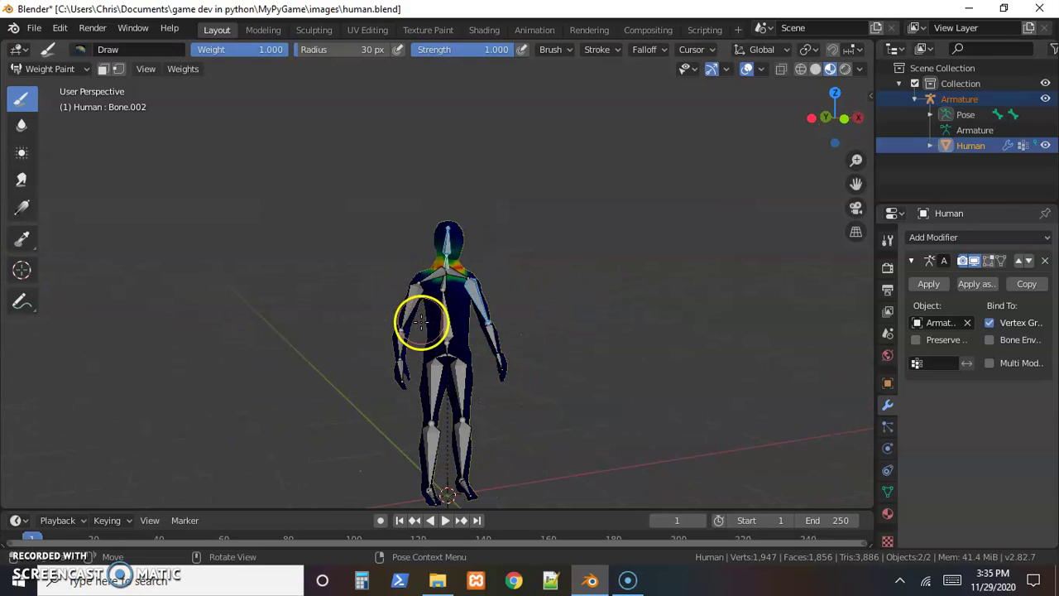
Review the weights of Bone.008, Bone.004, Bone.005 and Bone.009 along the arm
ctrl+click(432, 279)
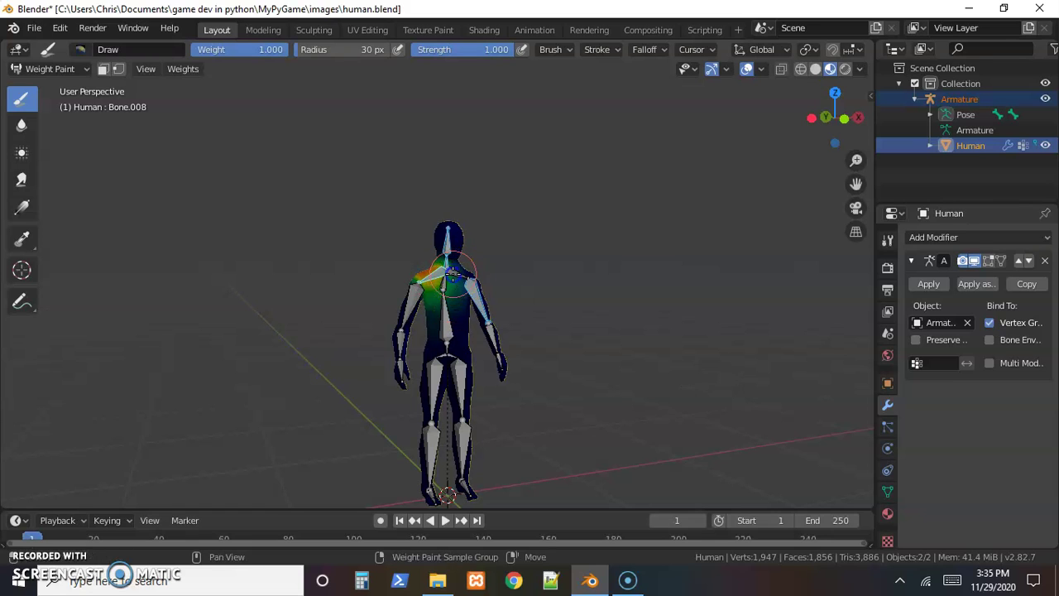
ctrl+click(472, 319)
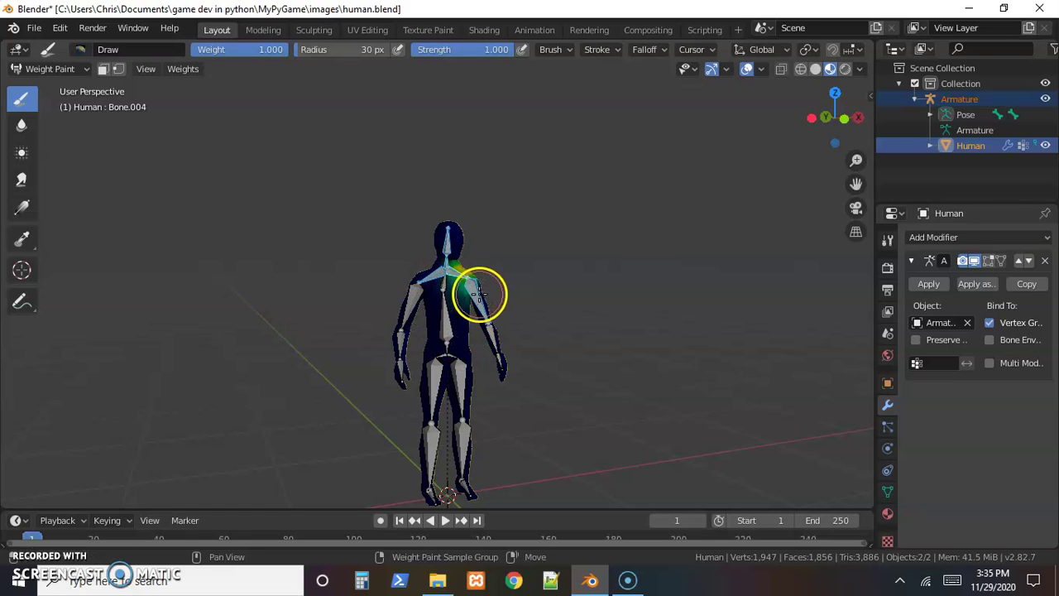
ctrl+click(489, 348)
ctrl+click(409, 310)
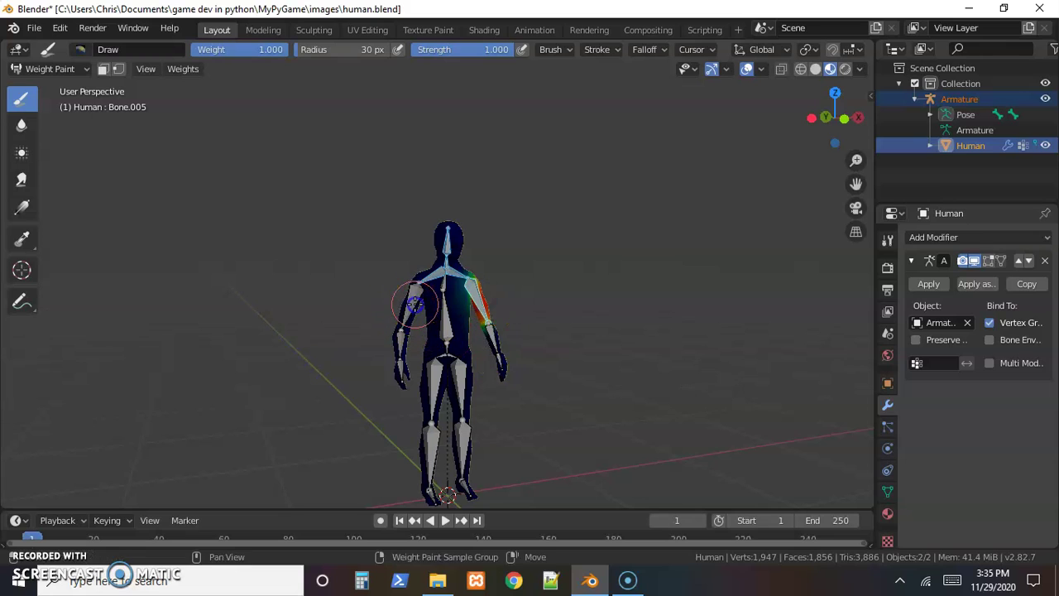
ctrl+click(419, 356)
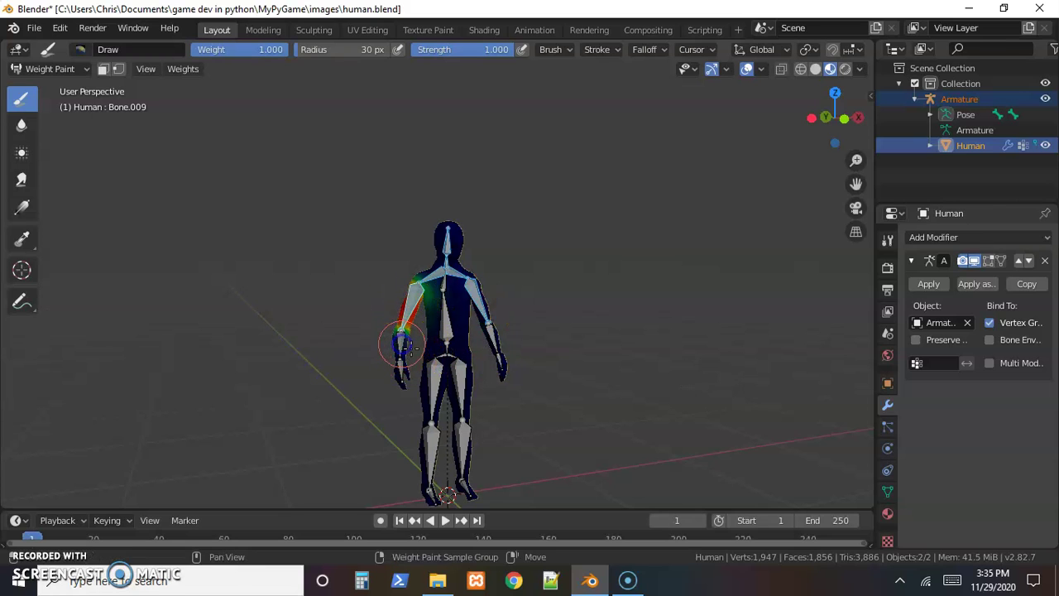
Paint Bone.010's weight down the screen-left forearm to the wrist
ctrl+click(401, 346)
scroll(380, 361, up, 5)
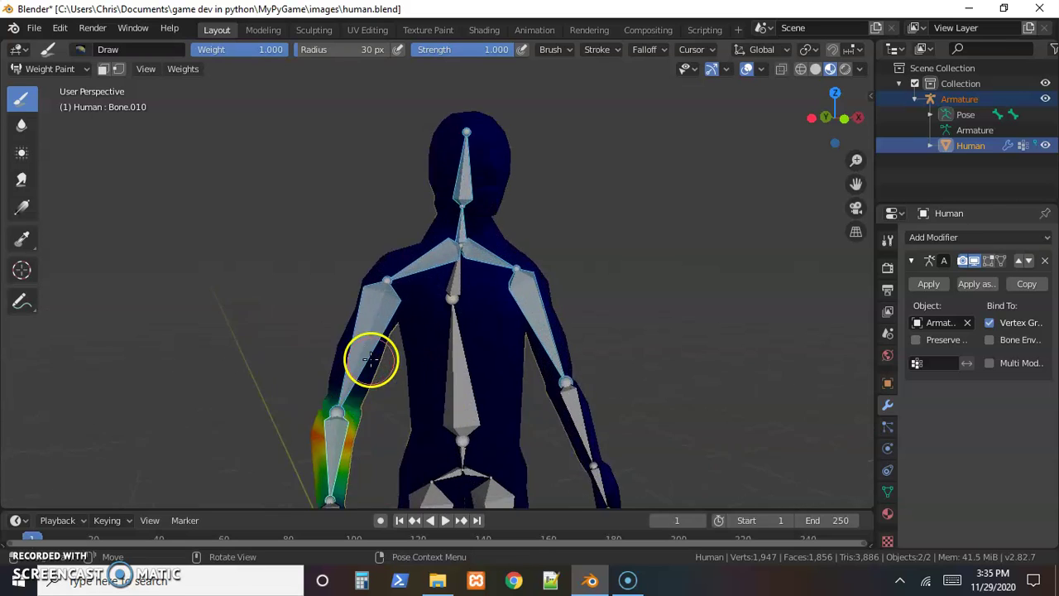
shift+middle_drag(361, 416, 351, 339)
drag(351, 339, 367, 328)
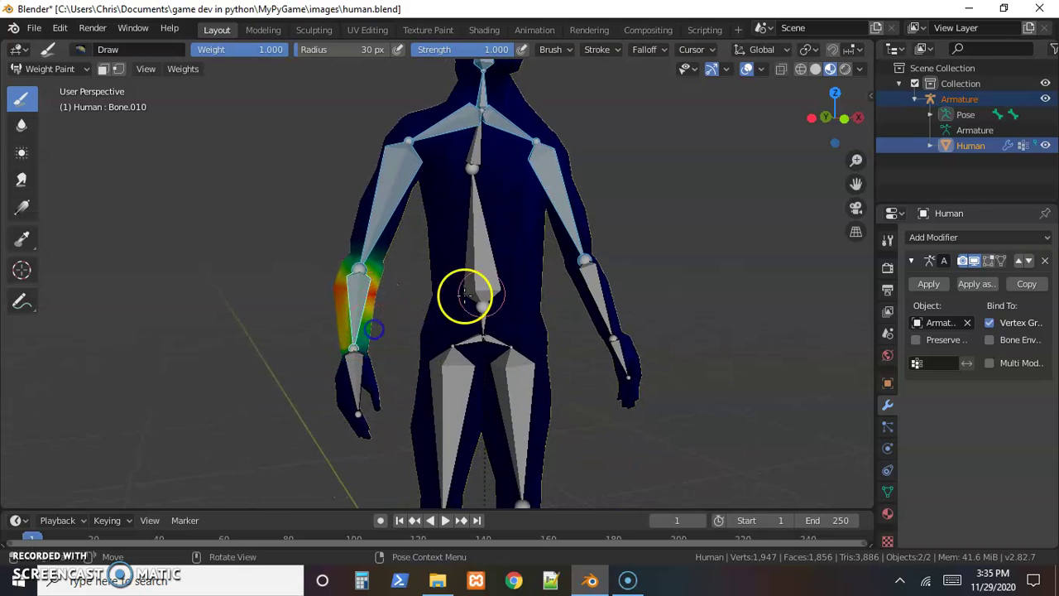
Check the weights of Bone.006, Bone.011 and Bone.007 on the forearm and hands
ctrl+click(605, 310)
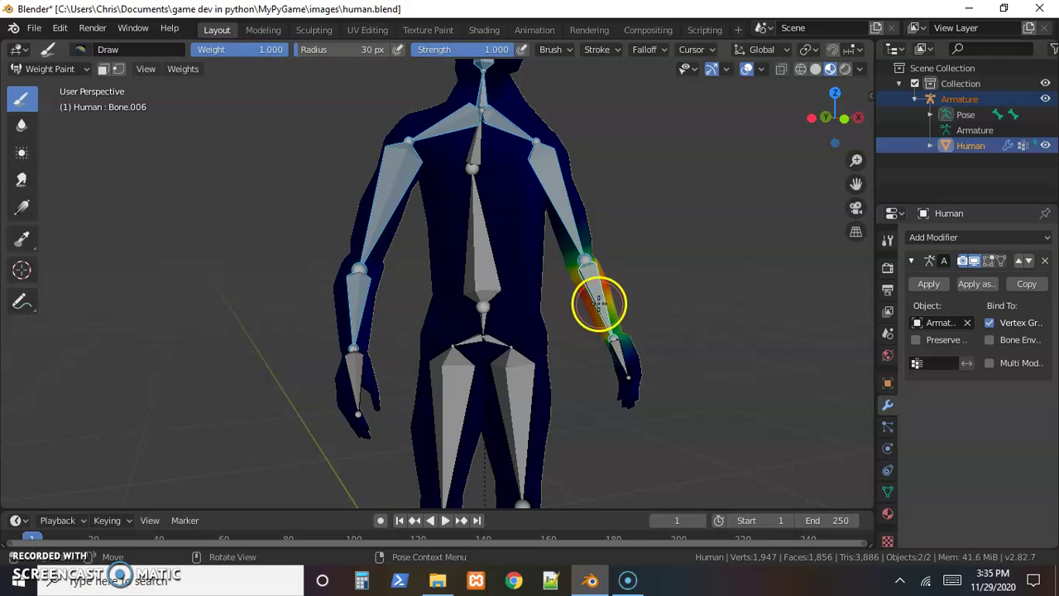
ctrl+click(356, 372)
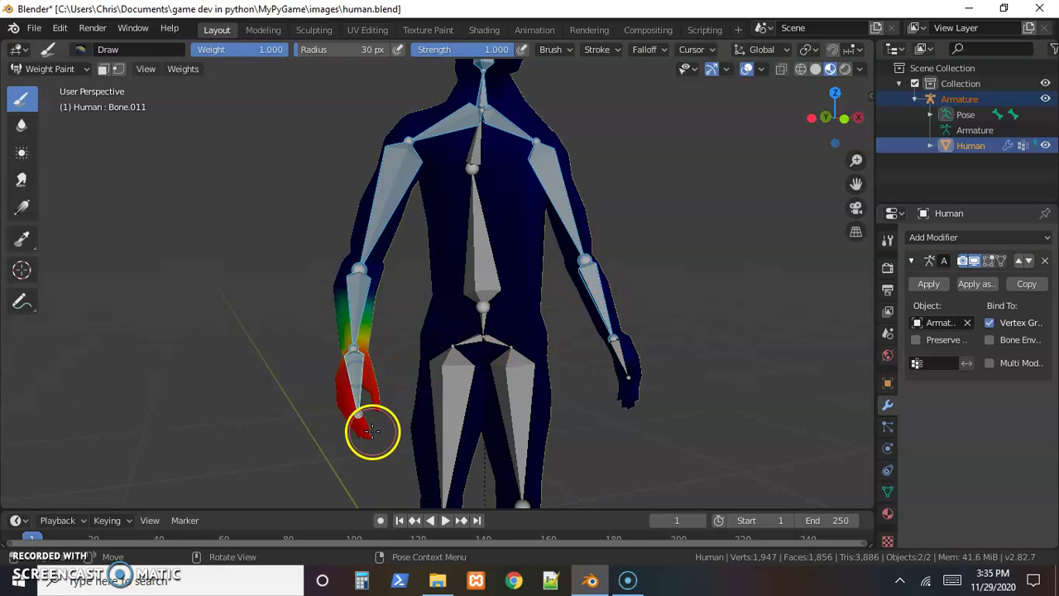
ctrl+click(653, 398)
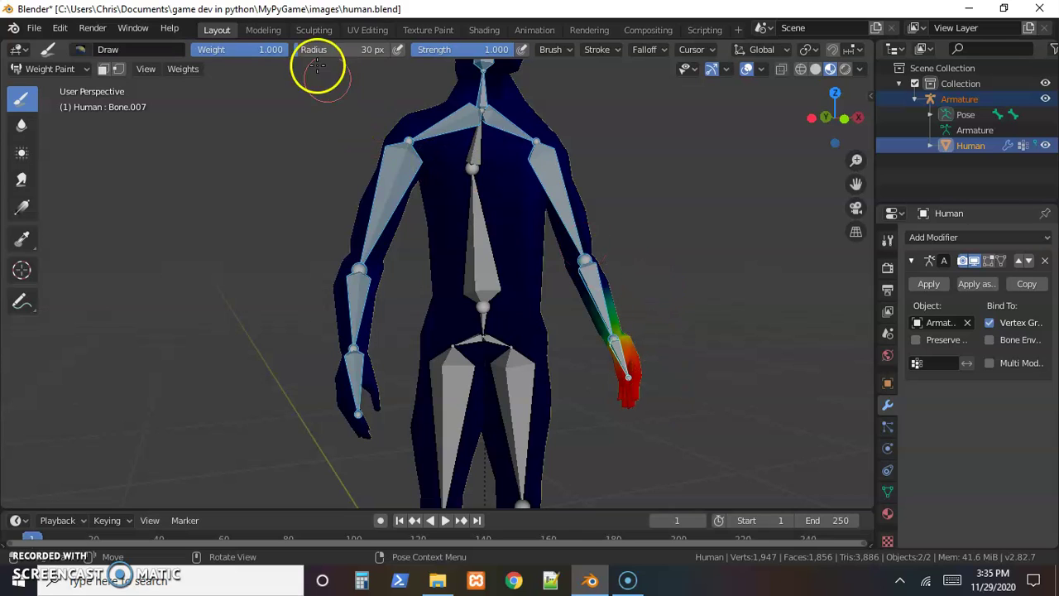
drag(288, 51, 229, 51)
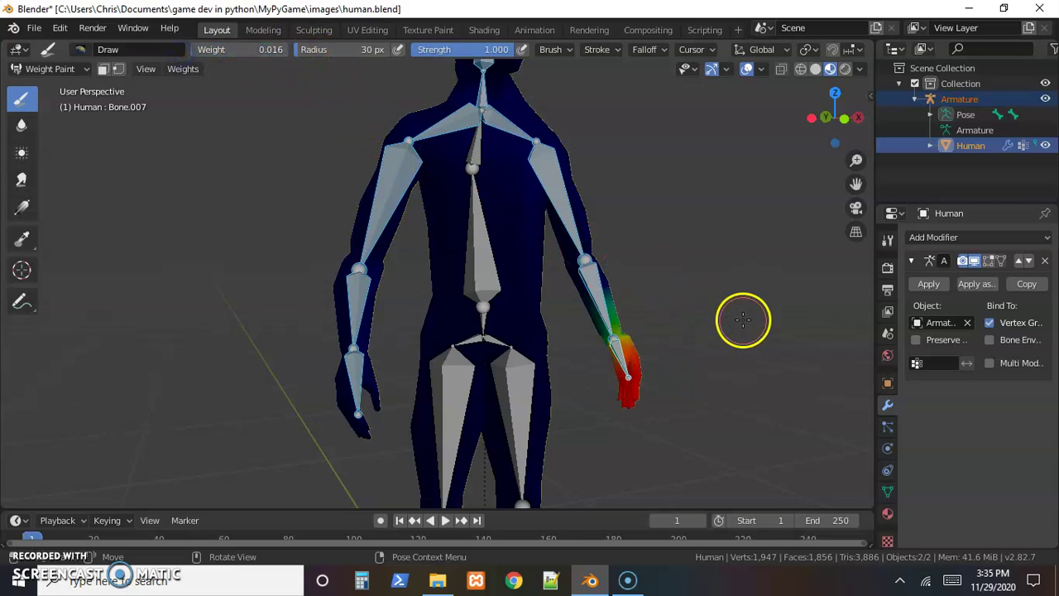
middle_drag(728, 314, 624, 312)
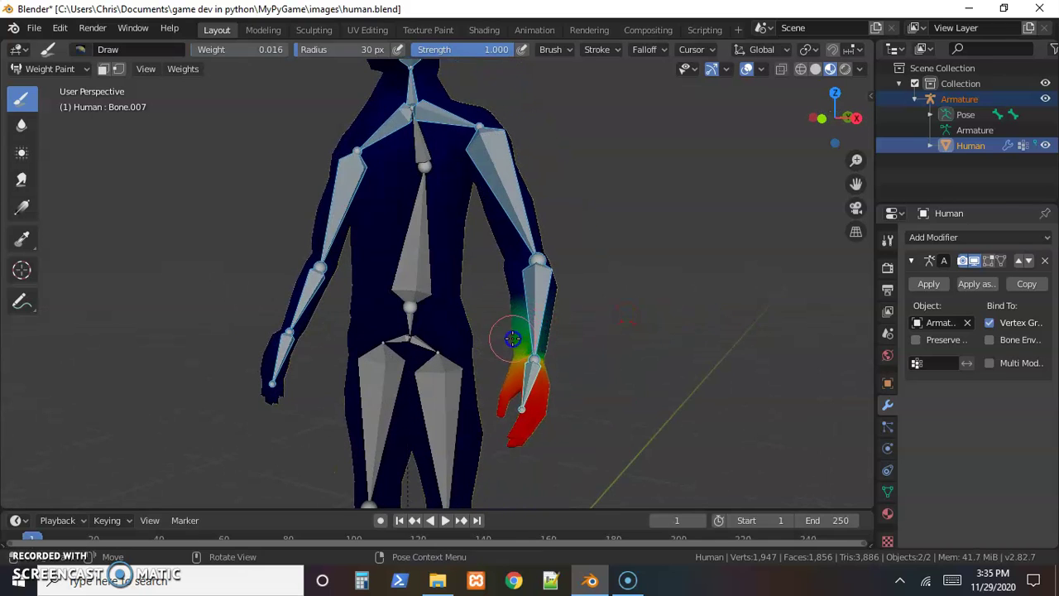
mouse_move(348, 294)
mouse_down()
mouse_move(322, 300)
mouse_move(277, 346)
mouse_up()
ctrl+click(295, 300)
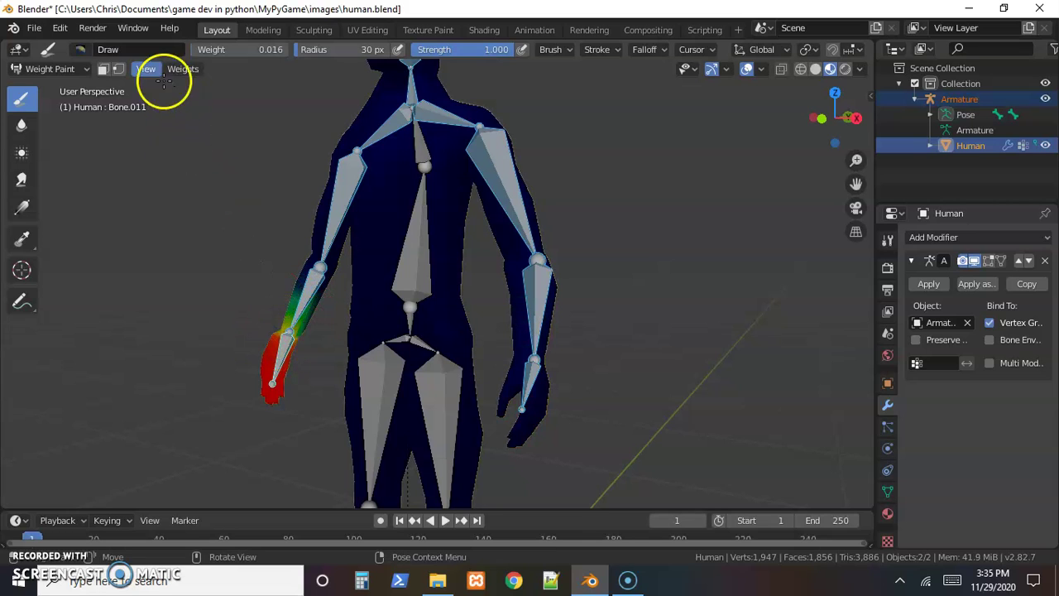
drag(189, 52, 201, 52)
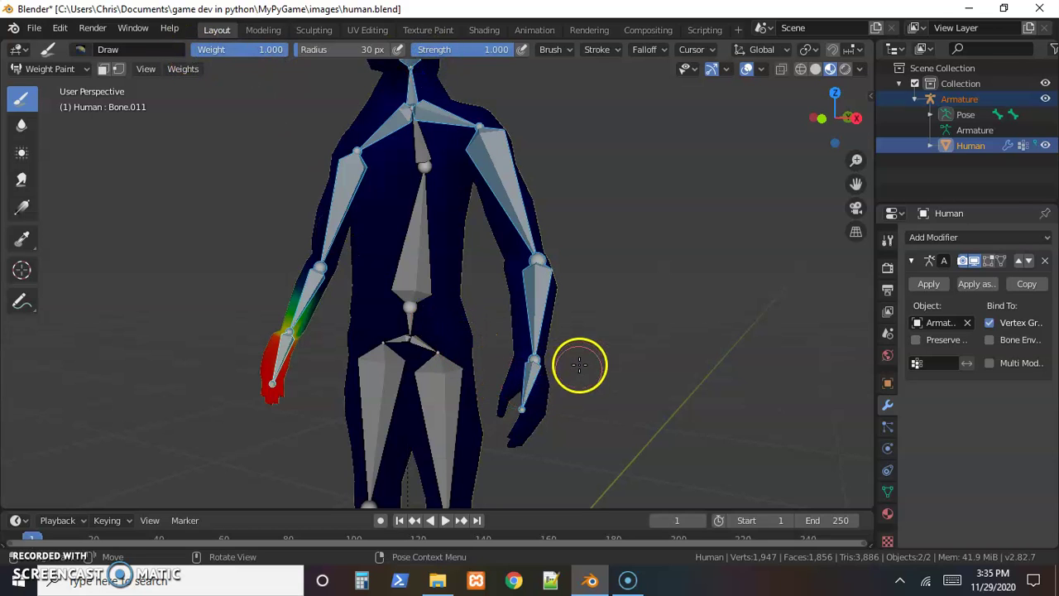
shift+middle_drag(574, 378, 613, 310)
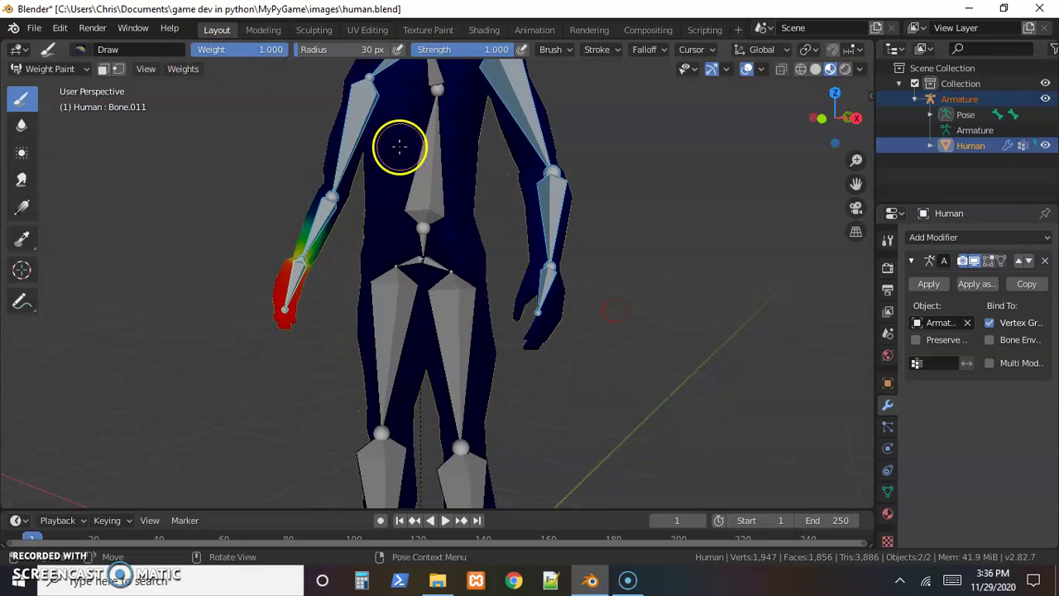
Make Bone.001 active and paint full weight across the upper back and both shoulder blades
ctrl+click(427, 186)
middle_drag(633, 229, 518, 276)
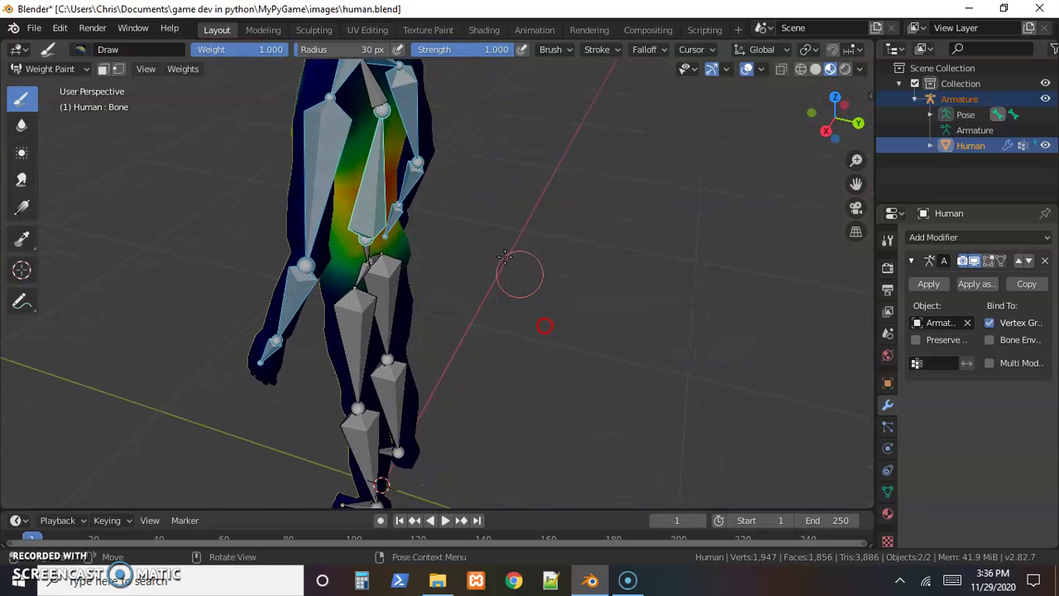
ctrl+click(375, 90)
middle_drag(541, 205, 520, 309)
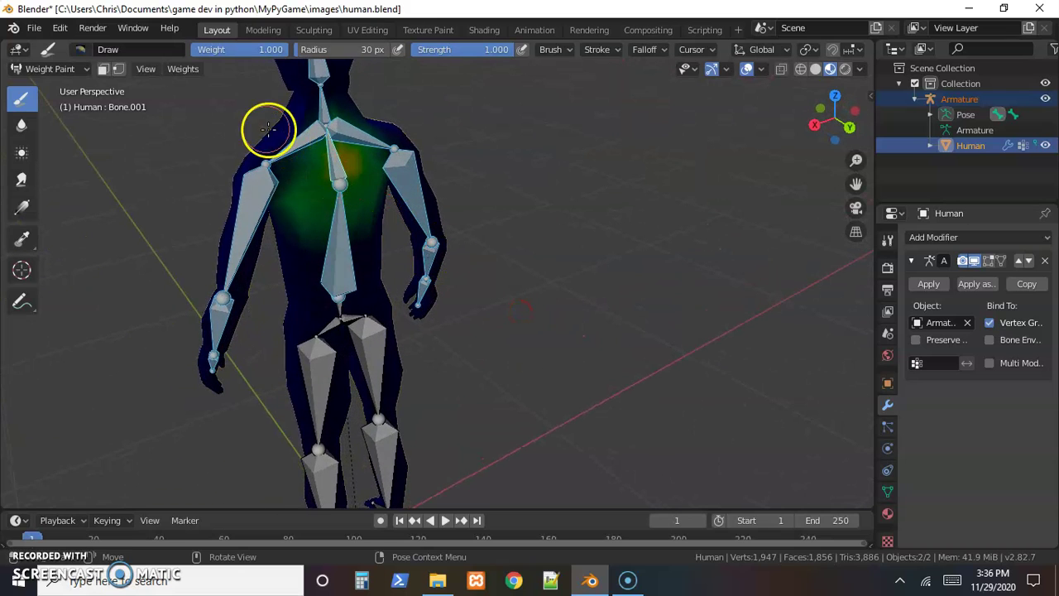
mouse_move(370, 191)
mouse_down()
mouse_move(315, 155)
mouse_move(287, 169)
mouse_move(266, 162)
mouse_move(357, 133)
mouse_move(360, 154)
mouse_move(383, 149)
mouse_move(385, 135)
mouse_move(371, 155)
mouse_move(326, 159)
mouse_move(379, 151)
mouse_move(385, 140)
mouse_move(288, 166)
mouse_up()
mouse_move(331, 220)
middle_down()
mouse_move(463, 230)
mouse_move(633, 207)
mouse_move(485, 182)
middle_up()
mouse_move(485, 182)
mouse_down()
mouse_move(532, 194)
mouse_move(579, 182)
mouse_move(532, 198)
mouse_up()
Paint additional Bone.001 weight onto the chest from several angles
mouse_move(726, 226)
middle_down()
mouse_move(676, 240)
mouse_move(621, 290)
middle_up()
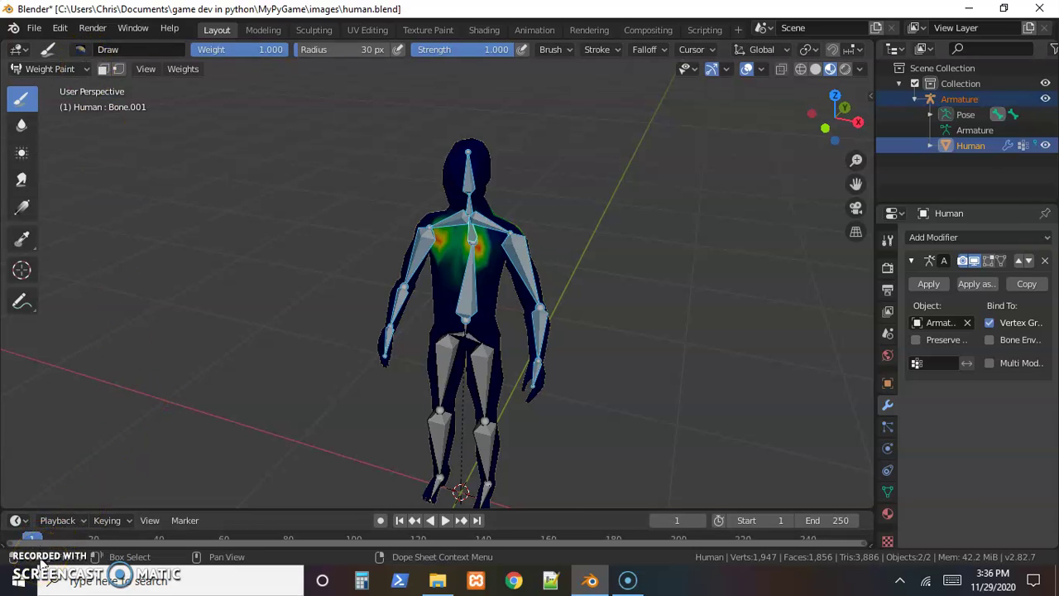
drag(473, 263, 493, 251)
middle_drag(295, 324, 365, 312)
drag(481, 223, 520, 231)
mouse_move(373, 284)
middle_down()
mouse_move(444, 305)
mouse_move(550, 292)
middle_up()
click(442, 184)
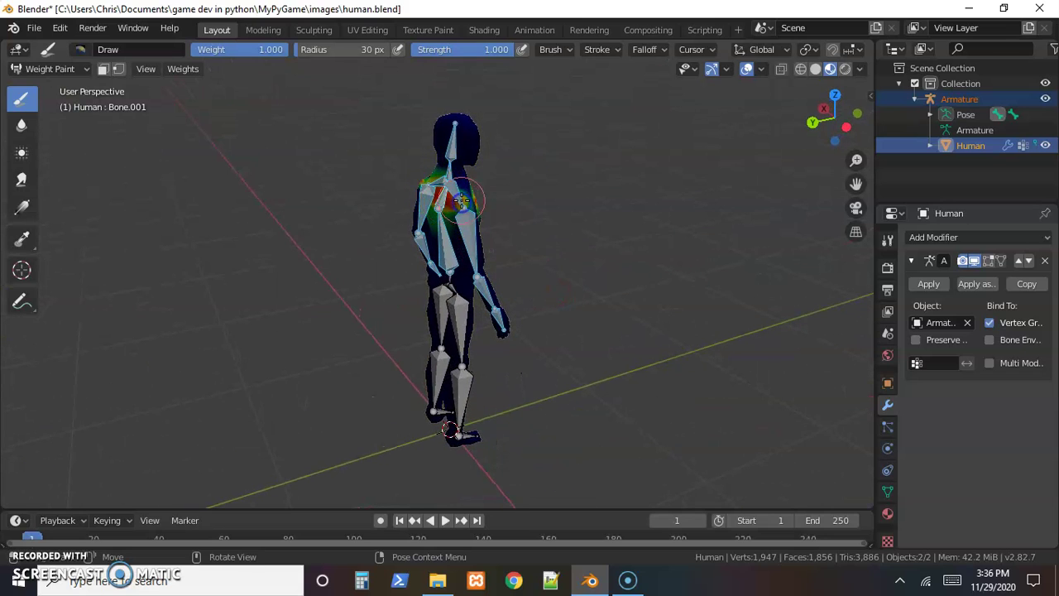
mouse_move(461, 201)
middle_down()
mouse_move(302, 284)
mouse_move(489, 272)
mouse_move(498, 268)
mouse_move(233, 302)
mouse_move(485, 300)
mouse_move(449, 320)
mouse_move(373, 326)
middle_up()
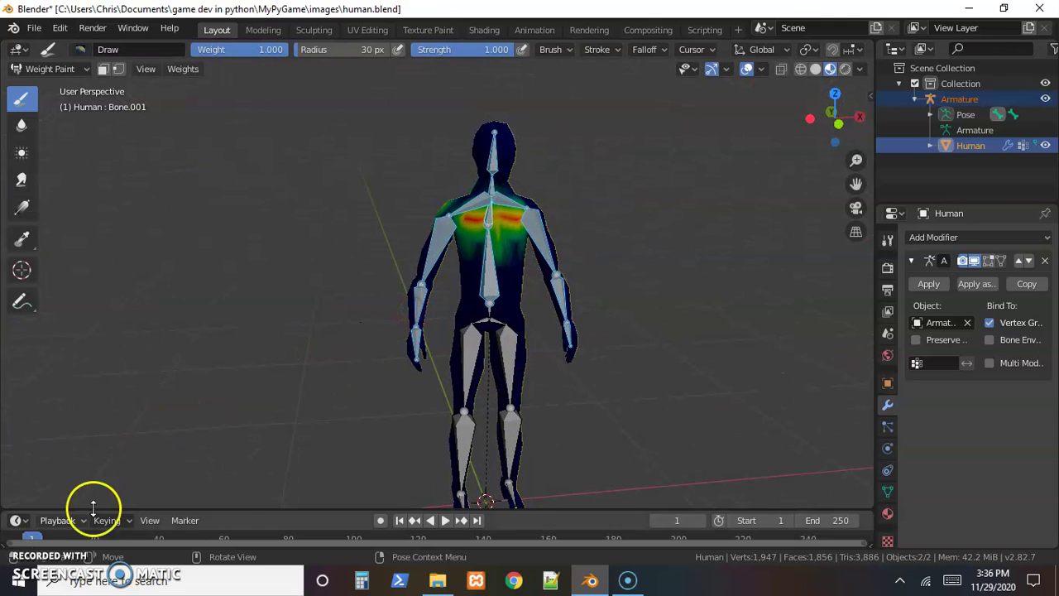
Make the foot bone active and set the brush weight to 0.000
click(430, 444)
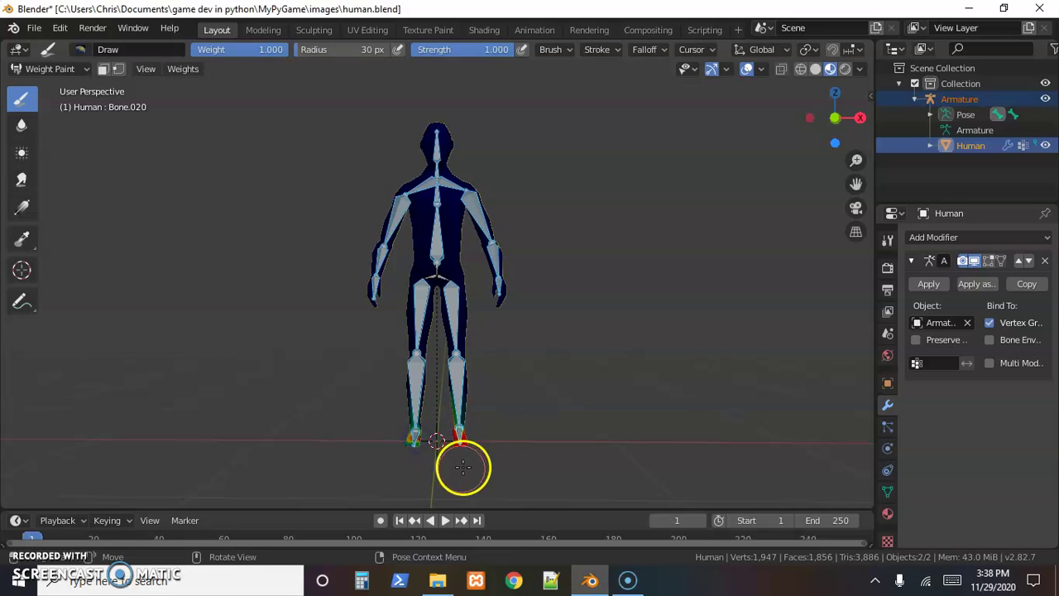
scroll(398, 478, up, 1)
scroll(399, 478, down, 1)
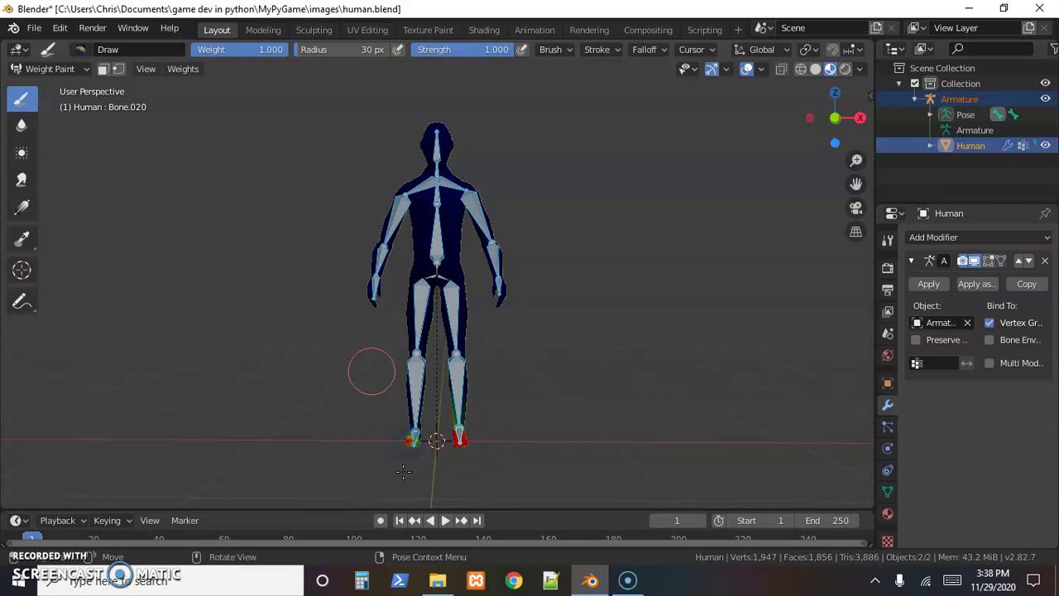
drag(285, 52, 161, 58)
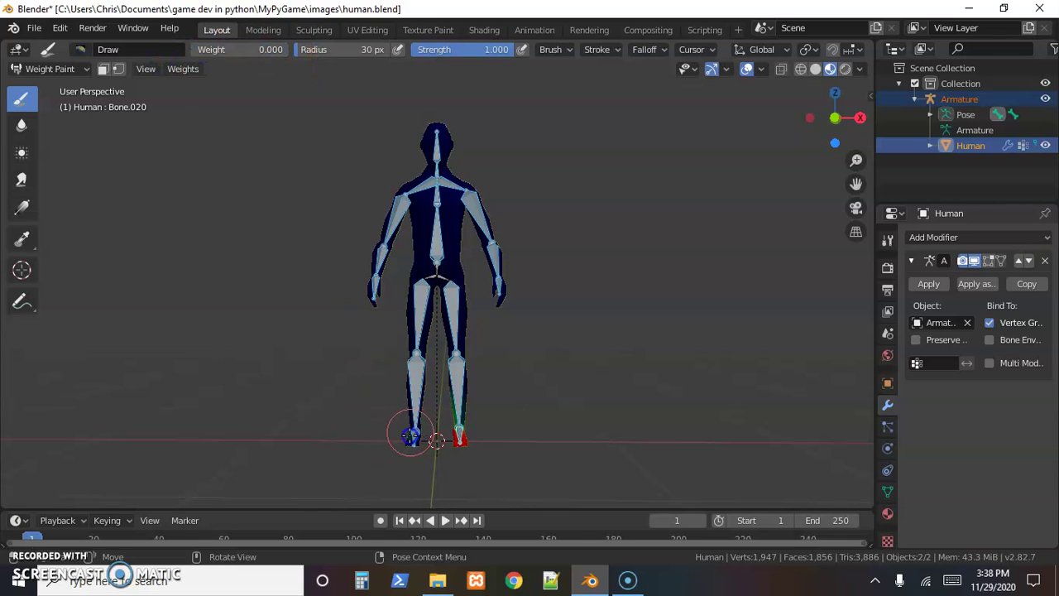
Review the weights of both shin and thigh bones, ending on Bone.014
middle_drag(401, 448, 377, 439)
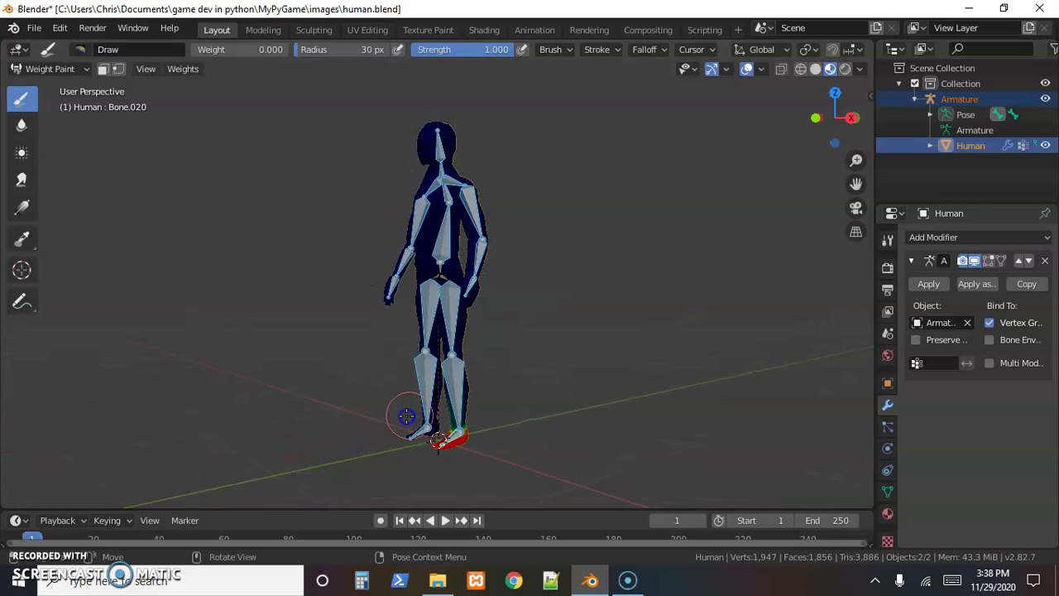
middle_drag(697, 426, 650, 405)
middle_drag(213, 381, 388, 403)
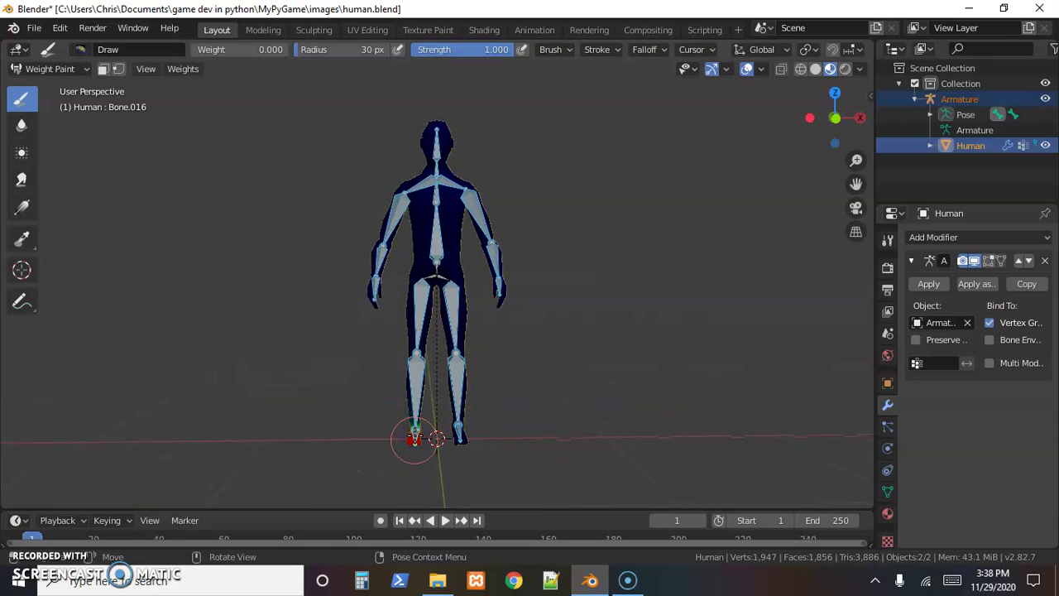
ctrl+click(413, 388)
shift+click(455, 379)
ctrl+click(447, 315)
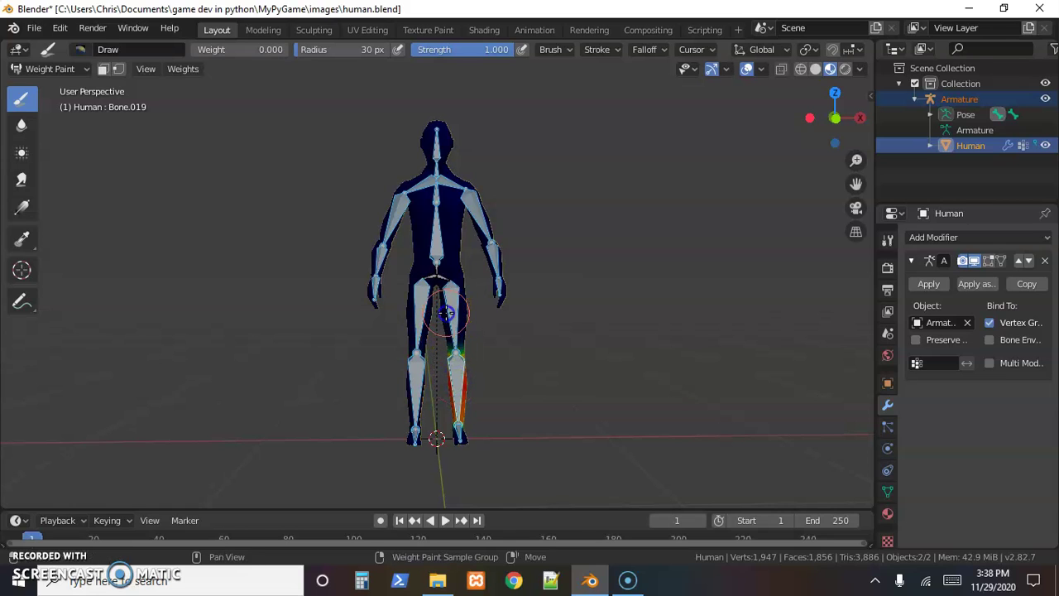
ctrl+click(447, 313)
ctrl+click(420, 312)
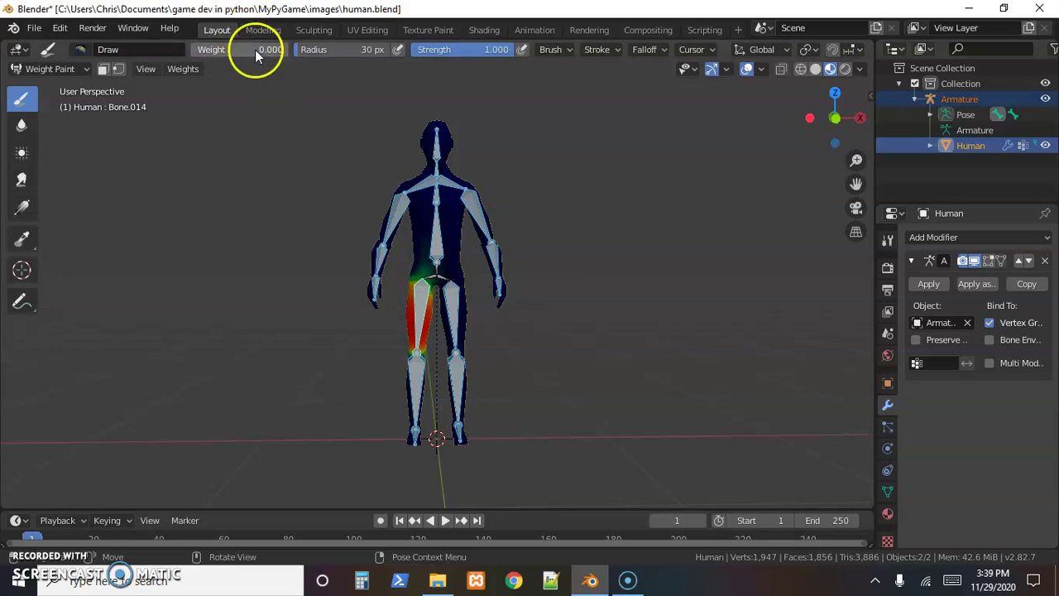
Erase the stray weight at the top of the left thigh with weight 0
scroll(421, 270, up, 5)
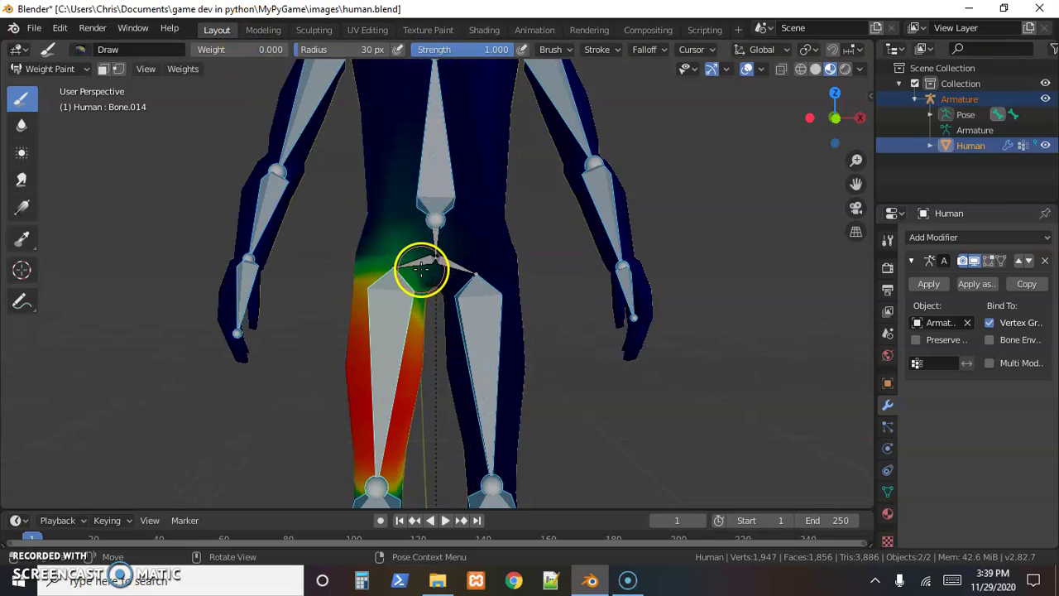
drag(377, 220, 445, 256)
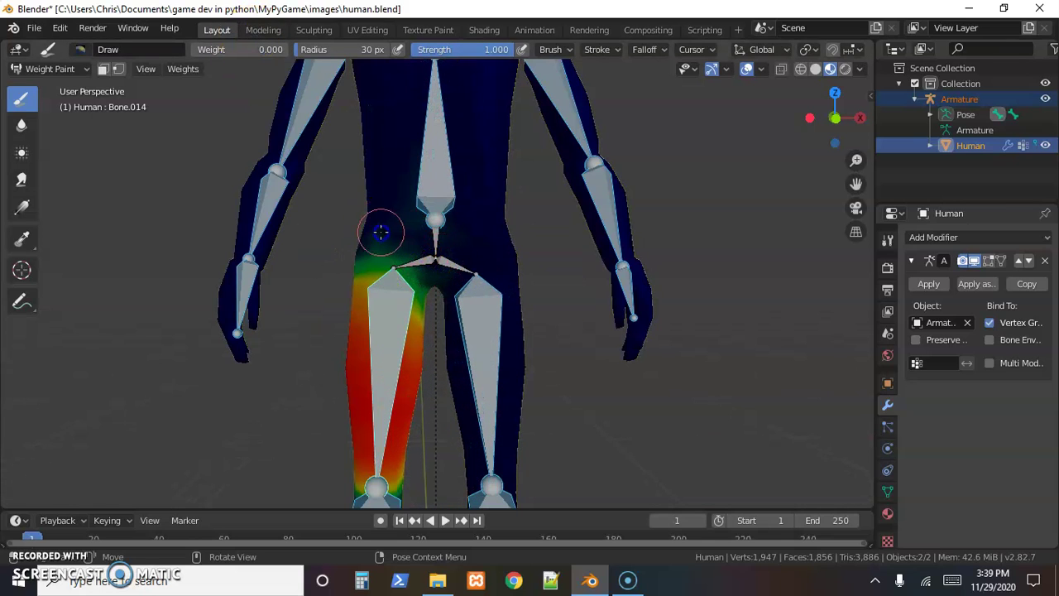
ctrl+click(478, 317)
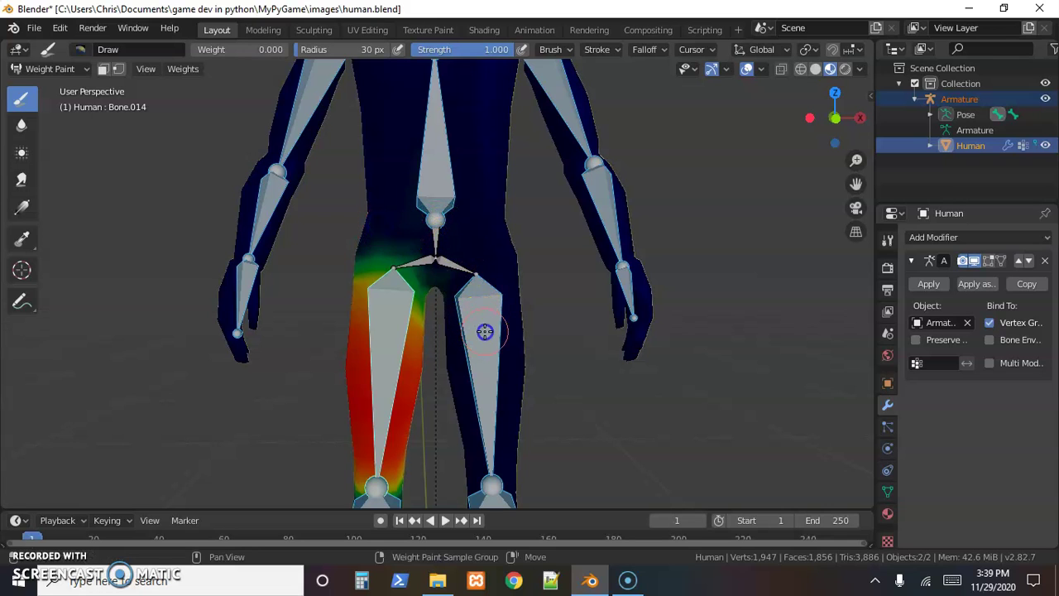
ctrl+click(444, 225)
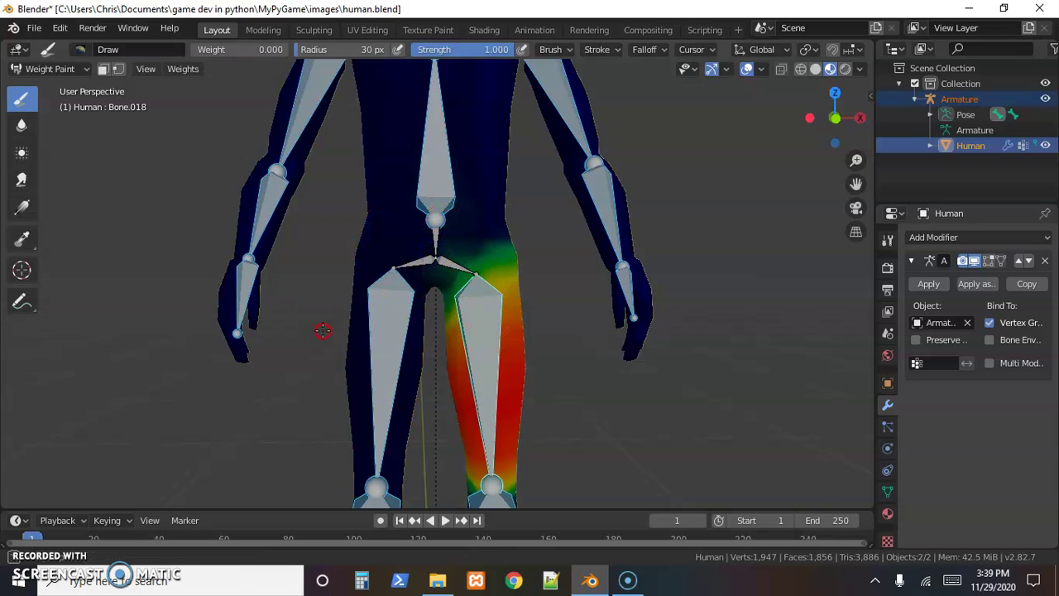
Review the spine, upper arm, forearm and hand bone weights on both sides
middle_drag(323, 328, 621, 359)
scroll(566, 280, down, 3)
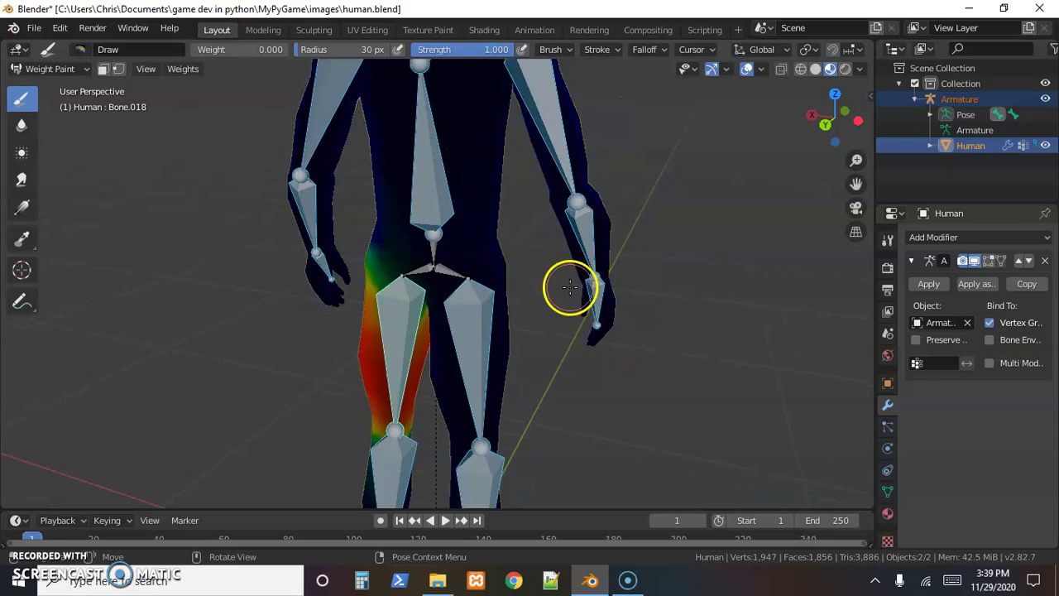
ctrl+click(432, 208)
middle_drag(675, 290, 408, 287)
ctrl+click(366, 135)
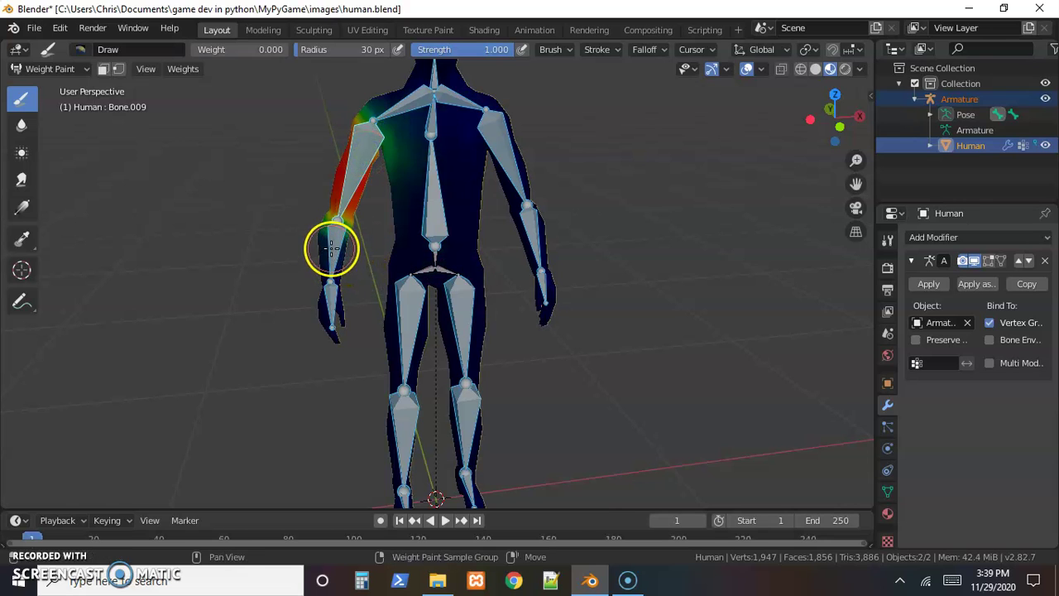
ctrl+click(331, 303)
ctrl+click(332, 313)
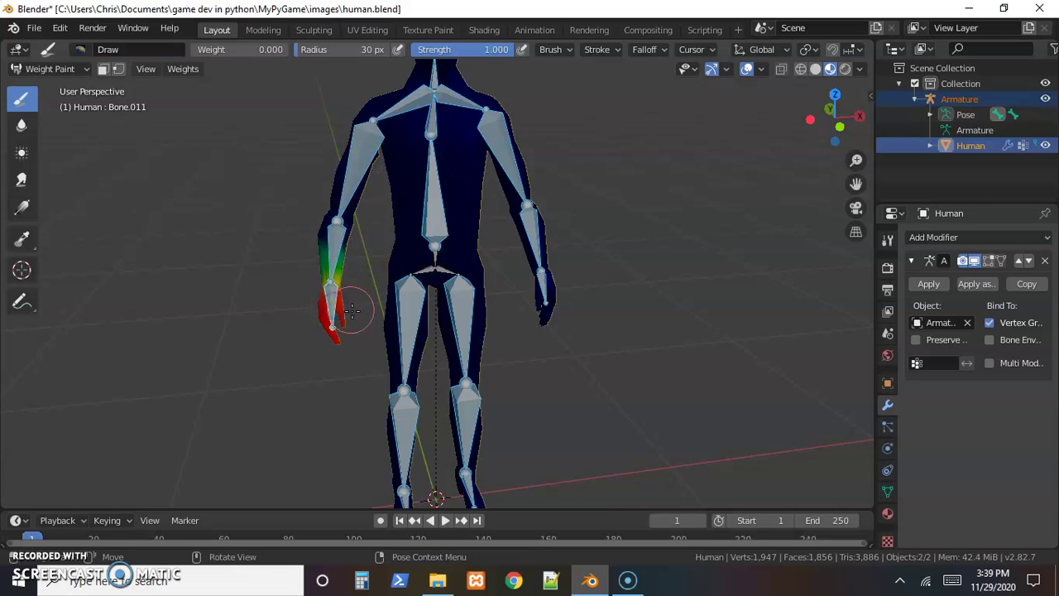
click(538, 180)
ctrl+click(505, 161)
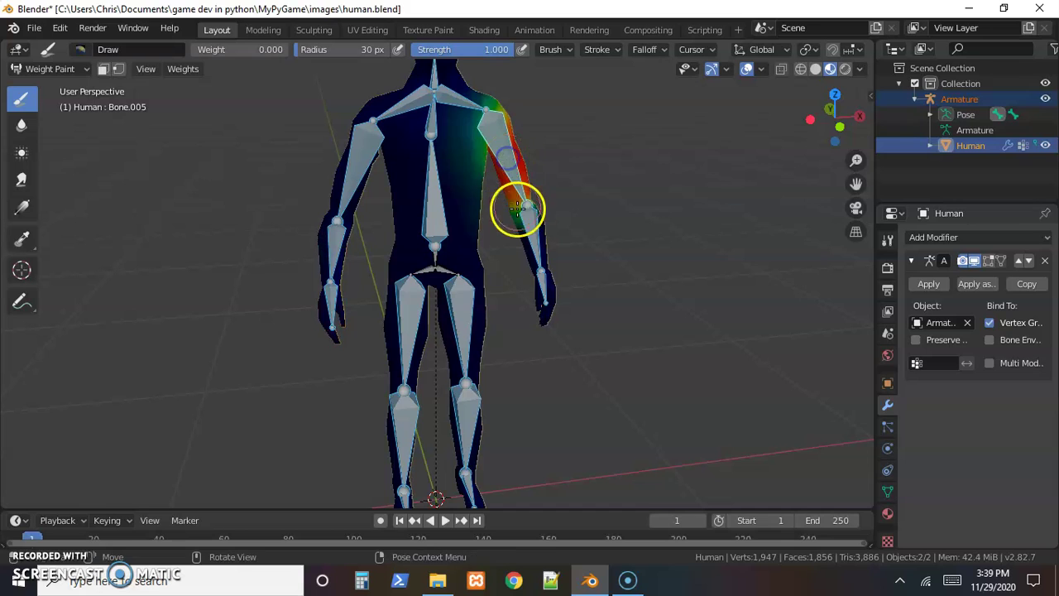
ctrl+click(541, 288)
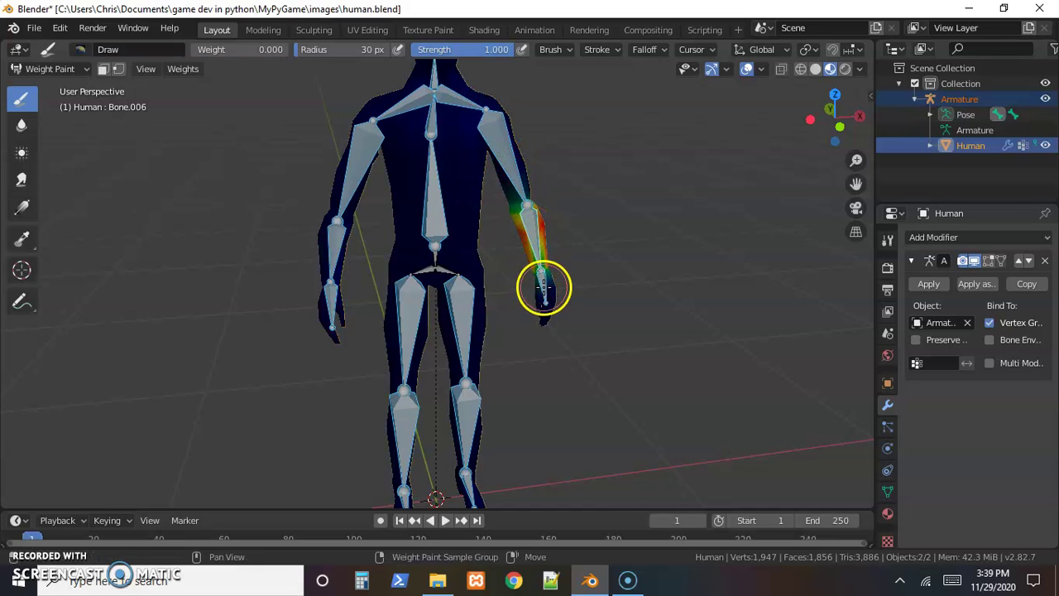
ctrl+click(542, 335)
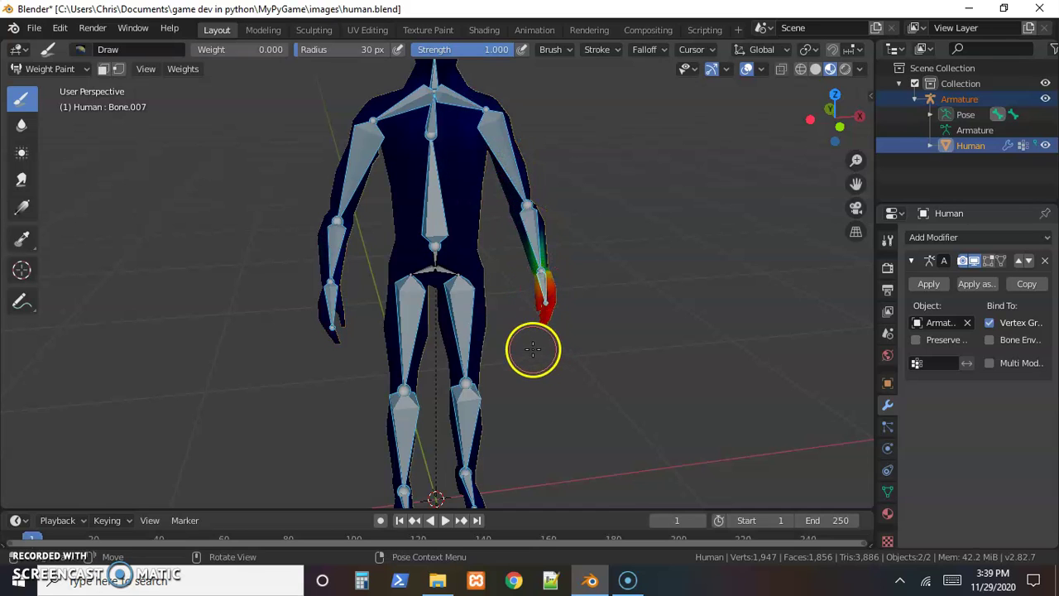
ctrl+click(357, 158)
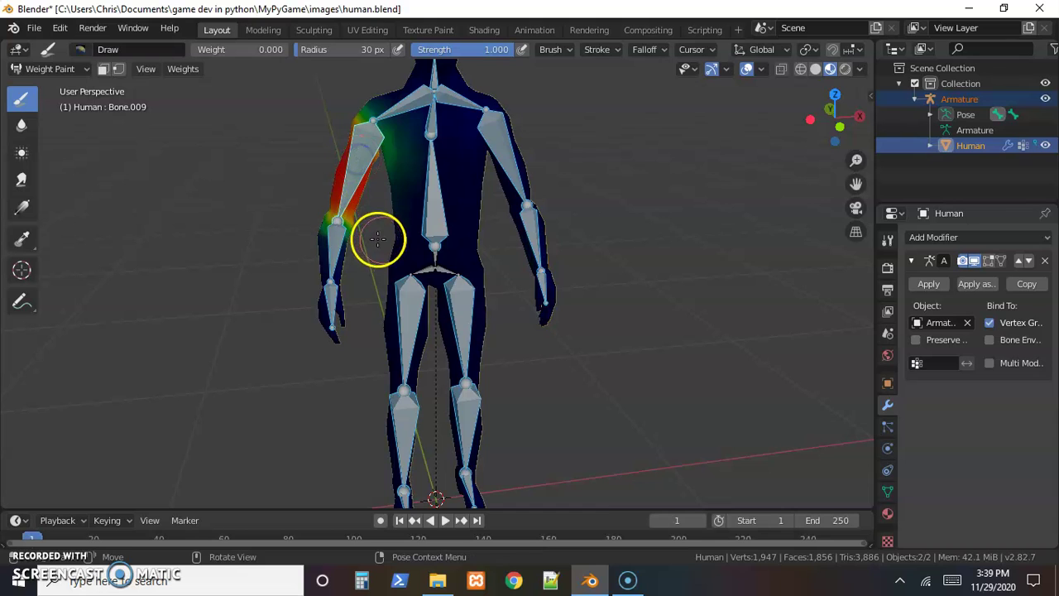
ctrl+click(502, 147)
Erase the stray weight across the upper back near the right shoulder
middle_drag(680, 187, 579, 178)
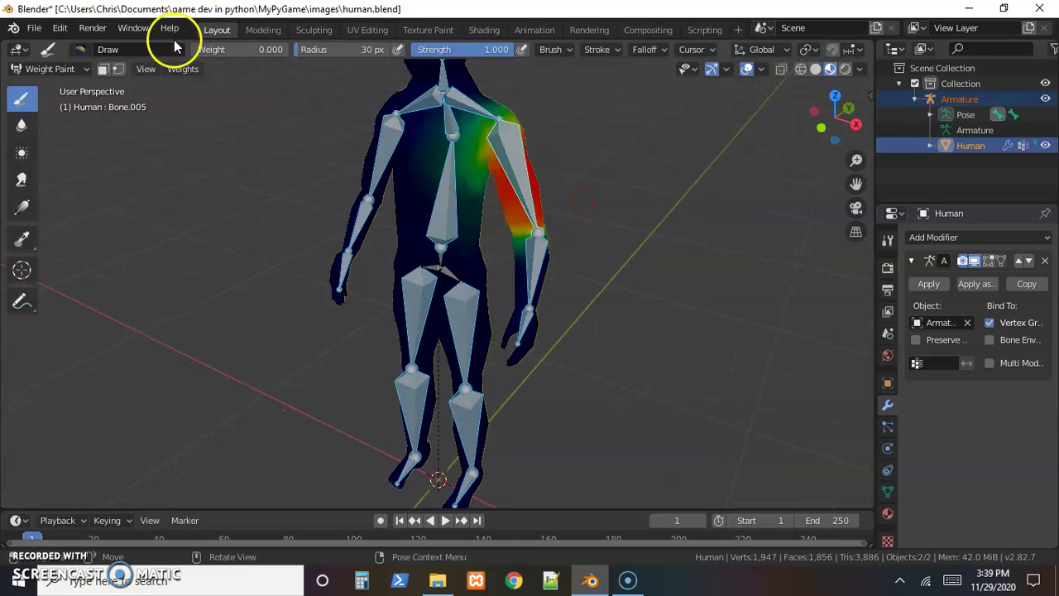
mouse_move(376, 101)
mouse_down()
mouse_move(489, 146)
mouse_move(475, 124)
mouse_move(464, 144)
mouse_move(473, 187)
mouse_up()
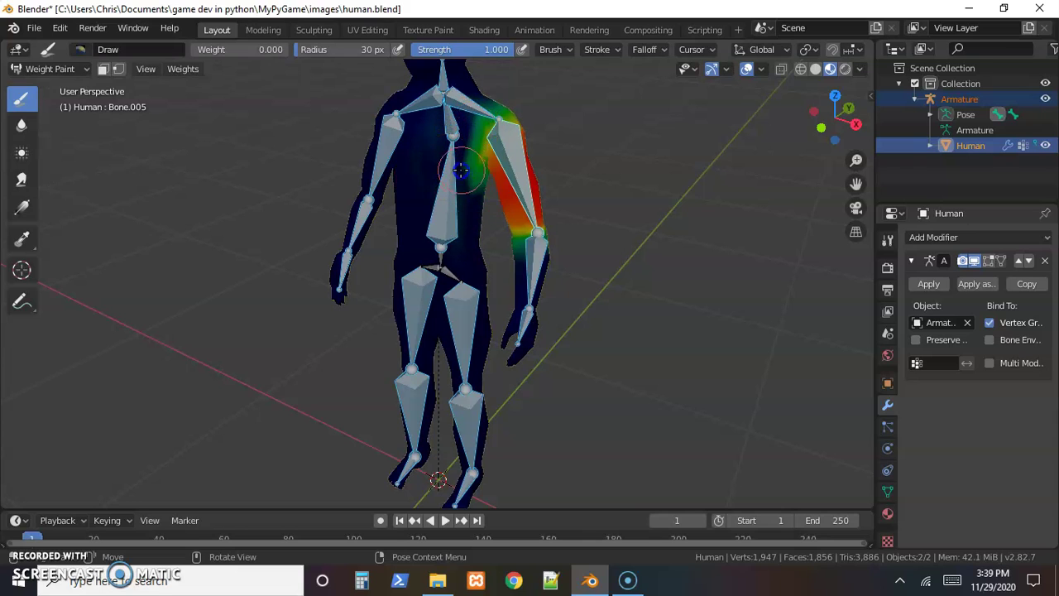
drag(470, 145, 479, 175)
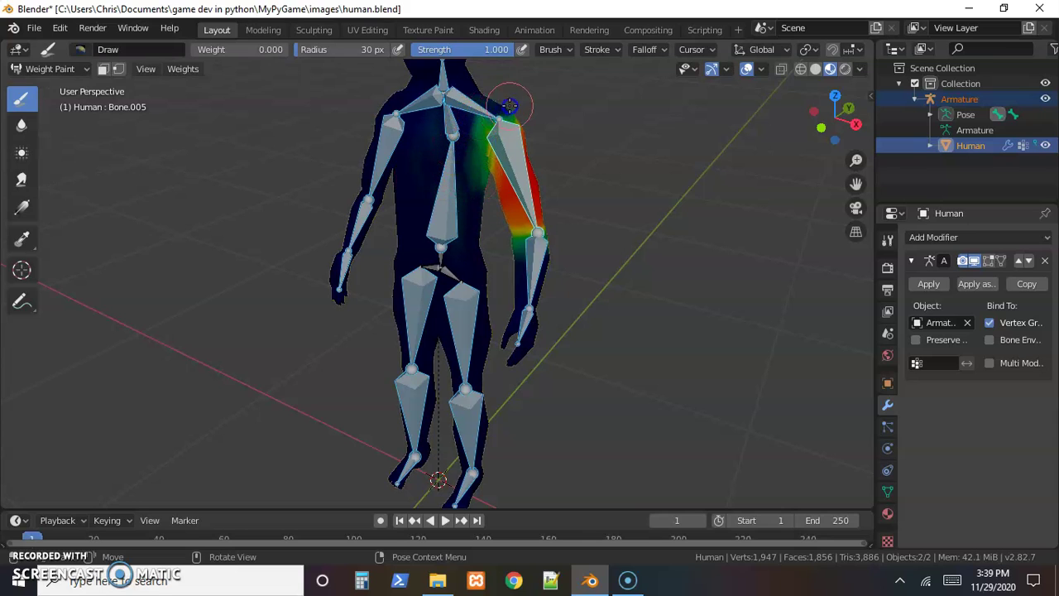
mouse_move(510, 105)
mouse_down()
mouse_move(472, 108)
mouse_move(488, 147)
mouse_up()
mouse_move(300, 194)
middle_down()
mouse_move(469, 158)
mouse_move(604, 217)
mouse_move(603, 227)
mouse_move(231, 132)
middle_up()
ctrl+click(356, 163)
Leave Weight Paint for Object Mode, select the armature and enter Pose Mode
click(66, 69)
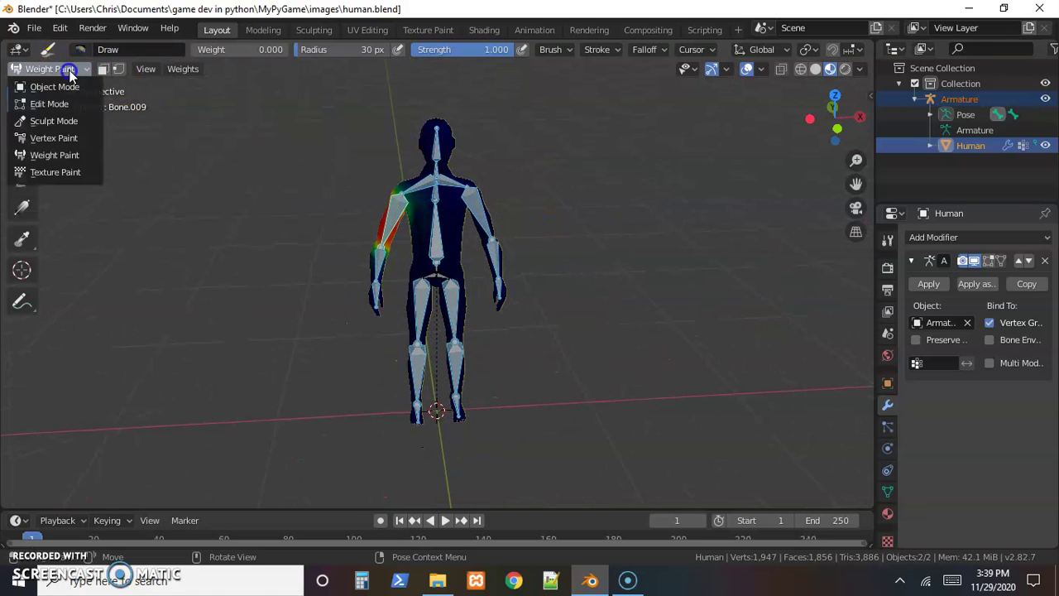
click(55, 87)
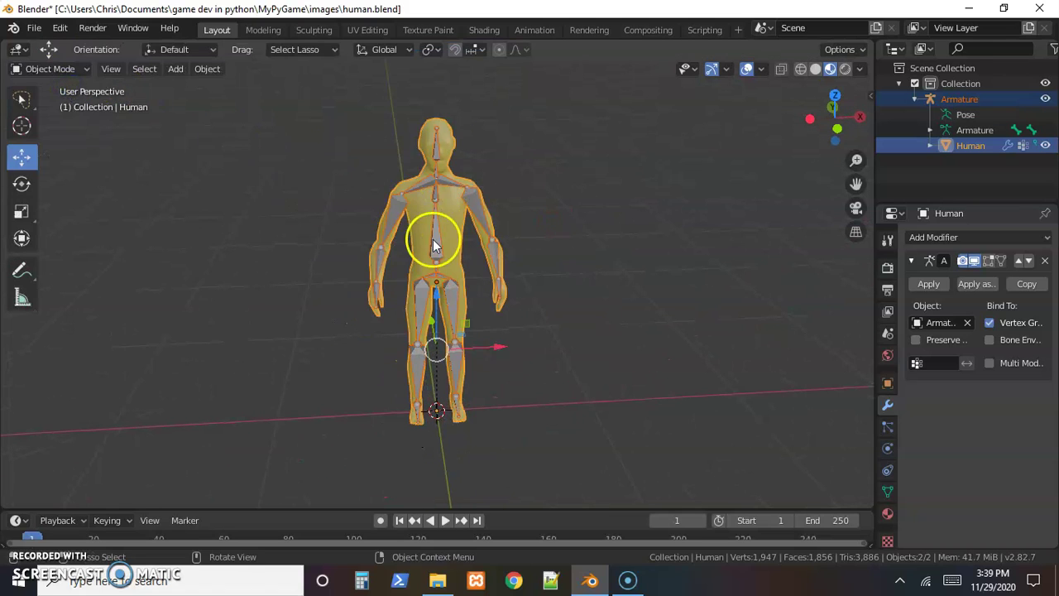
click(435, 242)
click(84, 70)
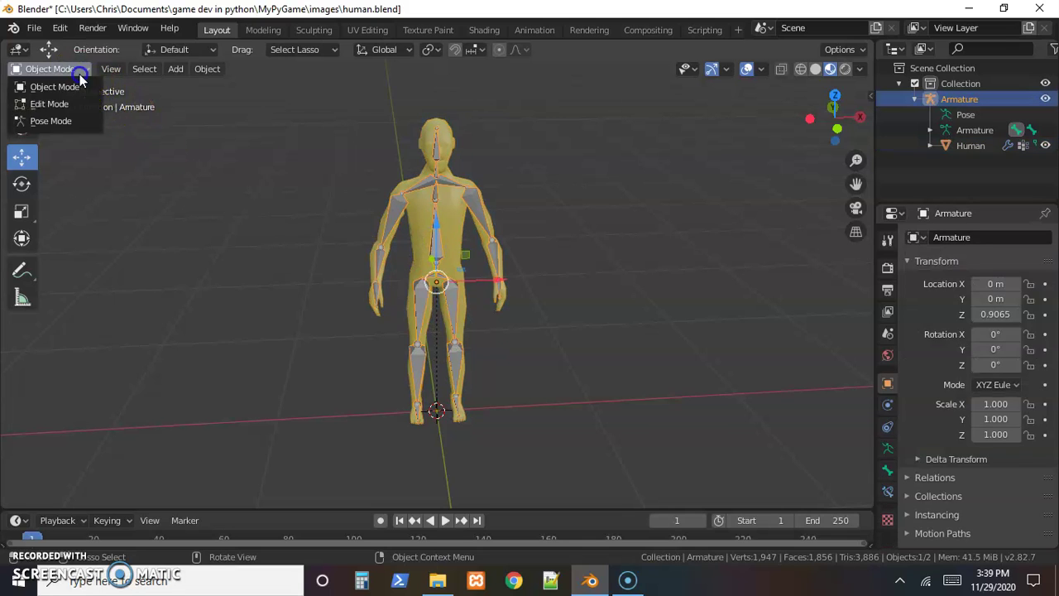
click(74, 124)
Test-rotate the right forearm and upper arm on X, cancelling both rotations
middle_drag(606, 273, 493, 279)
click(489, 278)
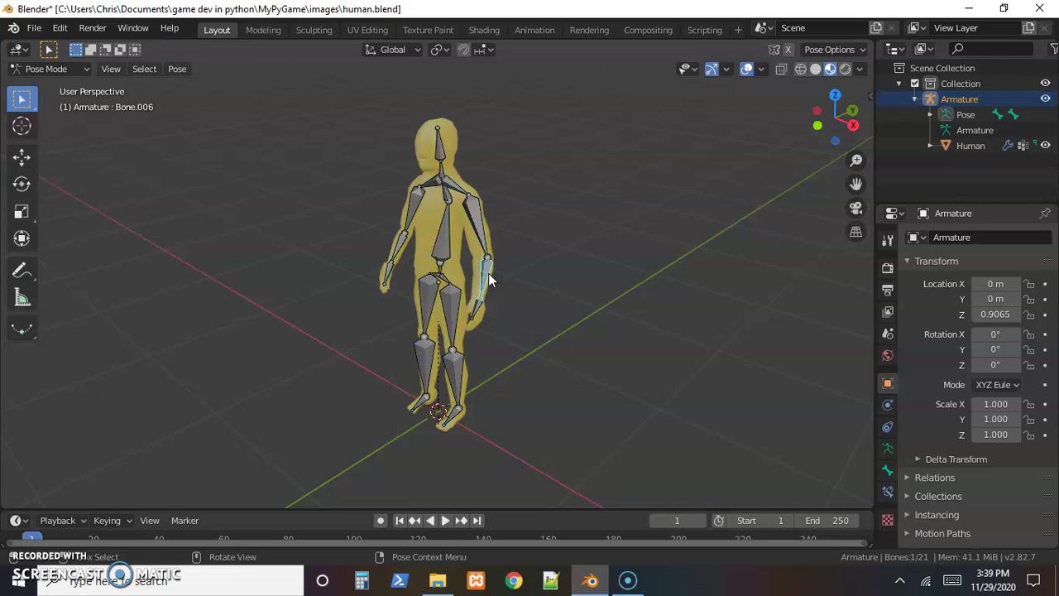
key(r)
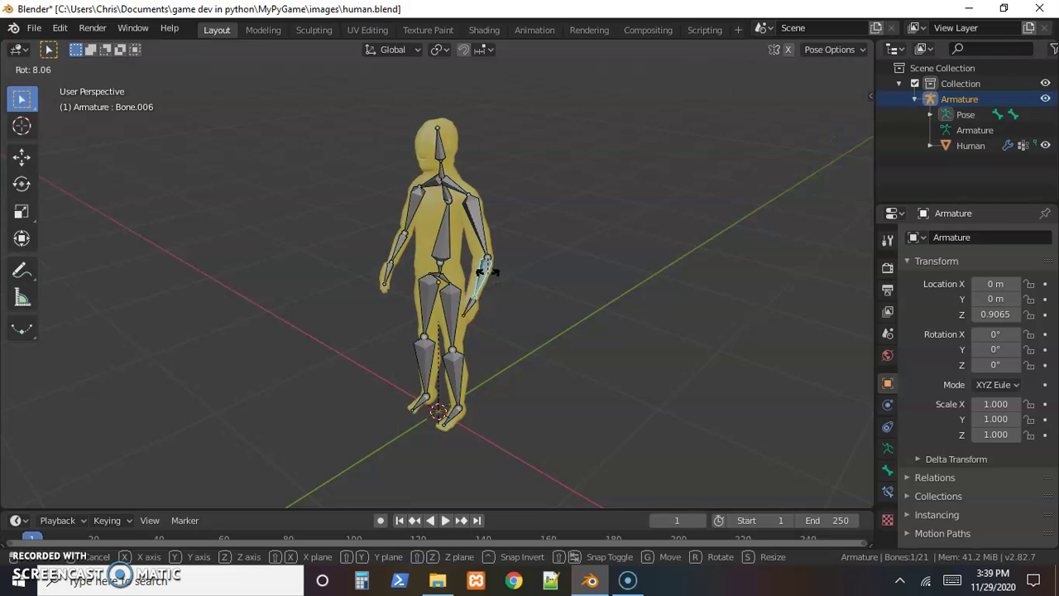
key(x)
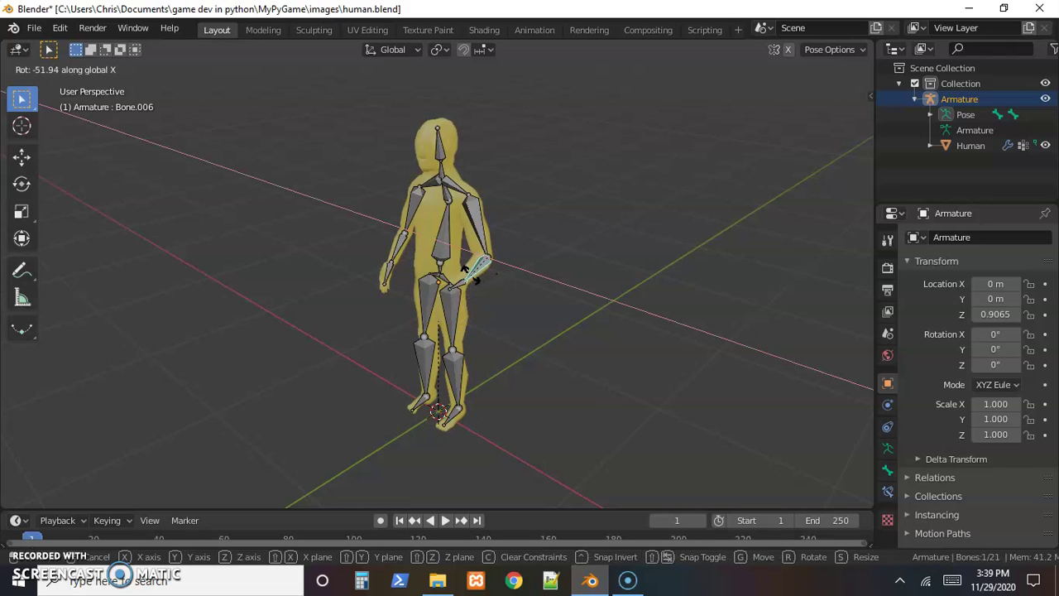
drag(478, 273, 460, 288)
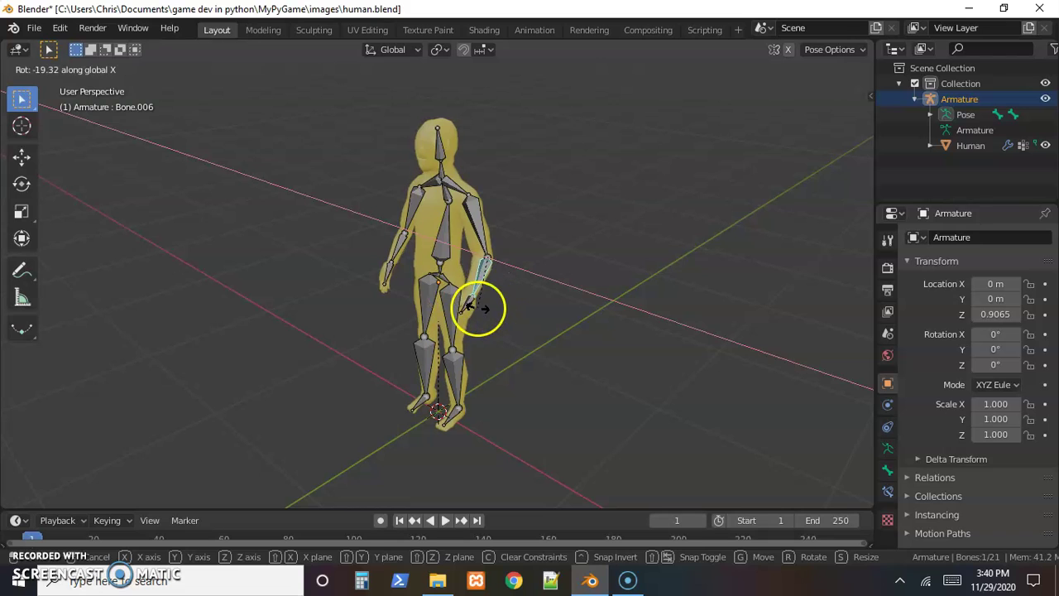
right_click(491, 273)
click(480, 232)
key(r)
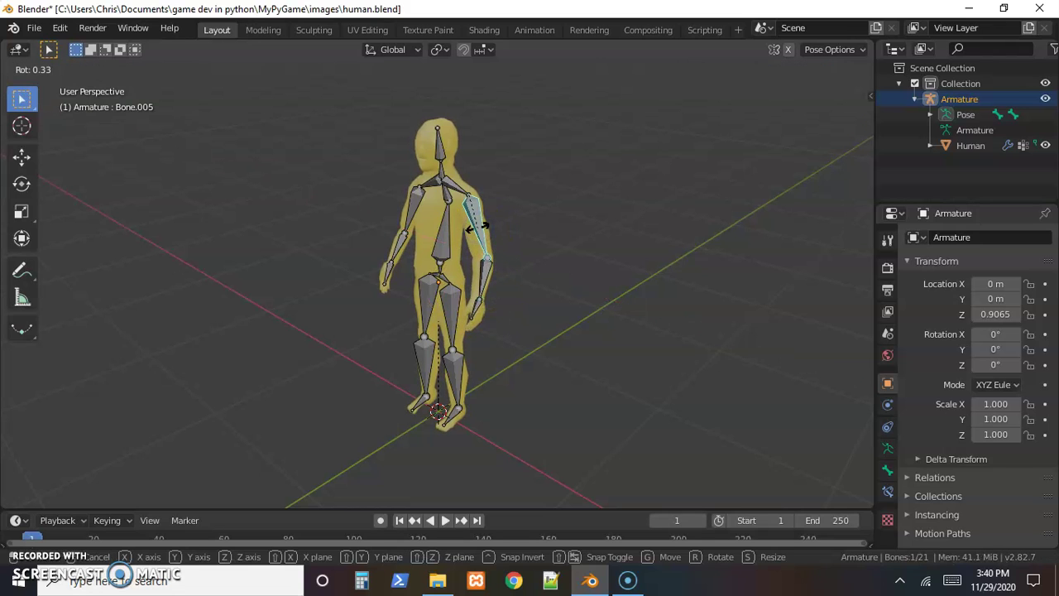
middle_drag(478, 229, 428, 236)
right_click(465, 242)
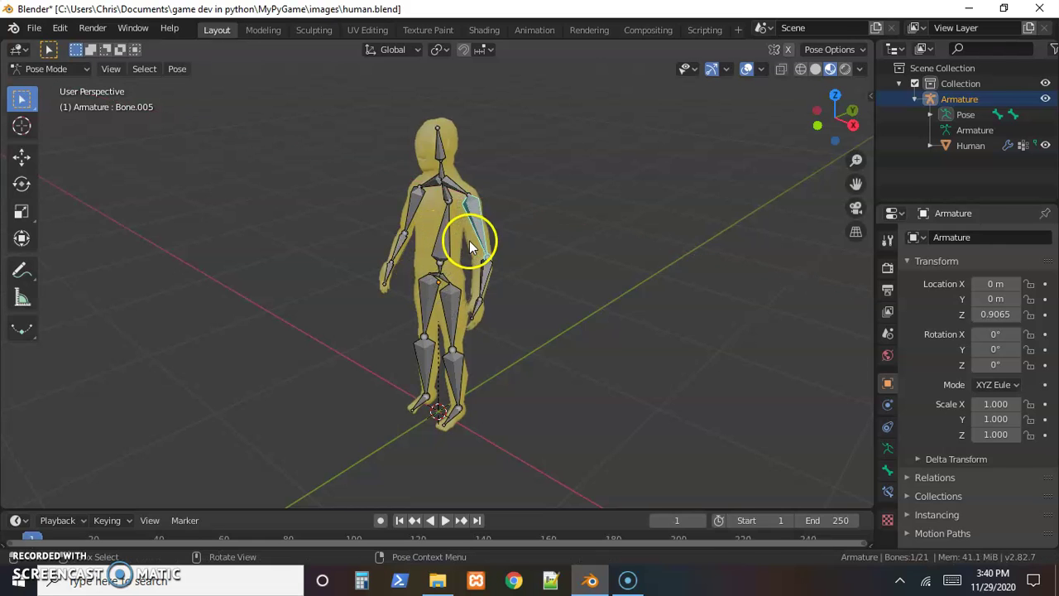
Test-turn the head bone around Z, then cancel so it stays at rest
click(439, 145)
key(r)
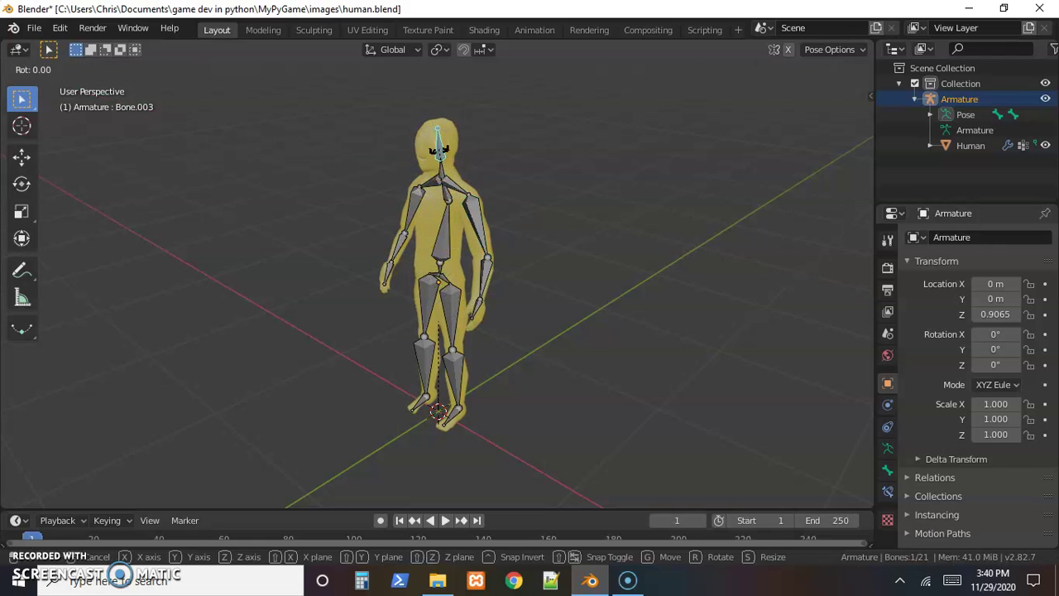
key(z)
mouse_move(436, 141)
middle_down()
mouse_move(465, 147)
mouse_move(428, 147)
middle_up()
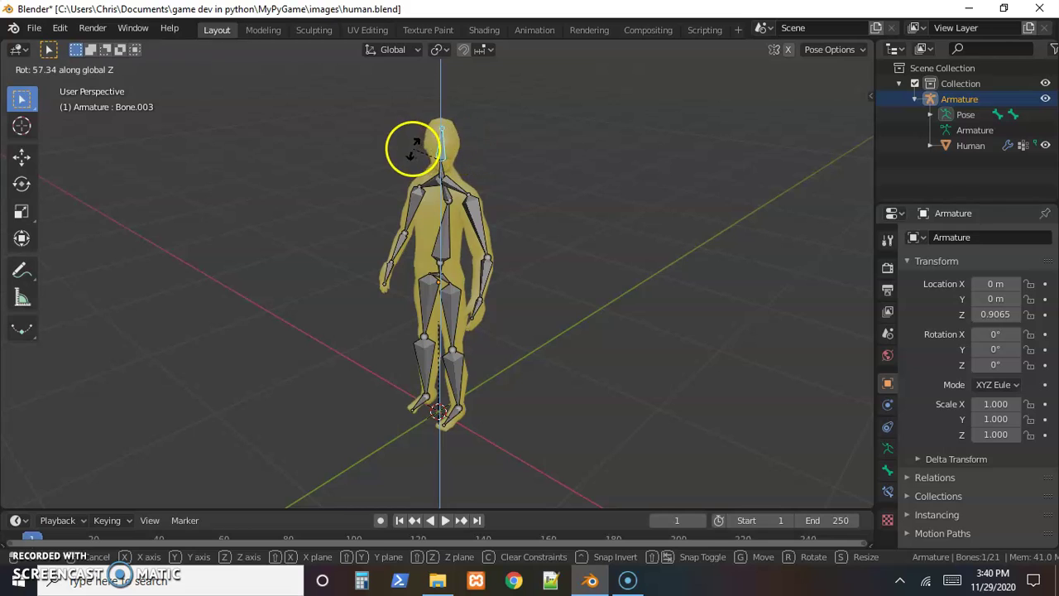
right_click(435, 149)
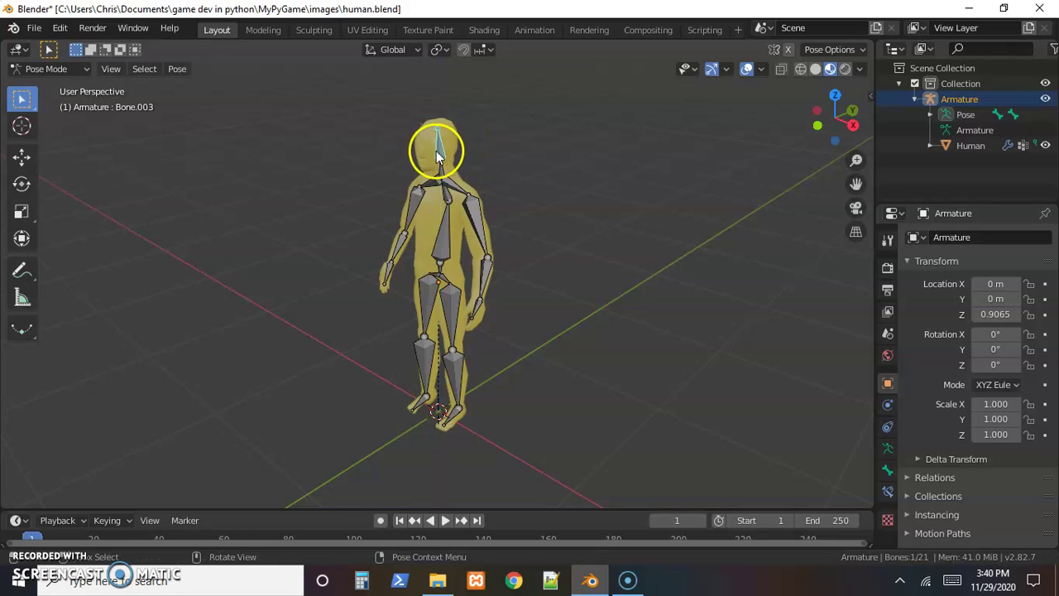
Bend the right thigh bone slightly around the X axis
click(451, 318)
key(r)
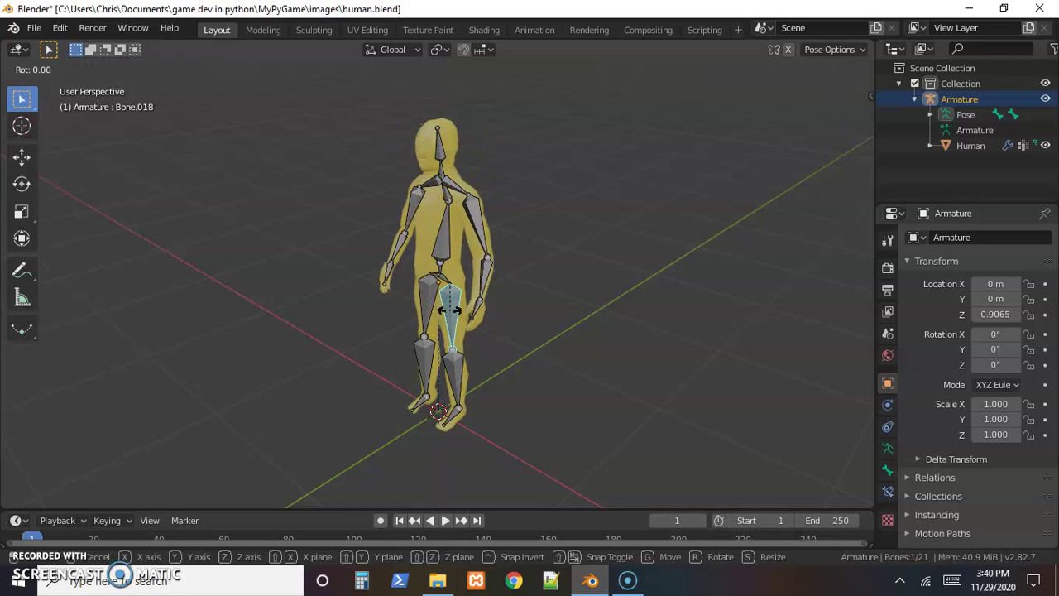
mouse_move(445, 303)
middle_down()
mouse_move(435, 302)
mouse_move(447, 306)
middle_up()
key(x)
click(447, 306)
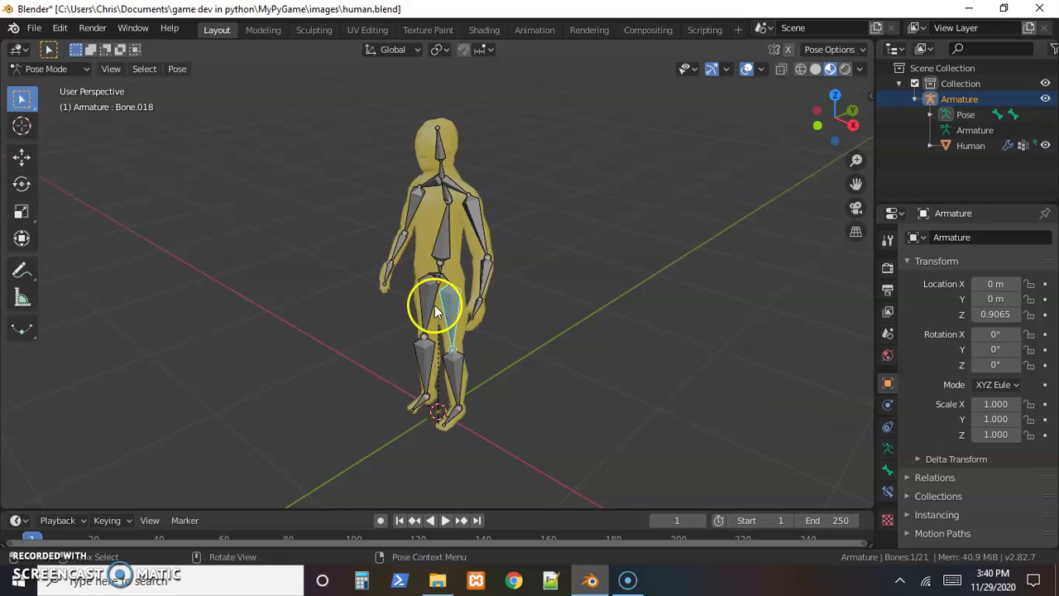
Swing the right shin bone slightly backward to bend the knee
click(454, 370)
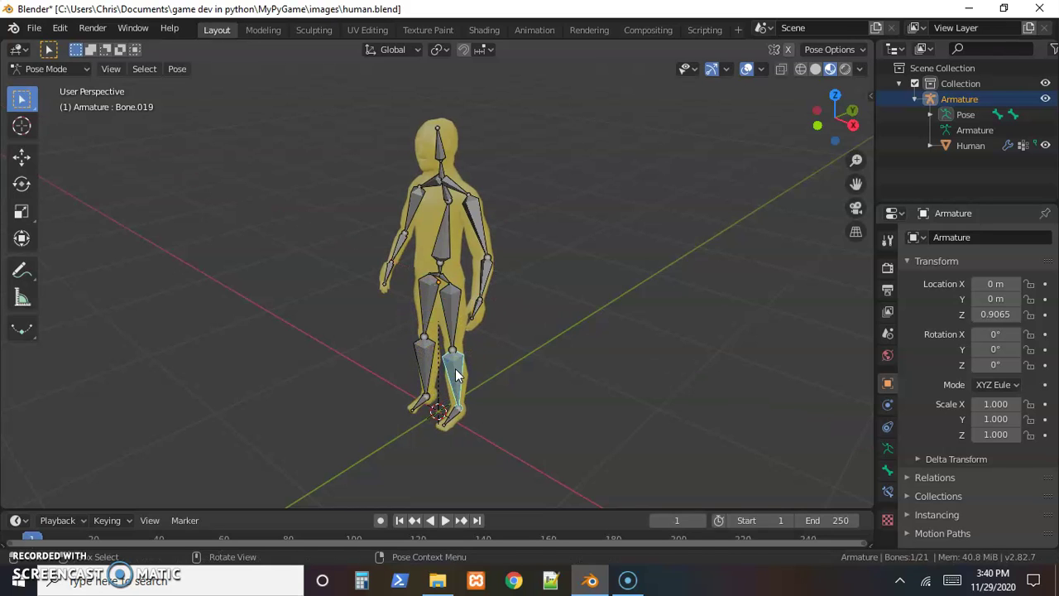
key(r)
mouse_move(456, 375)
middle_down()
mouse_move(469, 352)
mouse_move(435, 366)
mouse_move(464, 350)
mouse_move(453, 356)
middle_up()
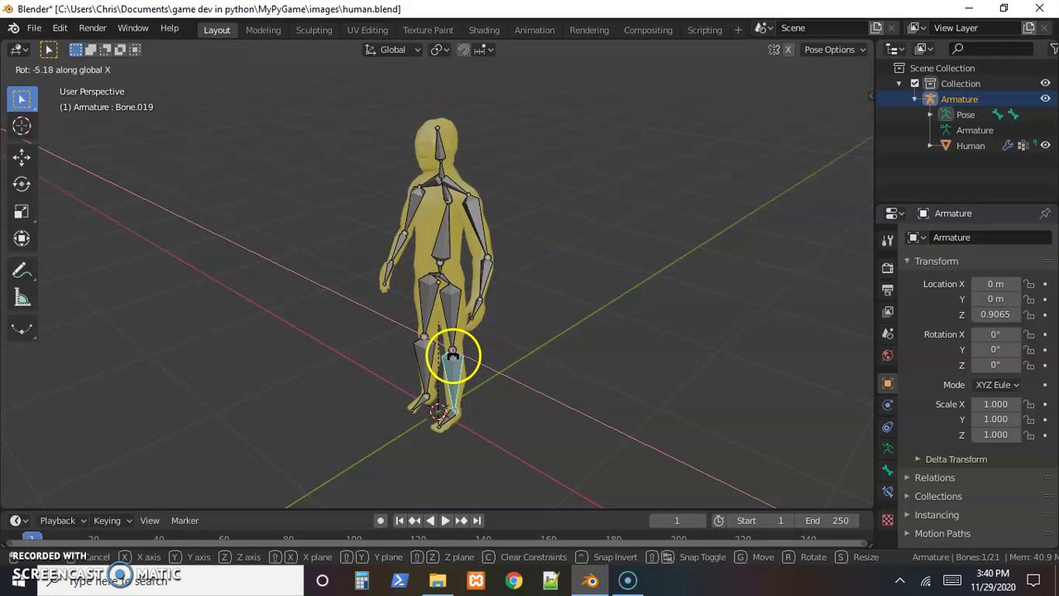
click(471, 357)
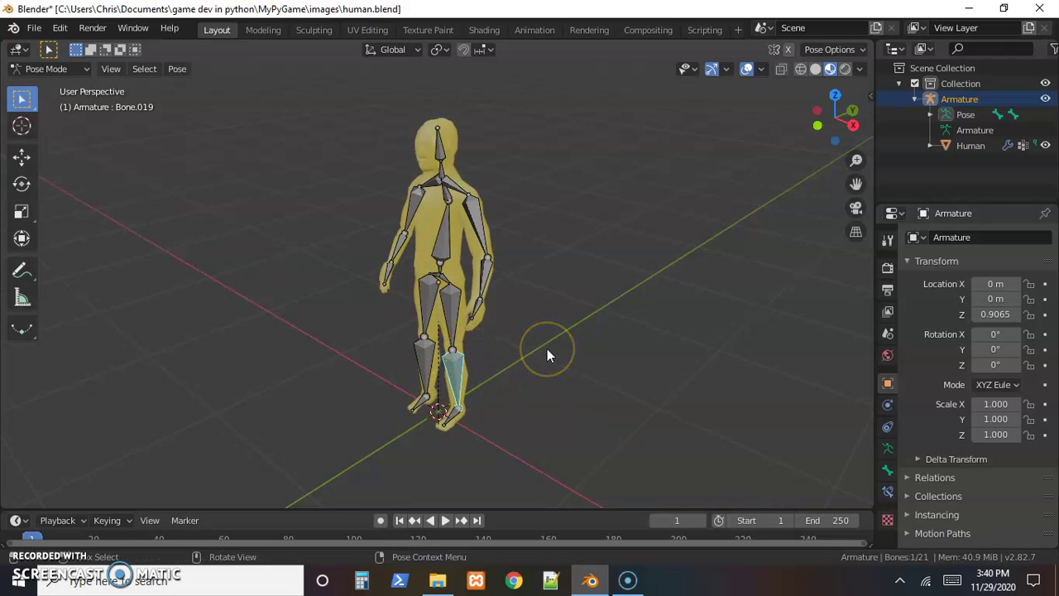
scroll(541, 332, down, 1)
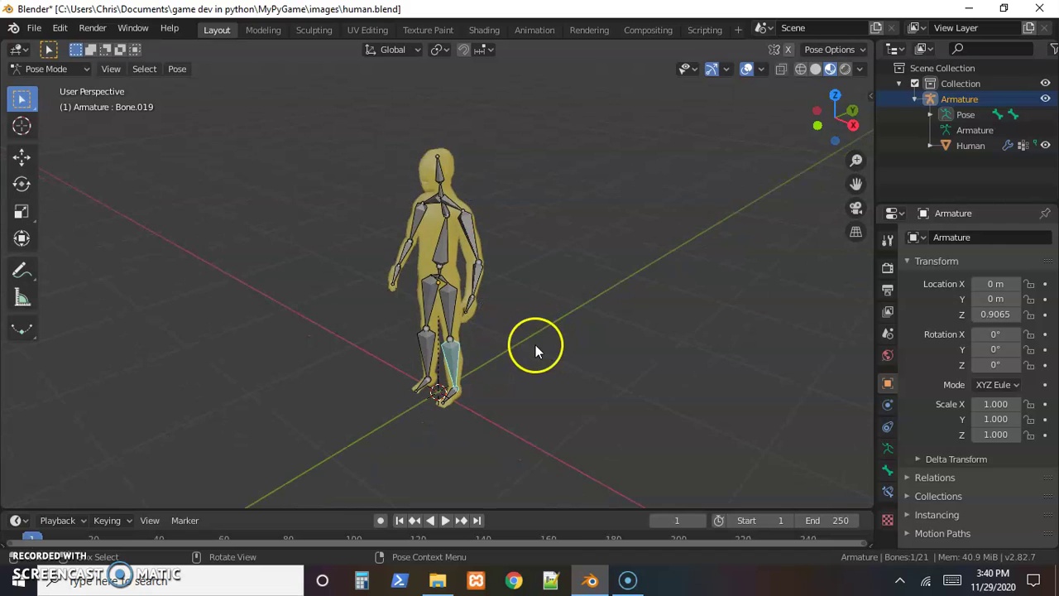
middle_drag(530, 346, 558, 350)
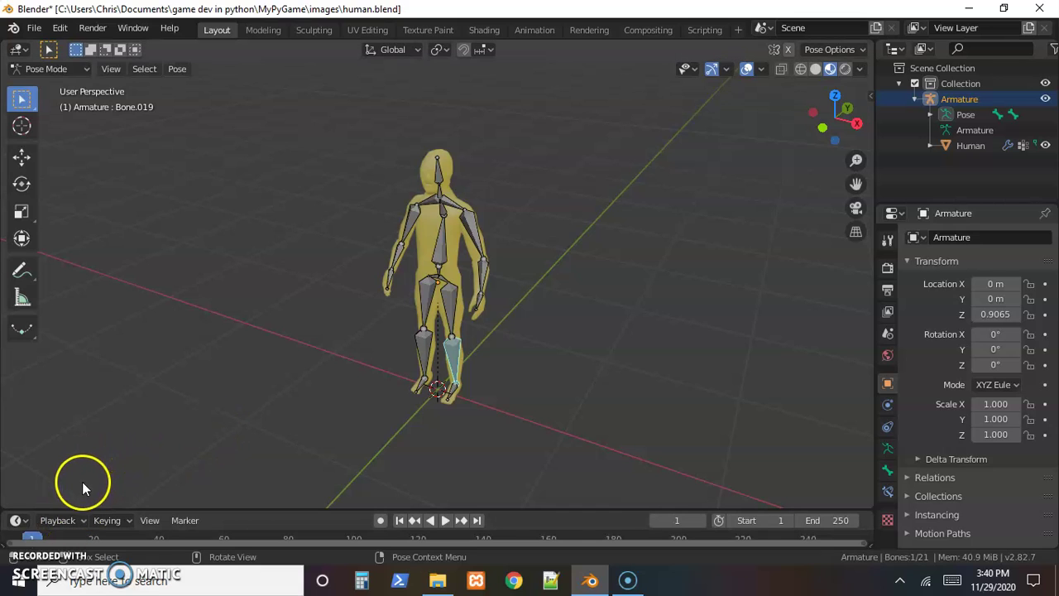
Raise the other forearm to horizontal, then clear all bone rotations back to rest
click(347, 404)
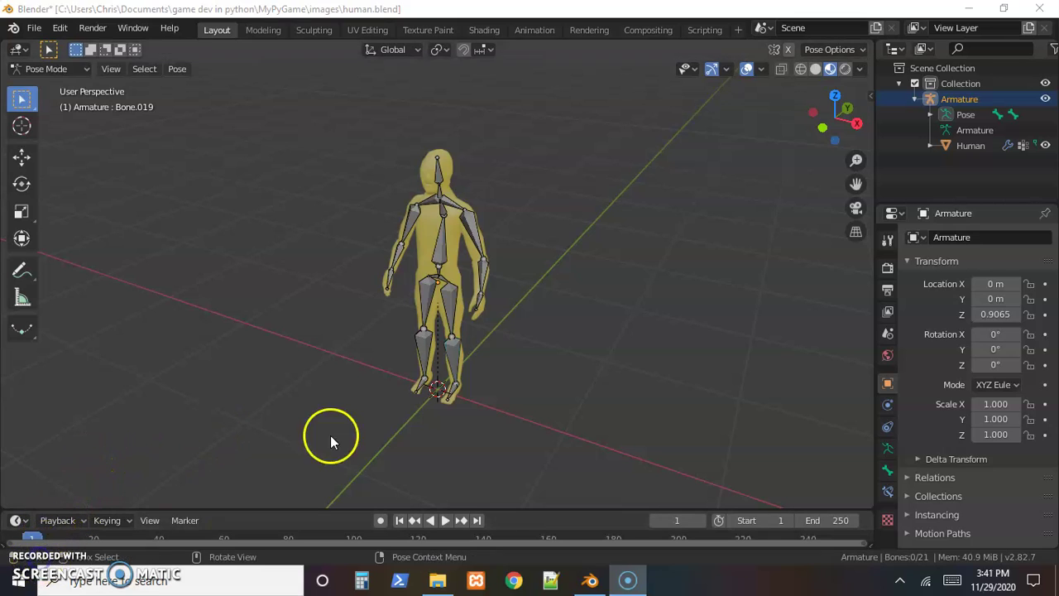
click(392, 257)
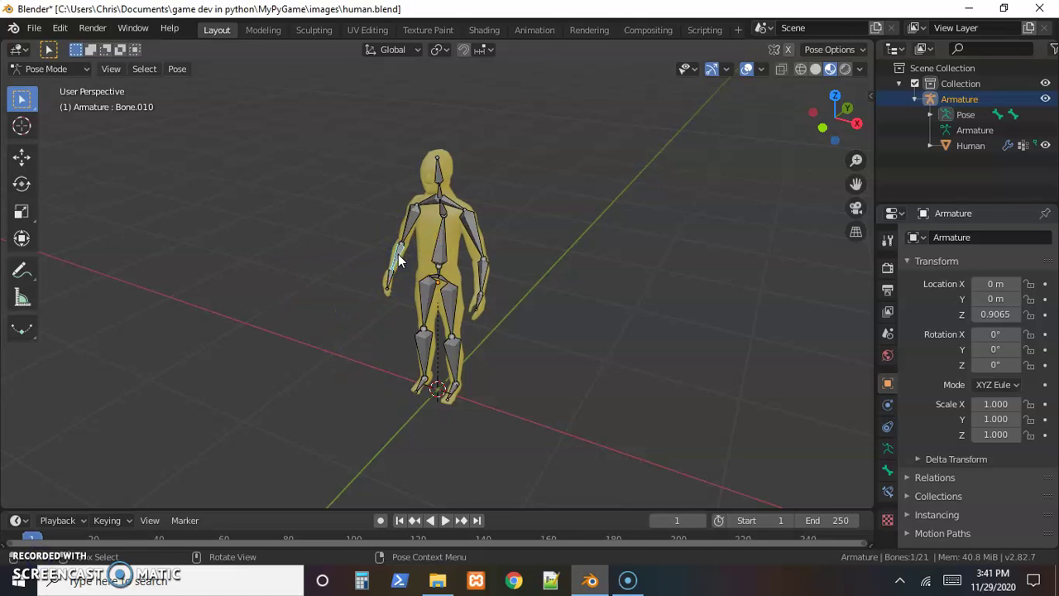
key(r)
click(376, 253)
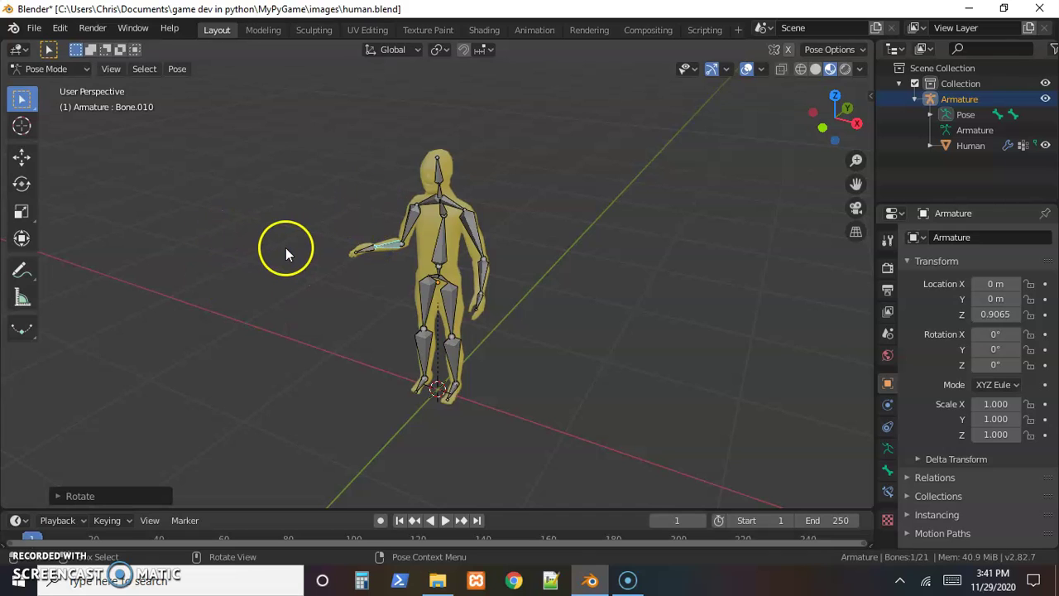
key(a)
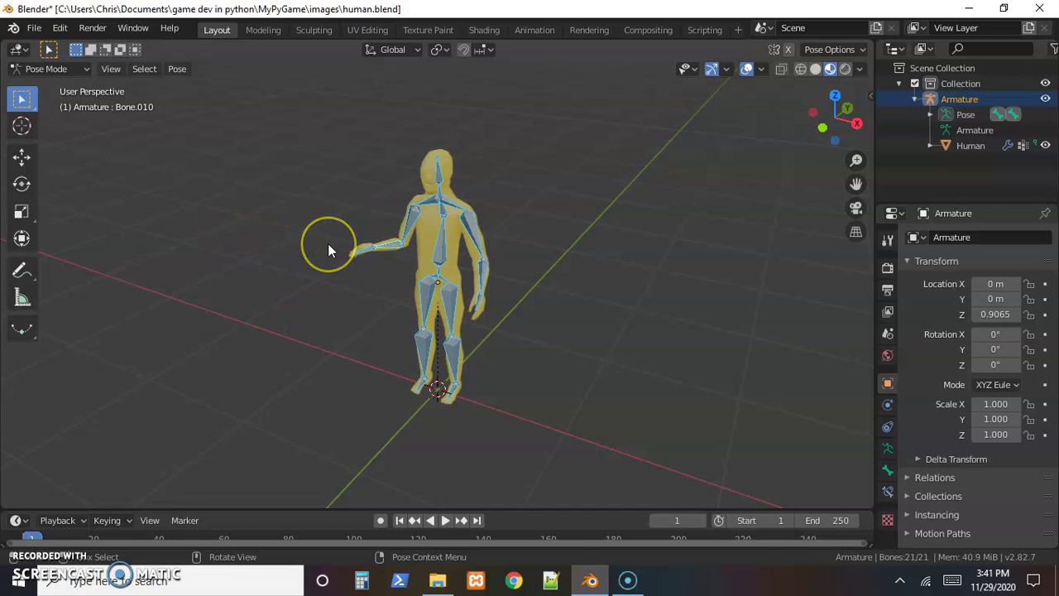
key(alt+r)
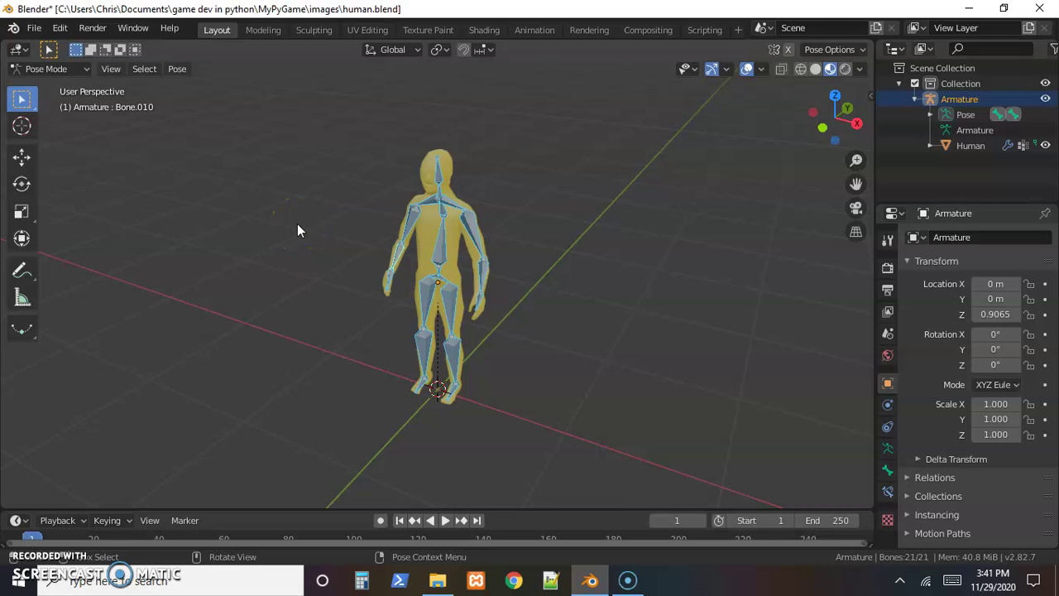
key(alt)
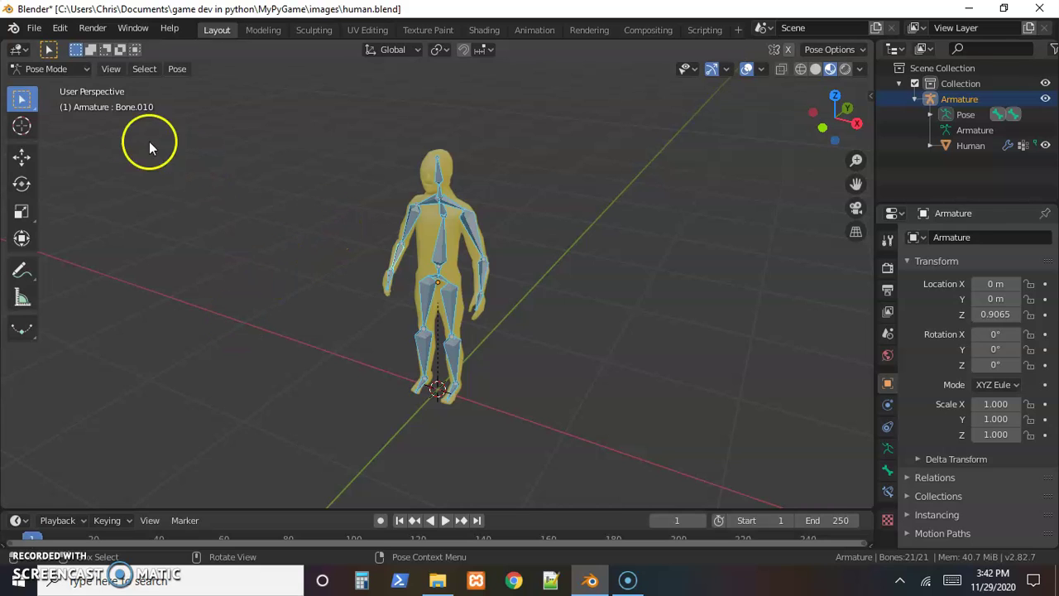
Return the armature to Object Mode and save human.blend
click(49, 69)
click(69, 87)
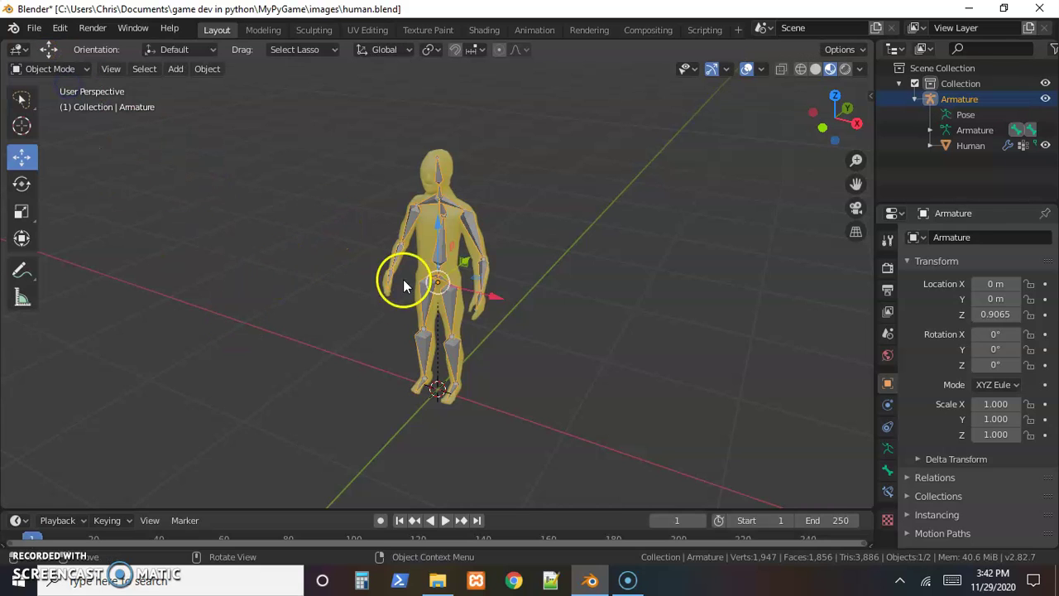
click(320, 231)
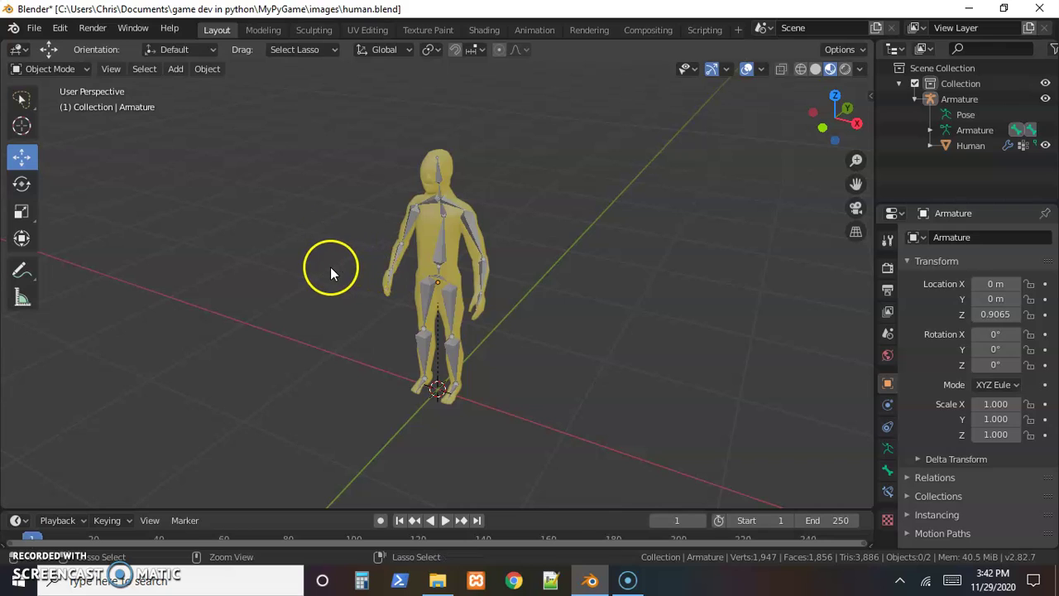
key(ctrl+s)
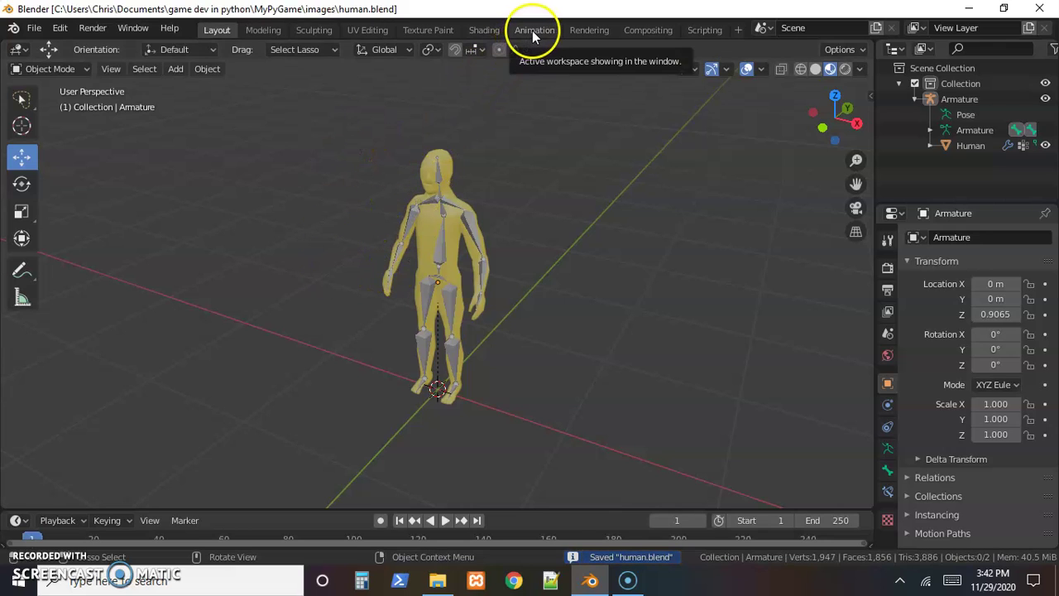
Switch to the Animation workspace and frame the armature at a three-quarter angle
click(543, 297)
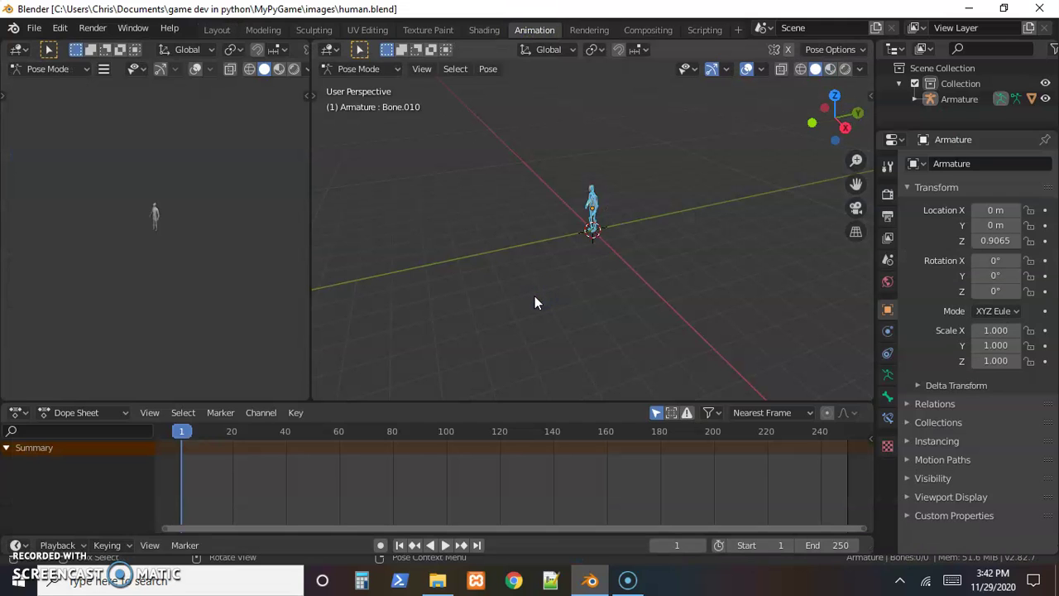
scroll(590, 272, up, 6)
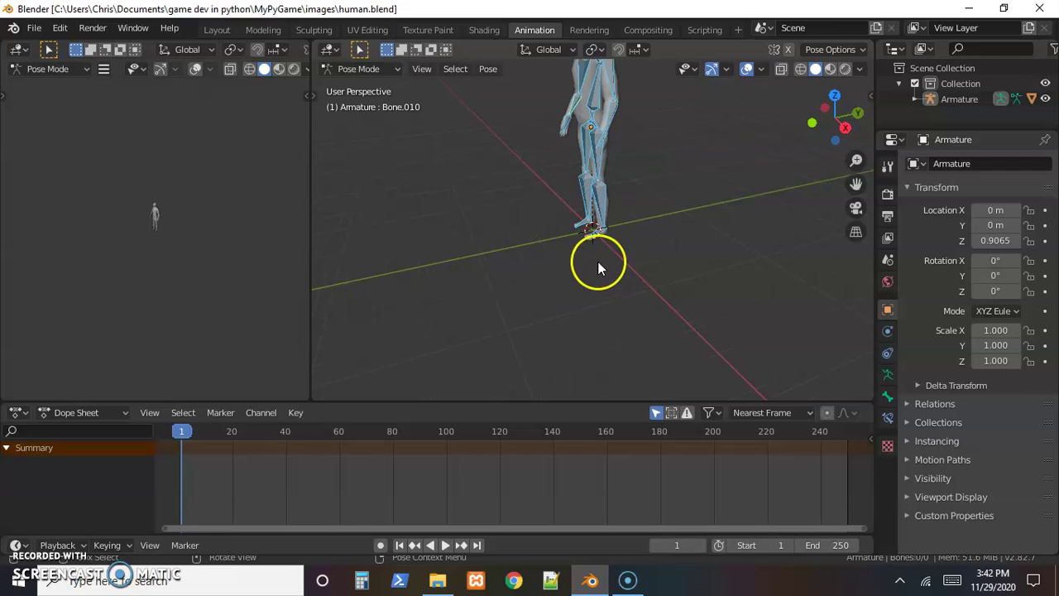
middle_drag(599, 264, 607, 210)
middle_drag(588, 253, 633, 243)
drag(154, 243, 147, 245)
scroll(147, 242, up, 4)
middle_drag(146, 241, 189, 234)
click(147, 263)
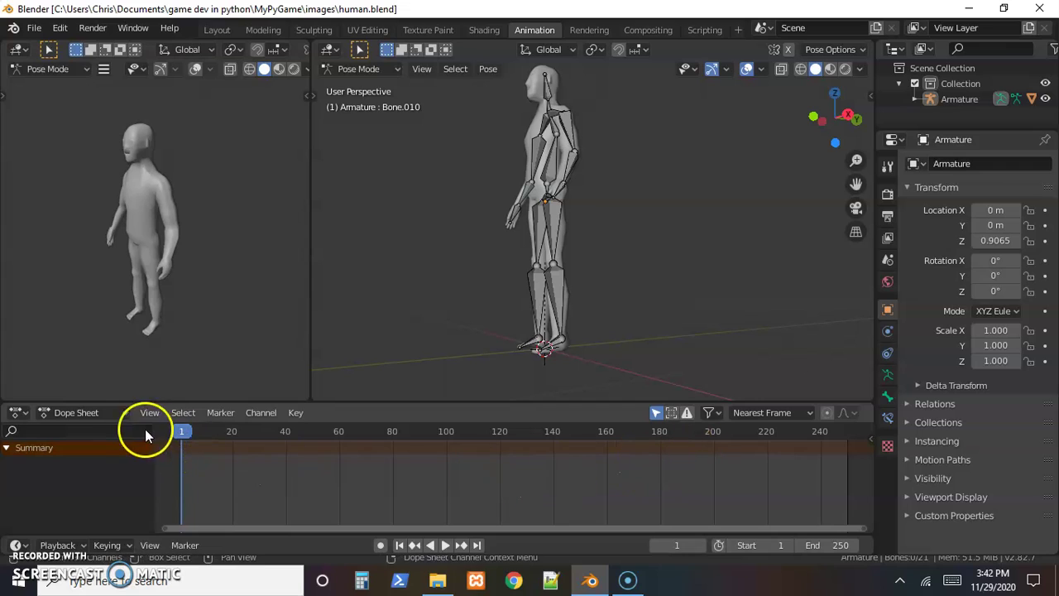
Switch the Dope Sheet to Action Editor and create a new action named 'idle'
click(119, 414)
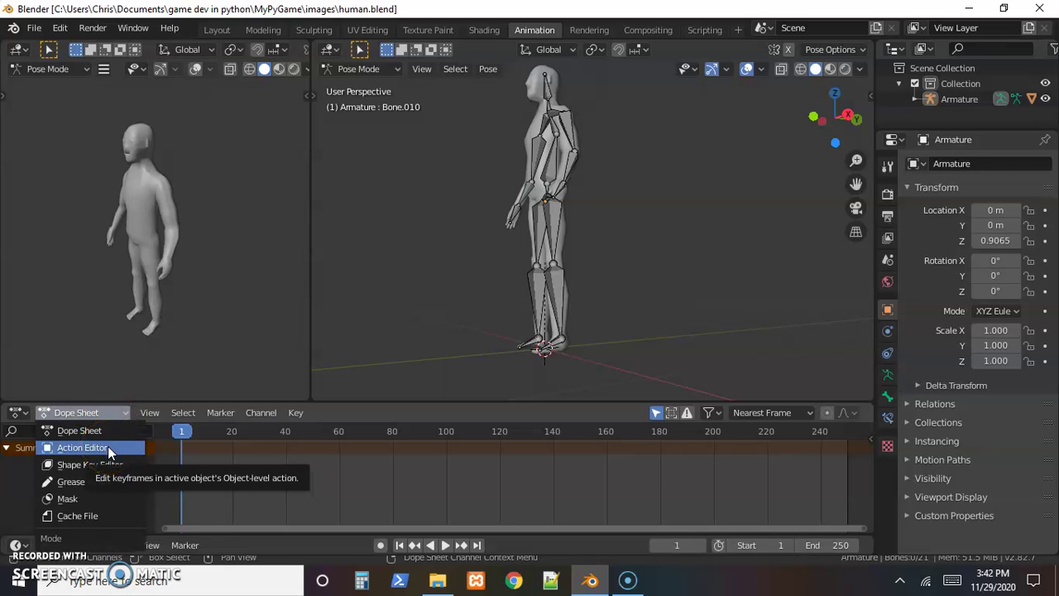
click(177, 430)
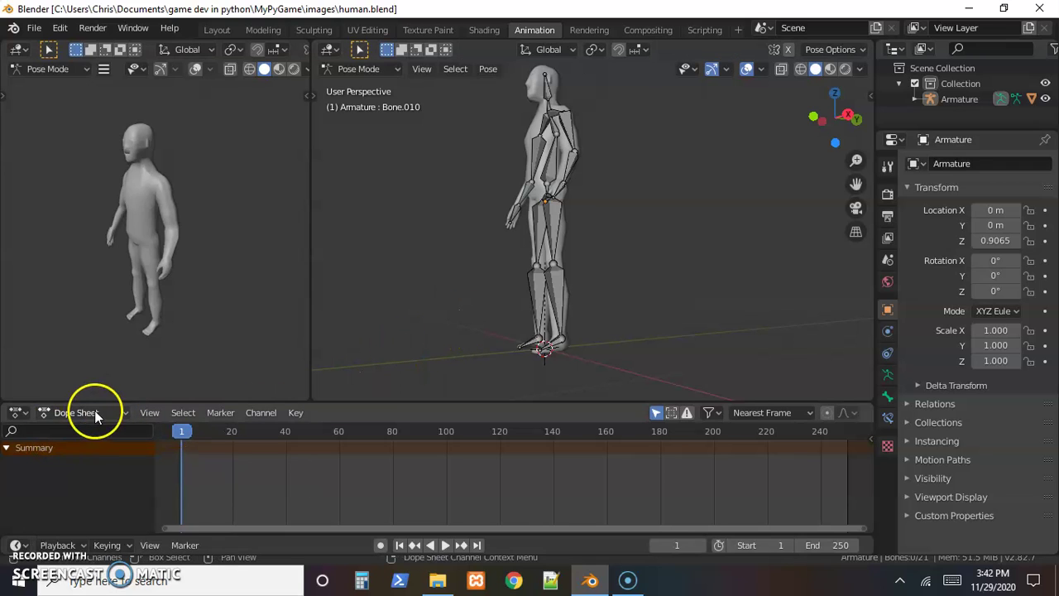
click(95, 412)
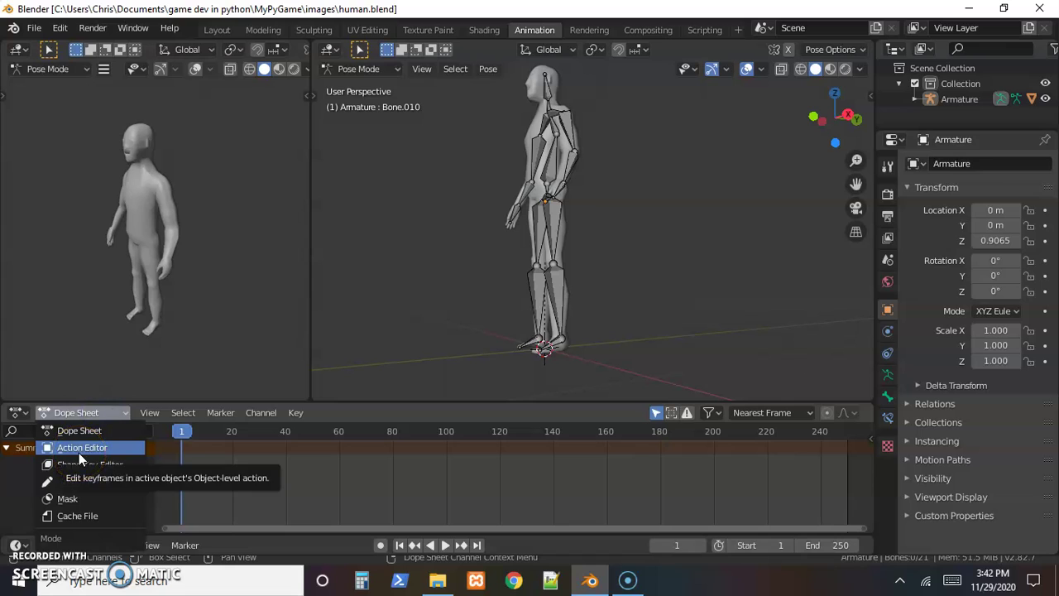
click(78, 450)
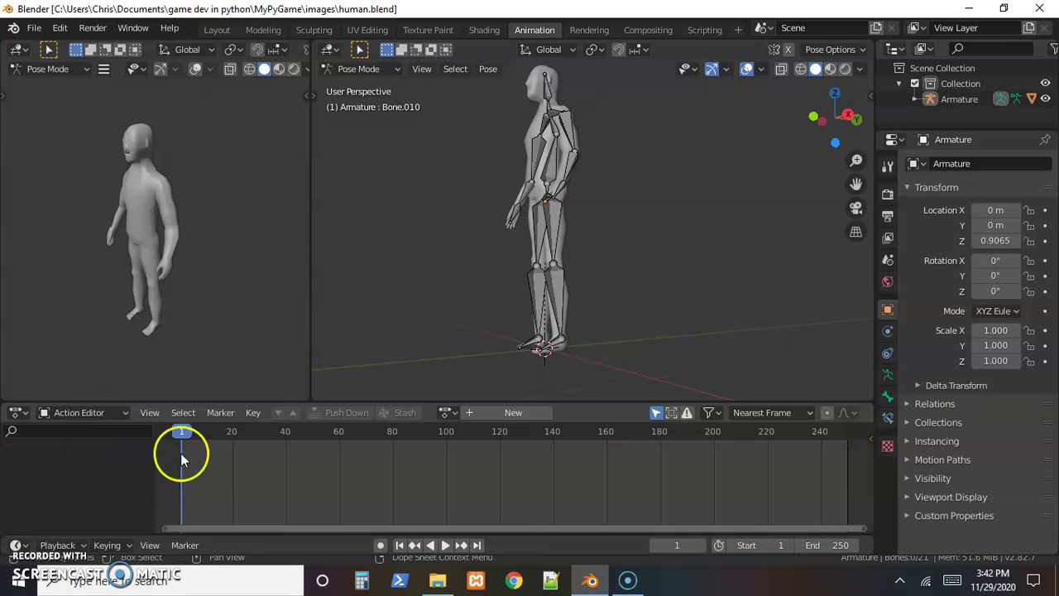
click(475, 412)
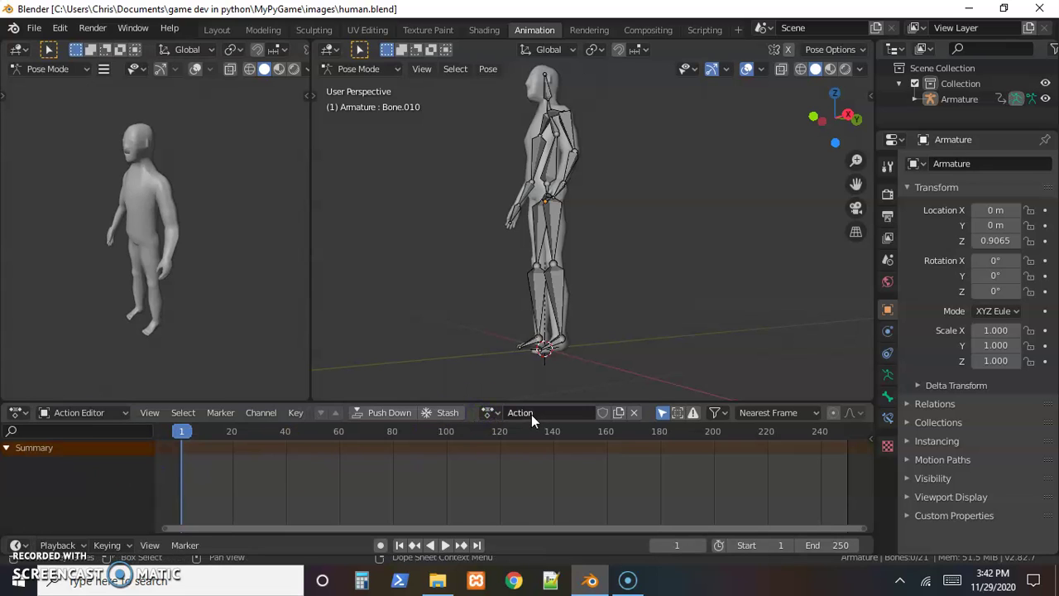
double_click(531, 413)
key(BackSpace)
text(idle)
key(Return)
Set the animation end frame to 20 and select all bones
click(832, 544)
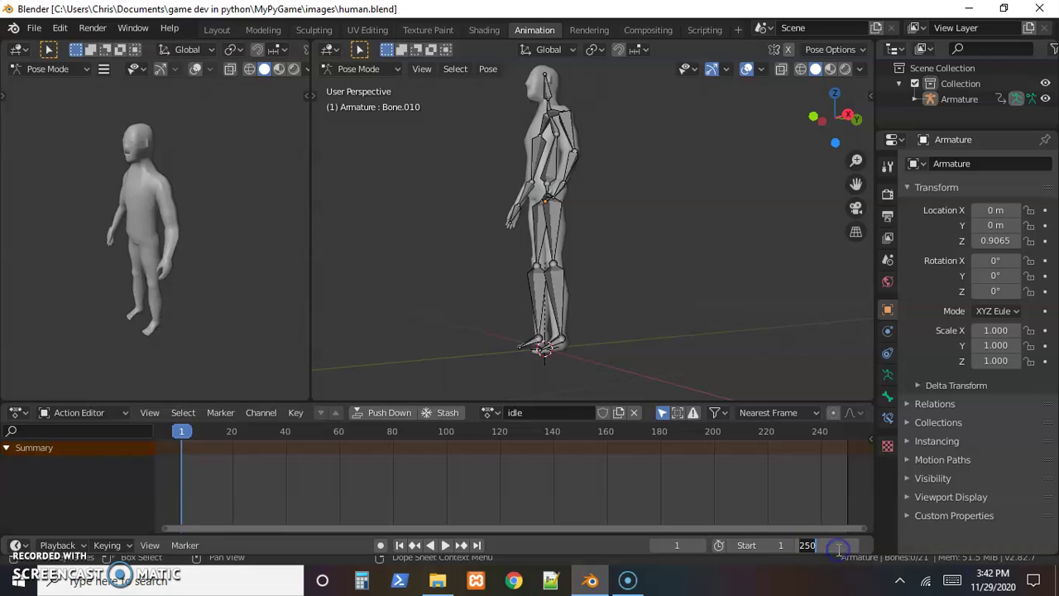
text(20)
key(Return)
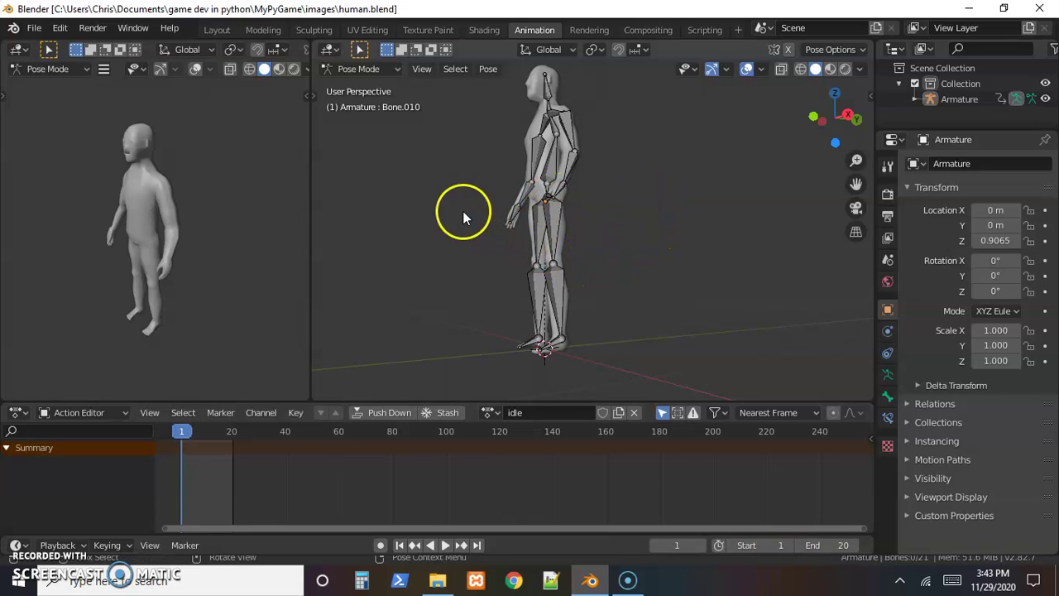
middle_drag(662, 196, 635, 230)
key(a)
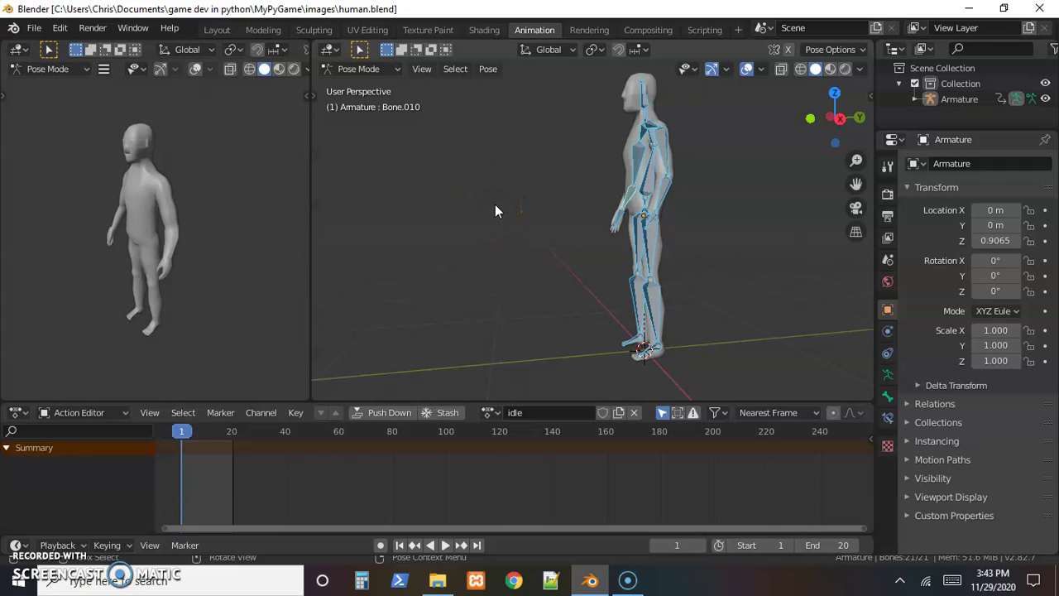
Insert Location, Rotation and Scaling keyframes for all bones at frame 1
key(alt)
key(i)
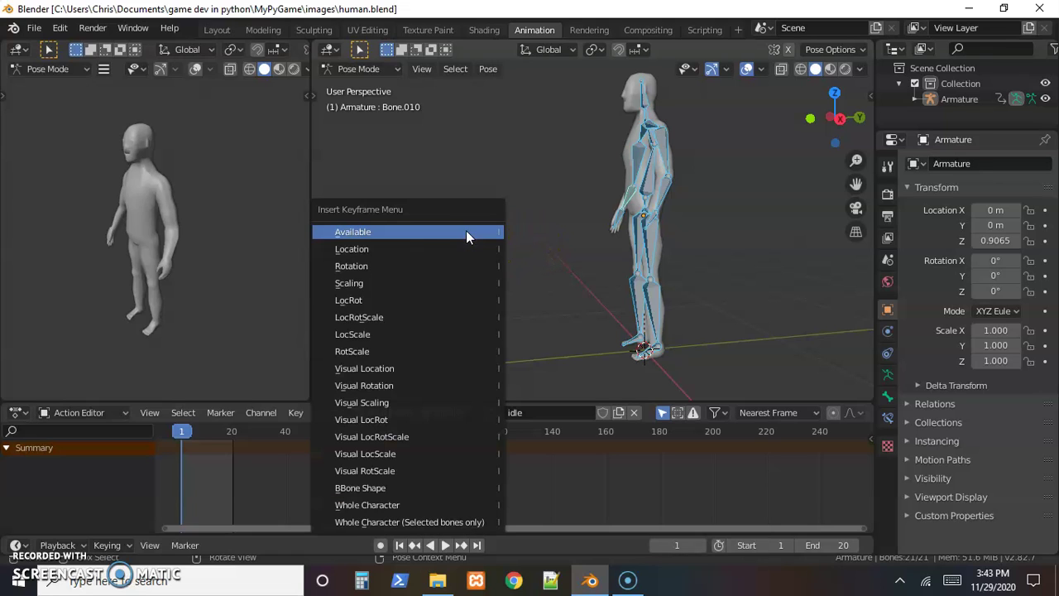
click(425, 249)
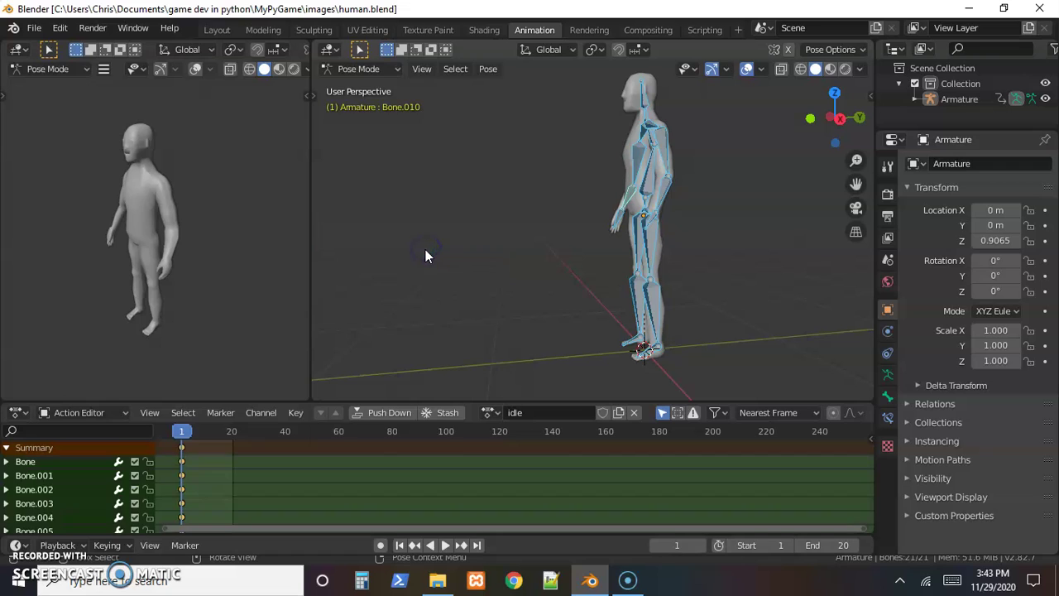
key(i)
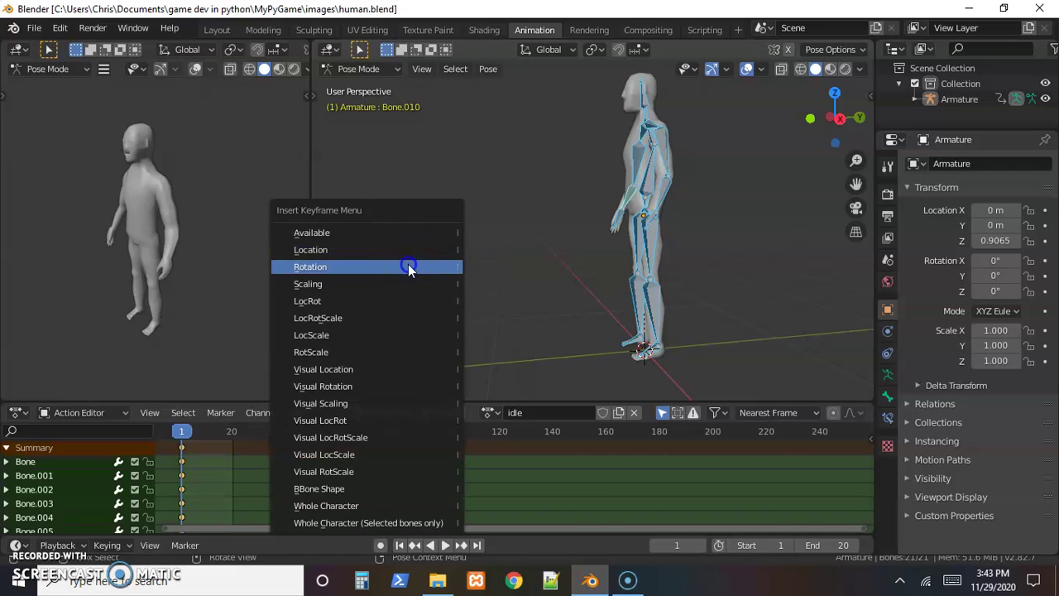
click(408, 266)
key(i)
click(407, 279)
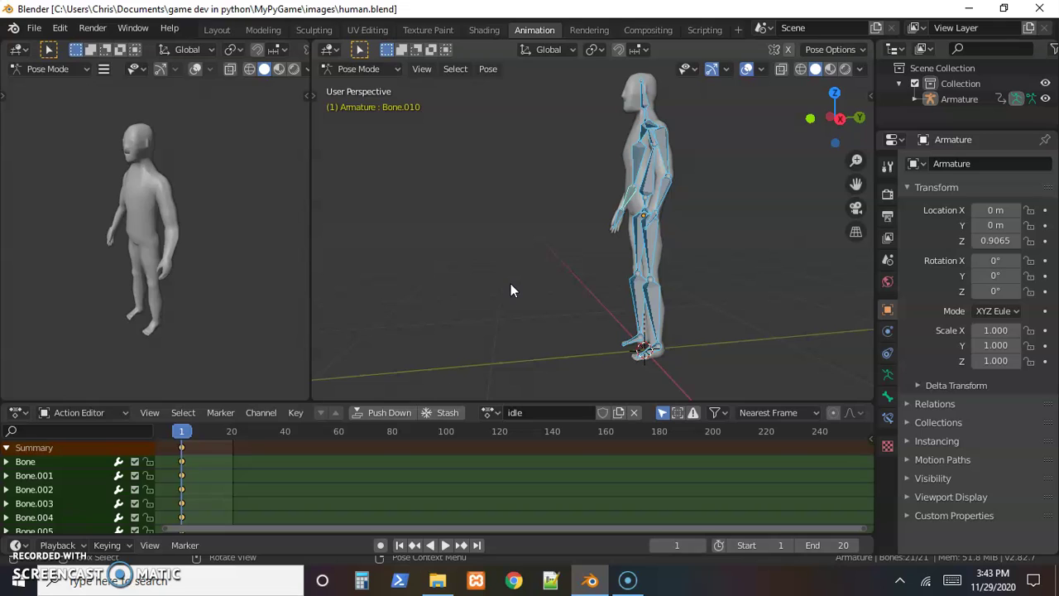
Try deleting the bone keyframes with Alt+I, then reselect all bones
key(alt+i)
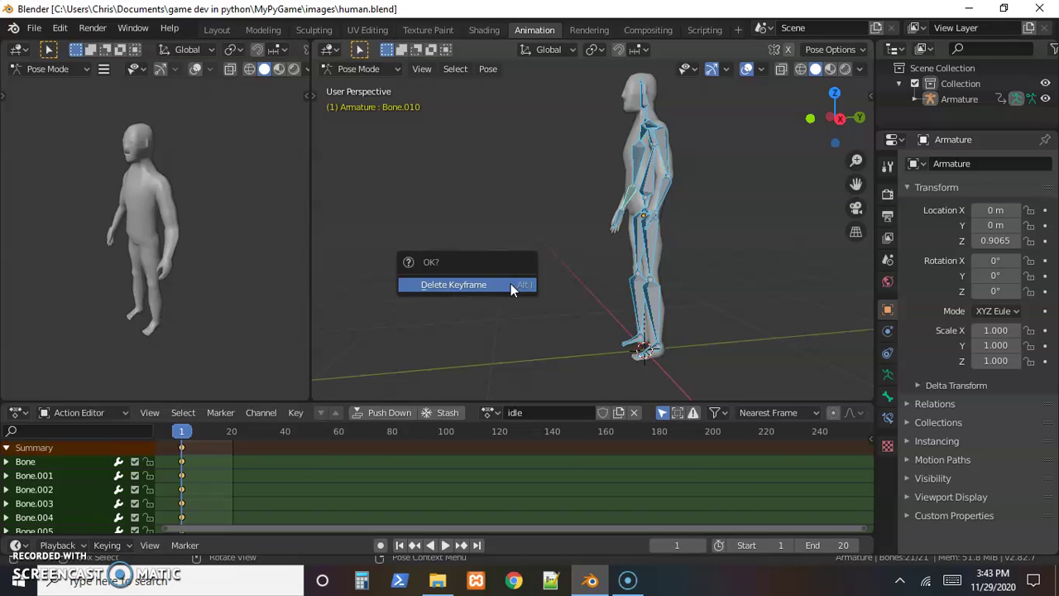
click(465, 287)
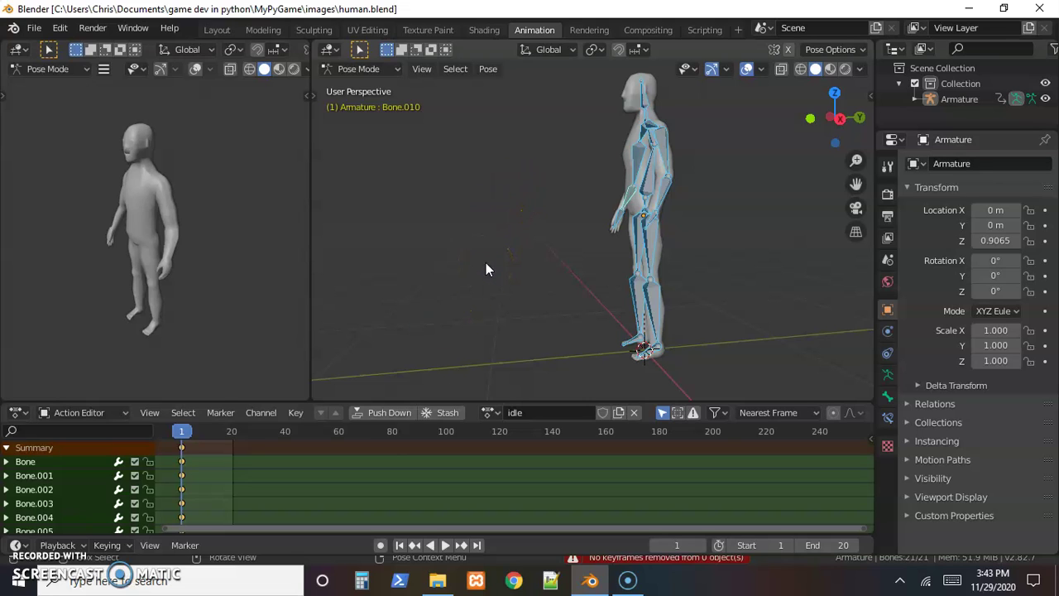
key(alt+i)
click(450, 264)
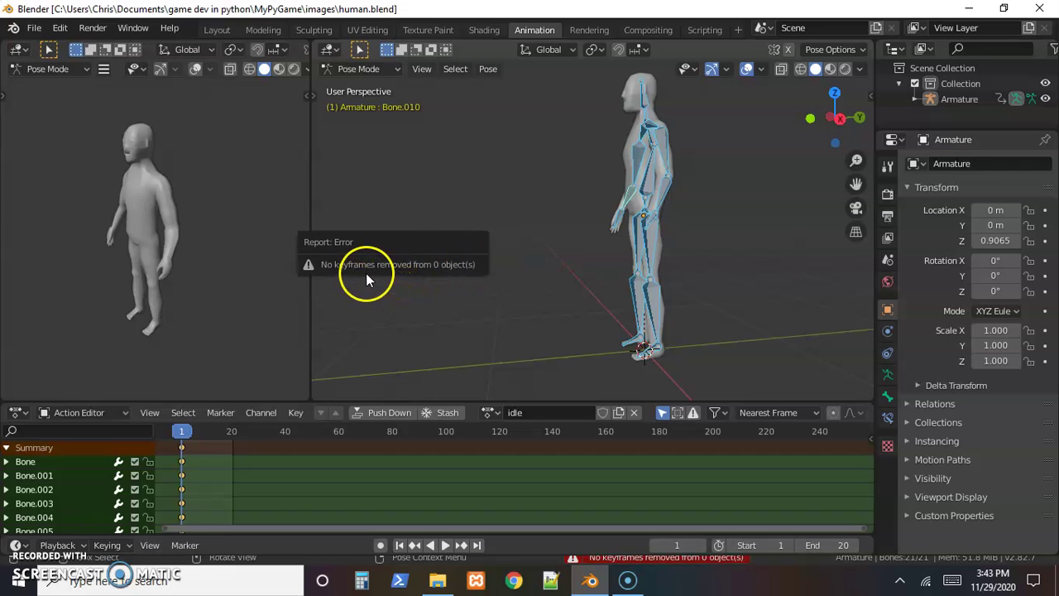
click(371, 329)
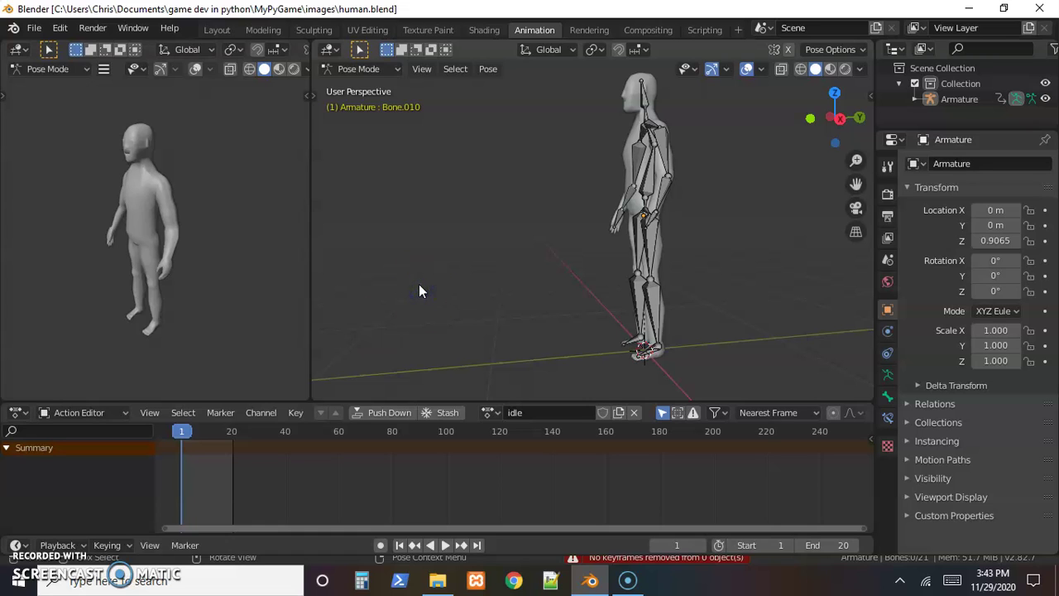
key(a)
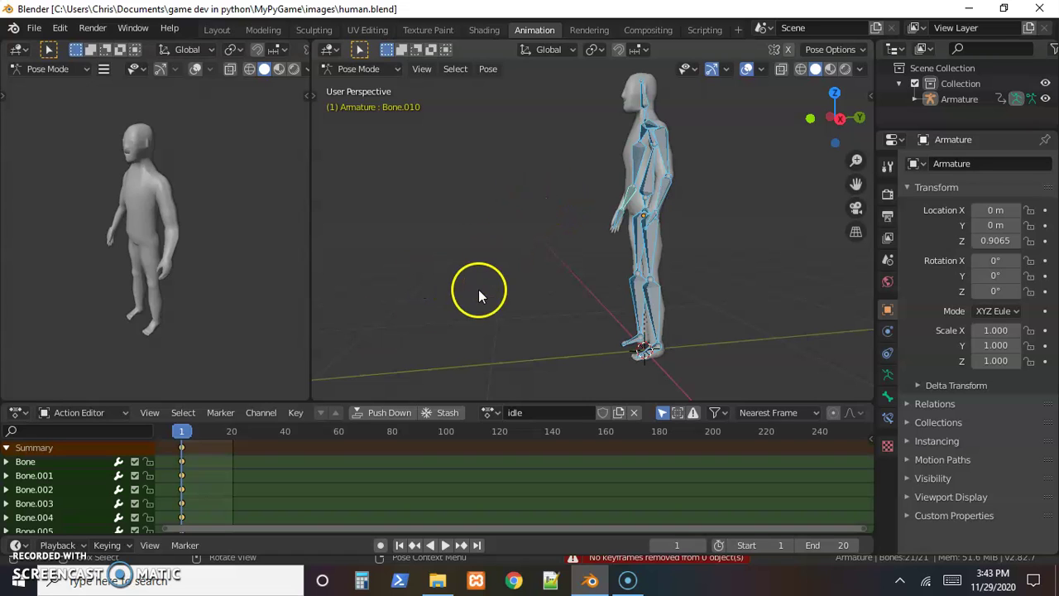
drag(182, 430, 237, 437)
Key Location, Rotation and Scaling for all bones at frame 21
click(217, 444)
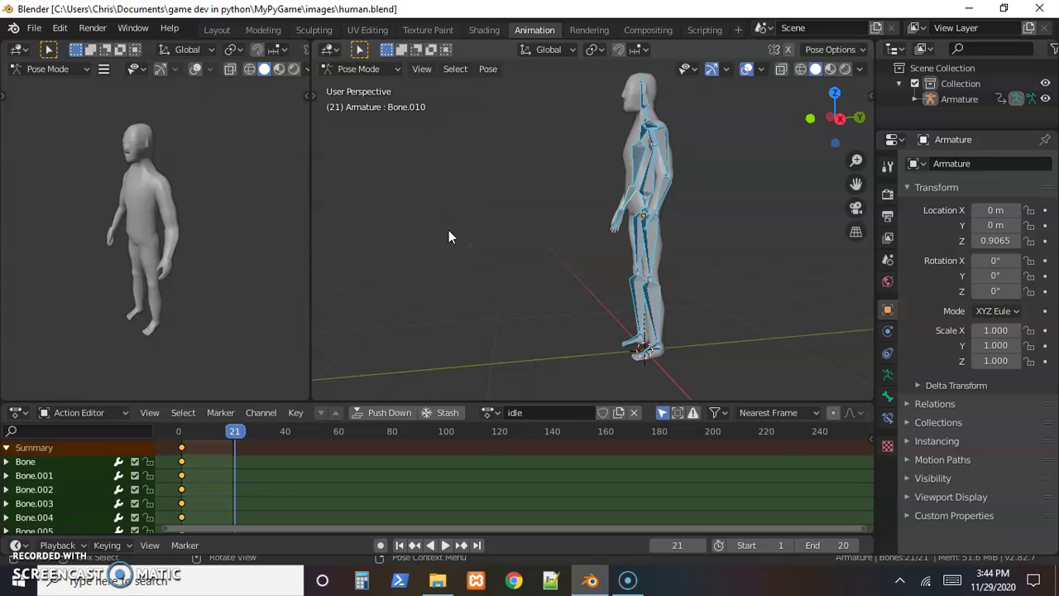
key(i)
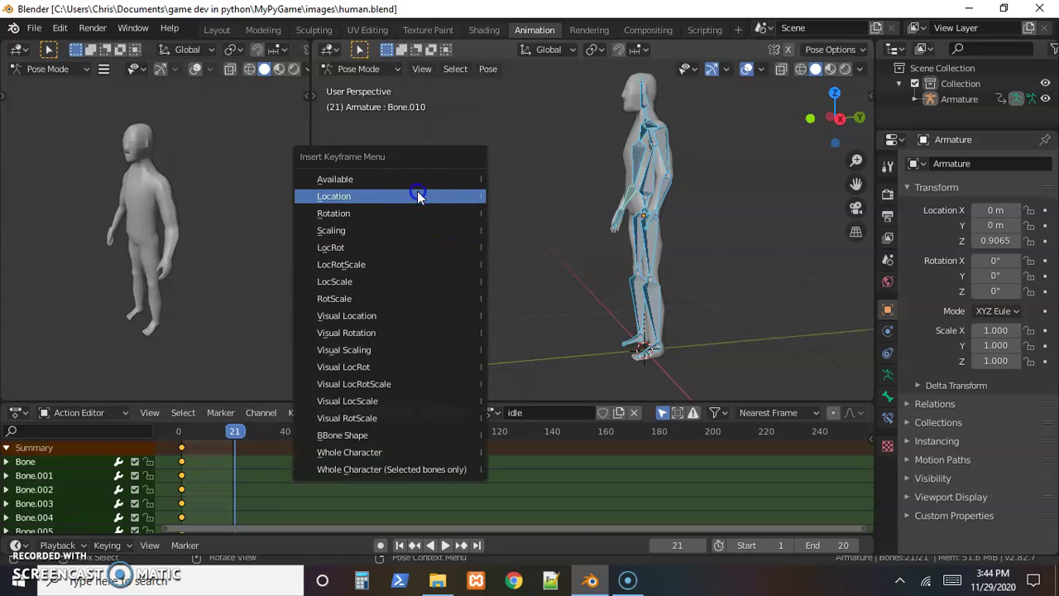
click(417, 193)
key(i)
click(413, 213)
key(i)
click(406, 231)
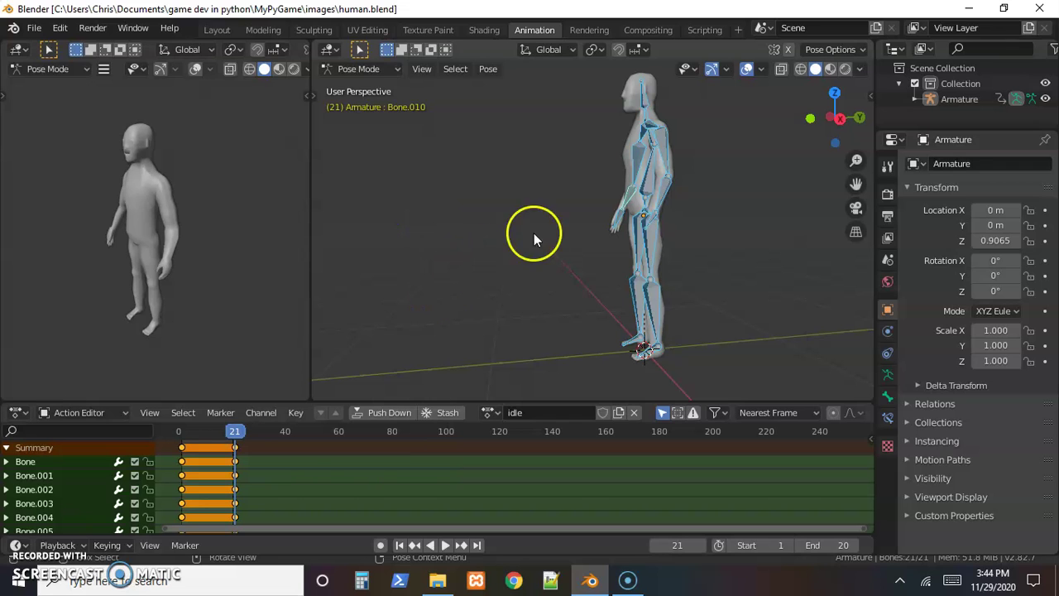
Play back the idle animation and scrub back through the frames
click(235, 431)
key(space)
key(space)
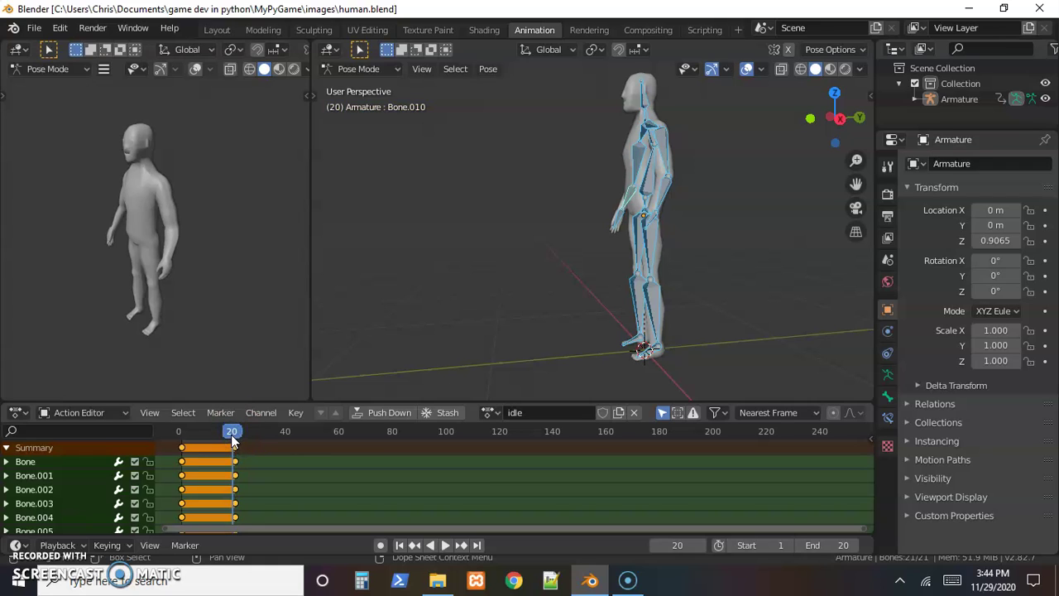
click(233, 436)
drag(230, 438, 207, 437)
Reselect all bones and key Location, Rotation and Scaling at frame 10
click(454, 218)
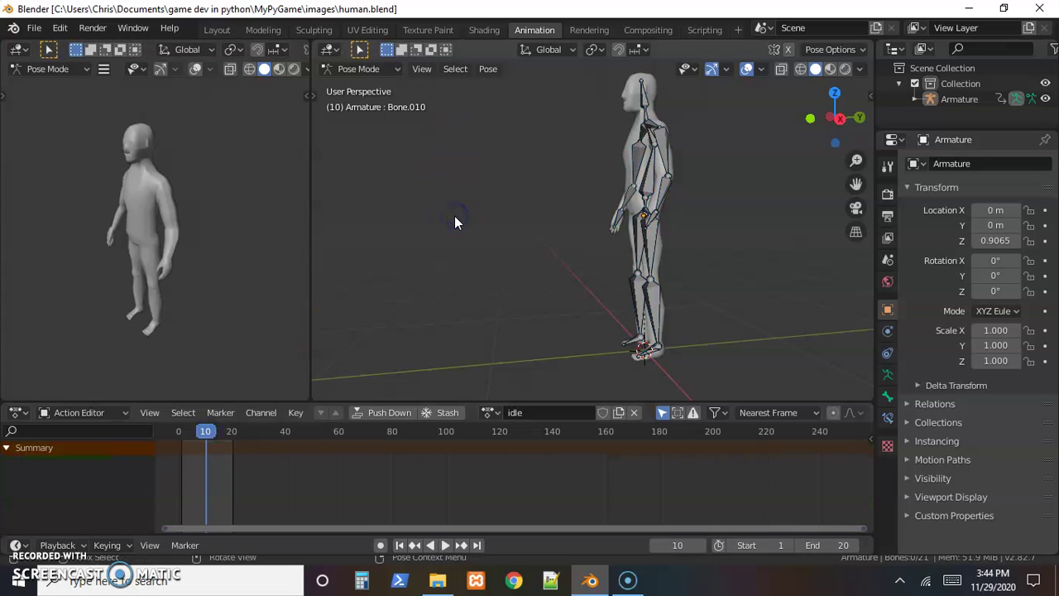
key(a)
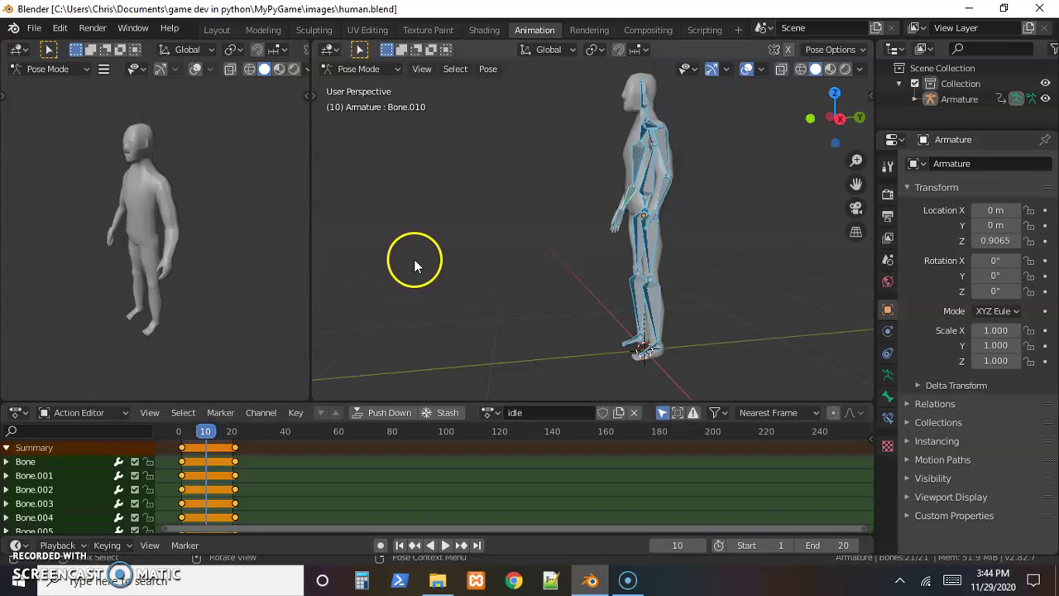
key(i)
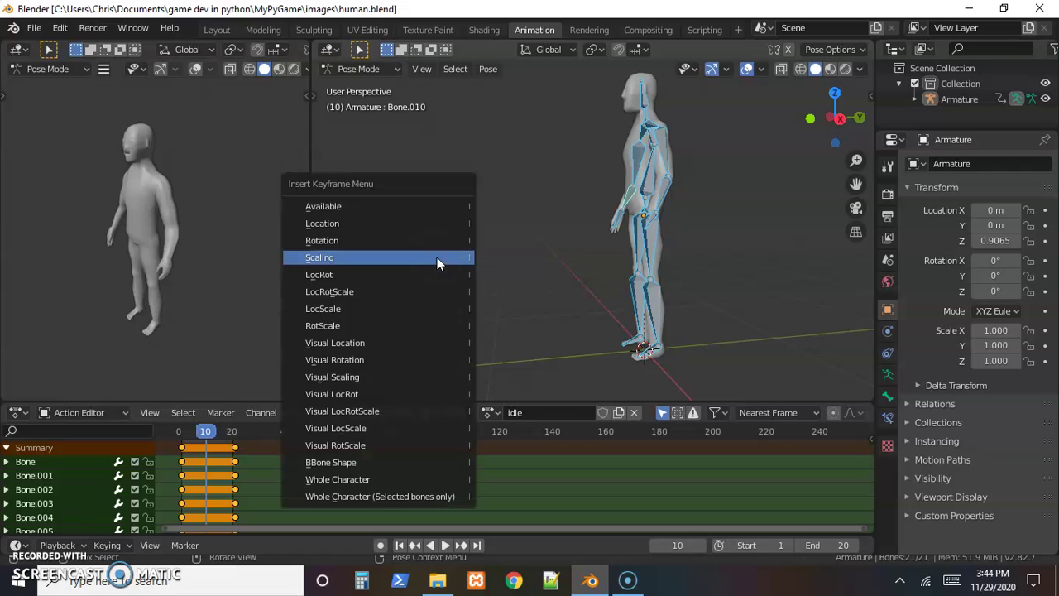
click(414, 223)
key(i)
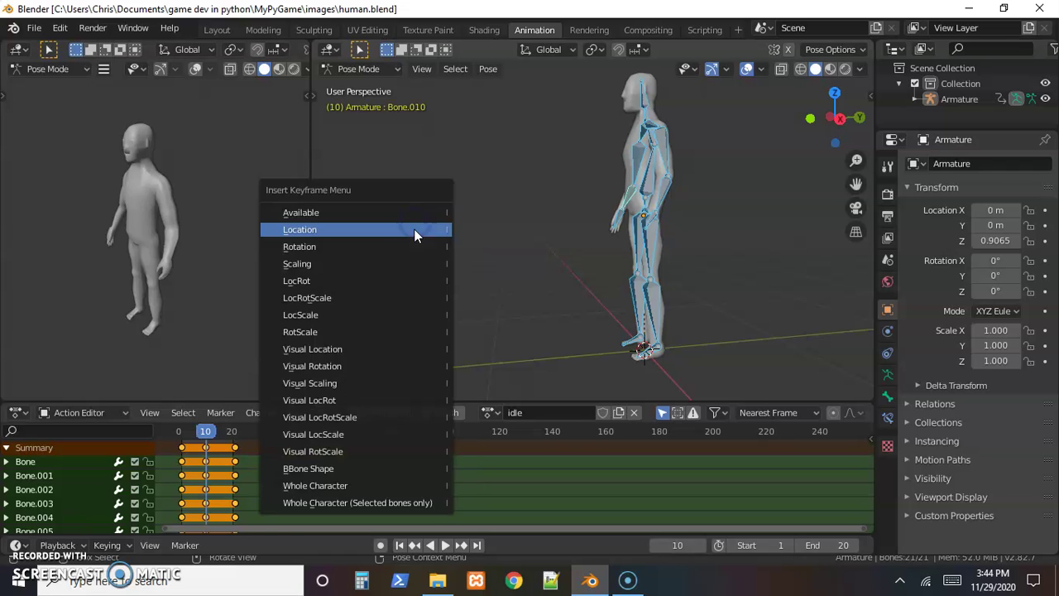
click(407, 244)
key(i)
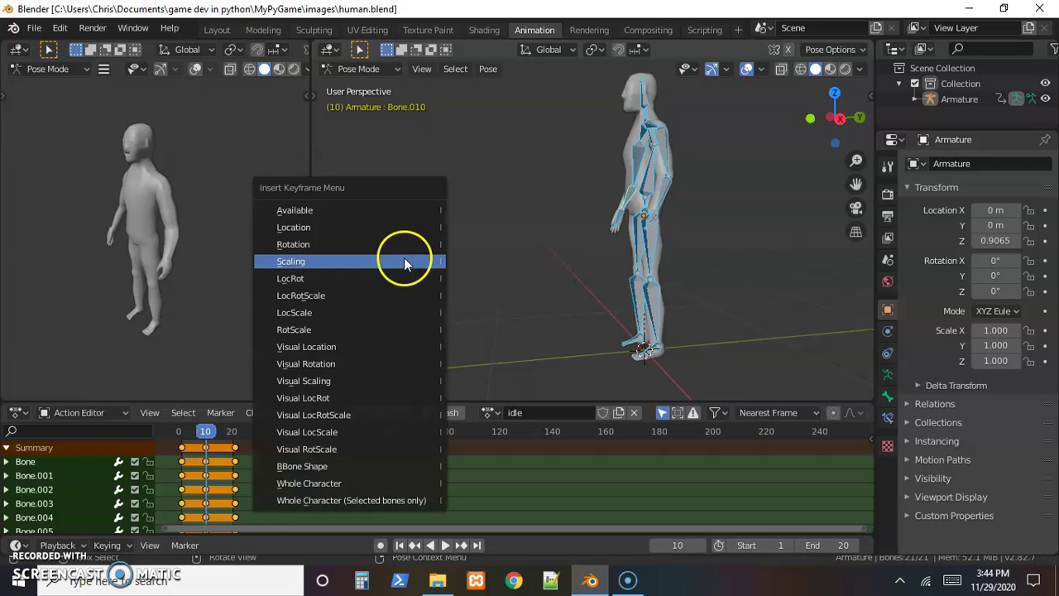
click(405, 262)
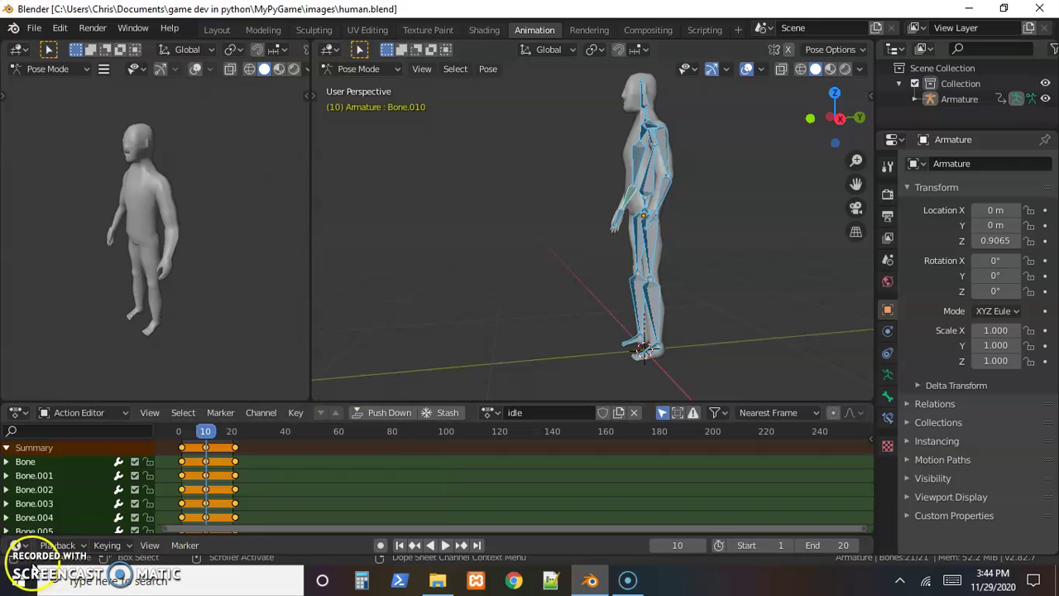
scroll(585, 283, up, 3)
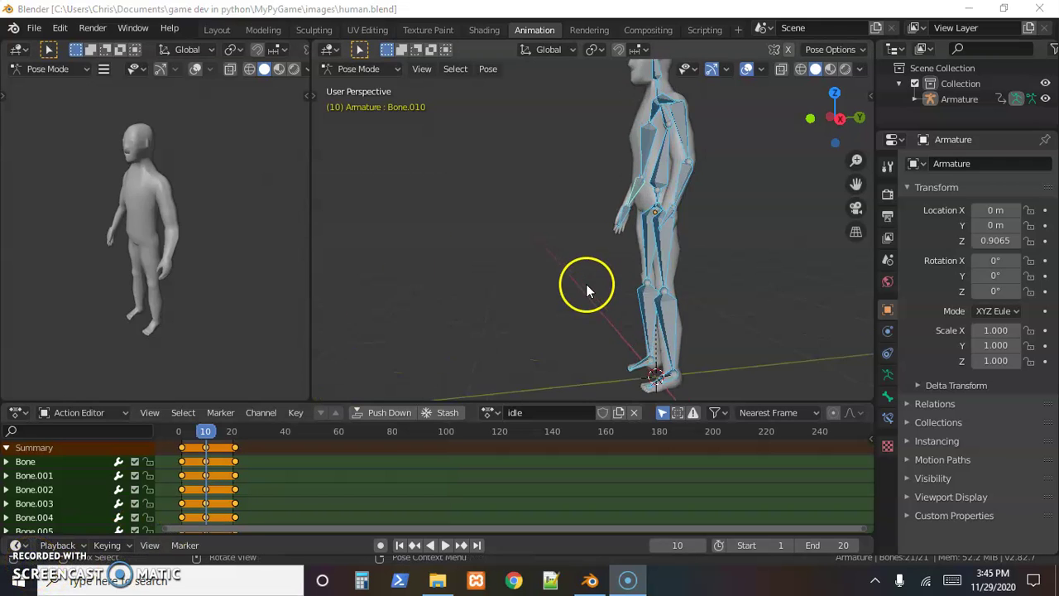
At frame 6, select spine bone Bone.001 and tilt it with two rotations
middle_drag(595, 244, 607, 355)
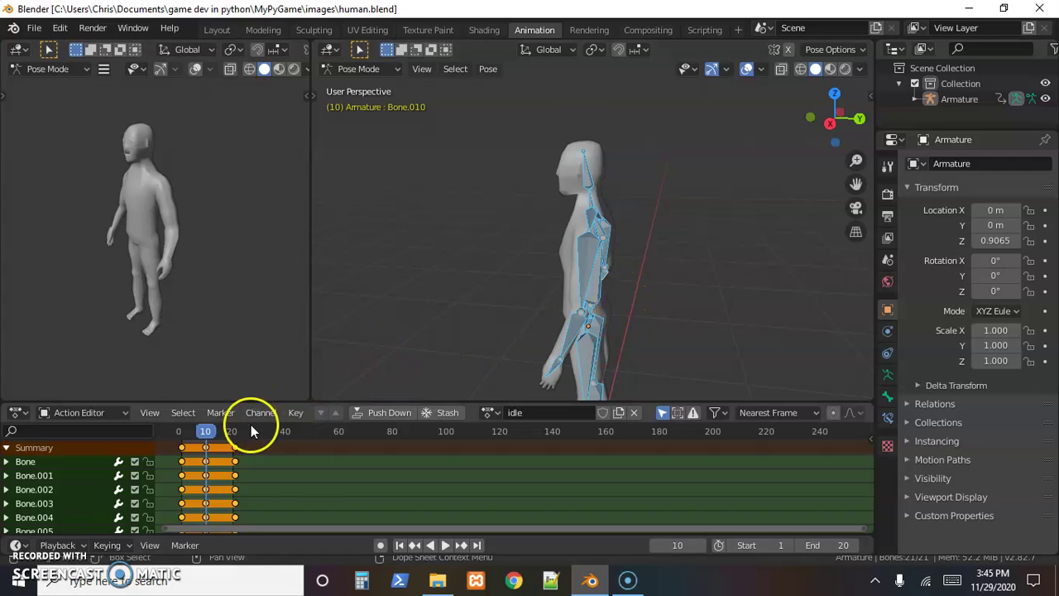
mouse_move(206, 435)
mouse_down()
mouse_move(192, 436)
mouse_move(196, 449)
mouse_up()
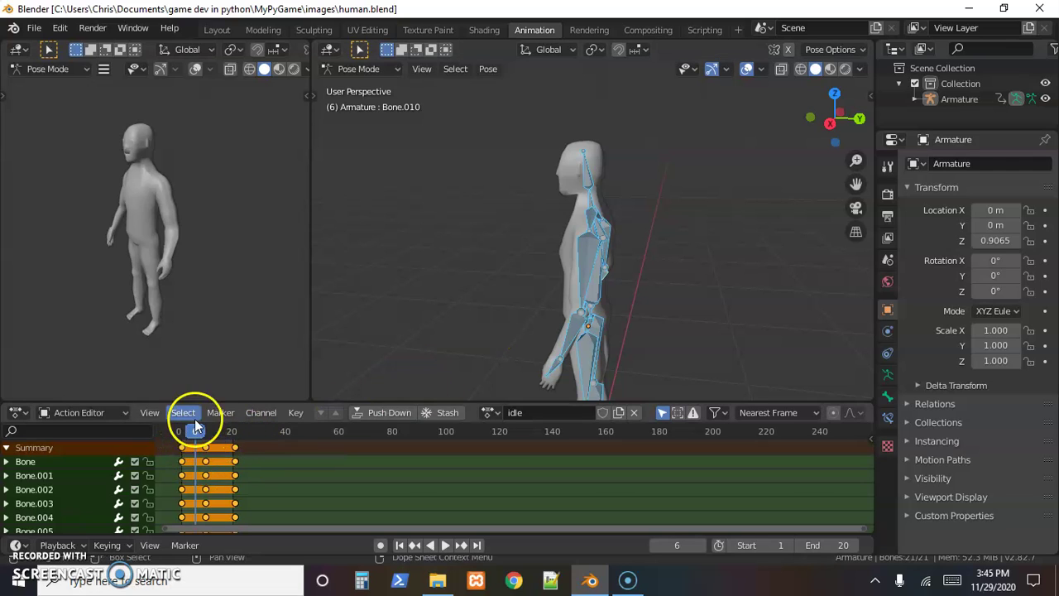
click(663, 219)
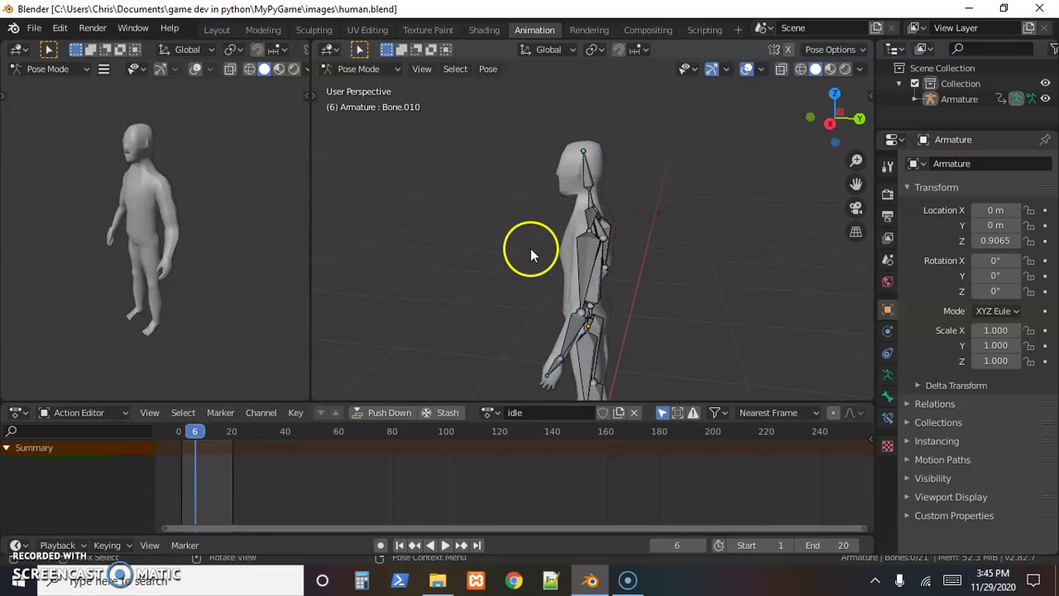
click(589, 208)
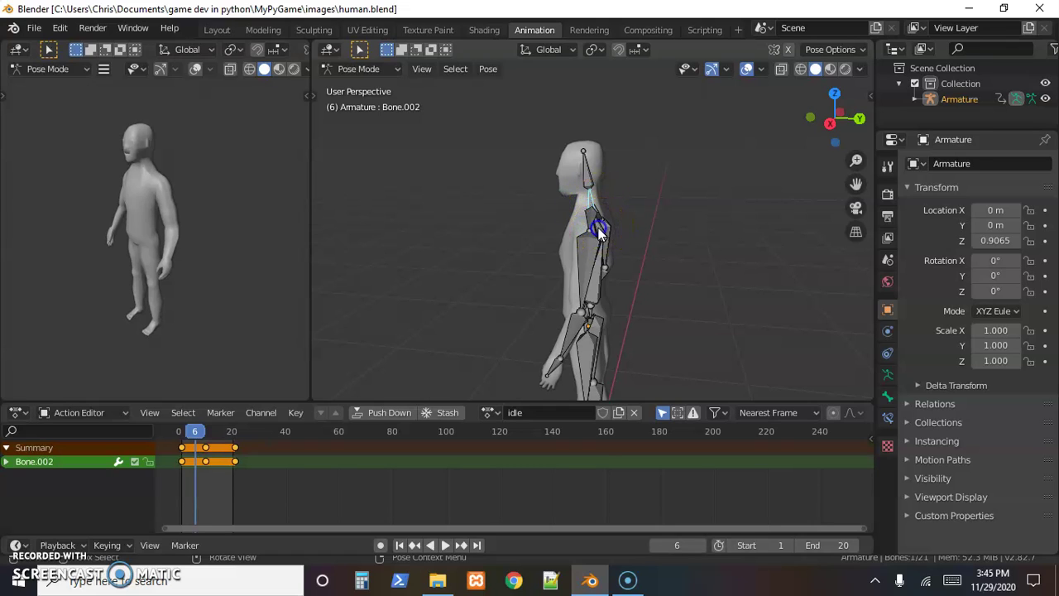
click(598, 228)
middle_drag(598, 228, 623, 203)
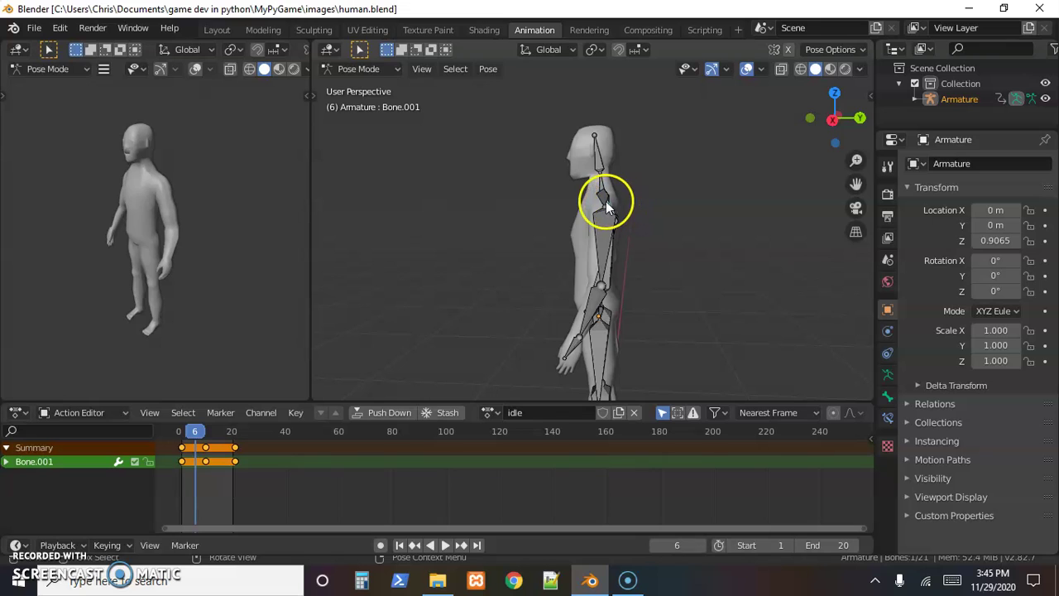
key(r)
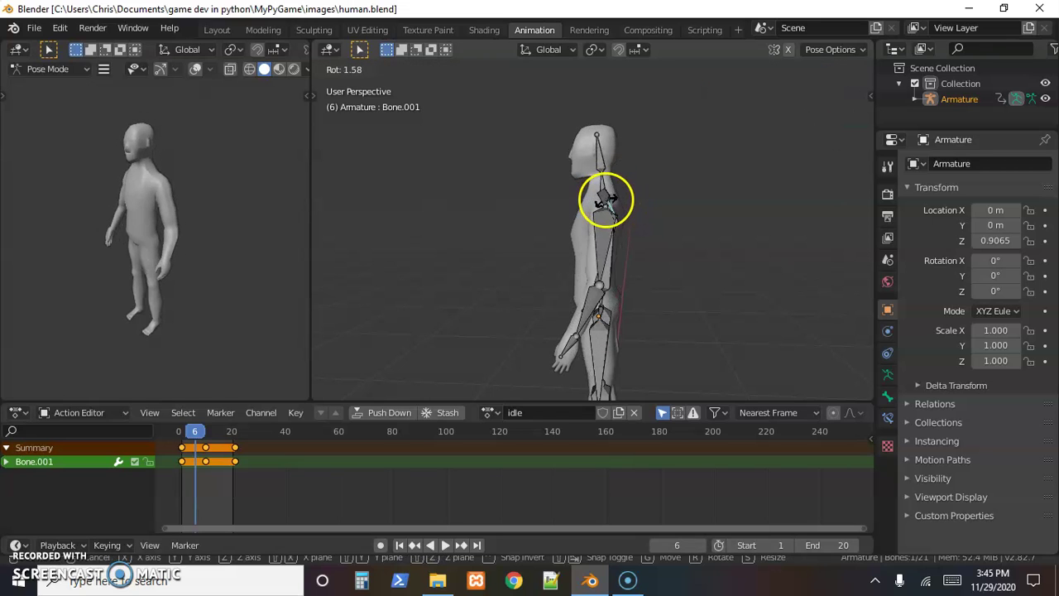
click(606, 198)
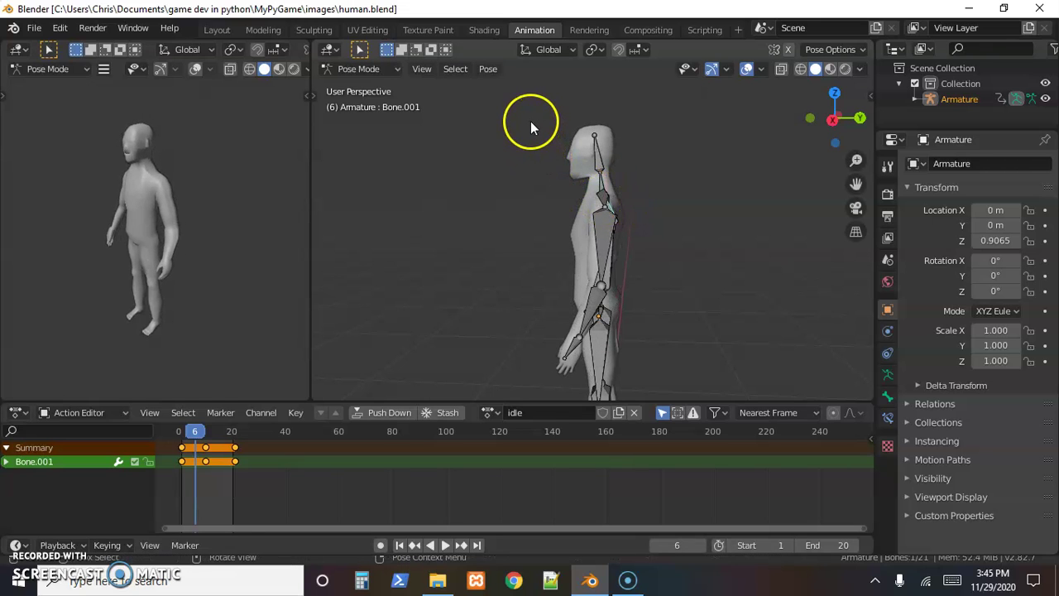
key(r)
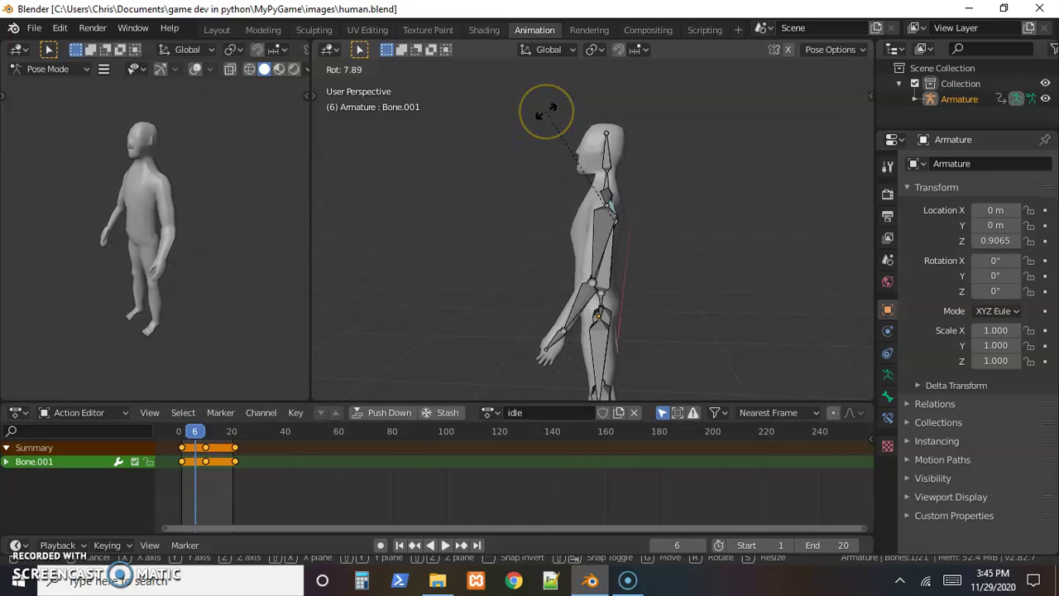
click(546, 111)
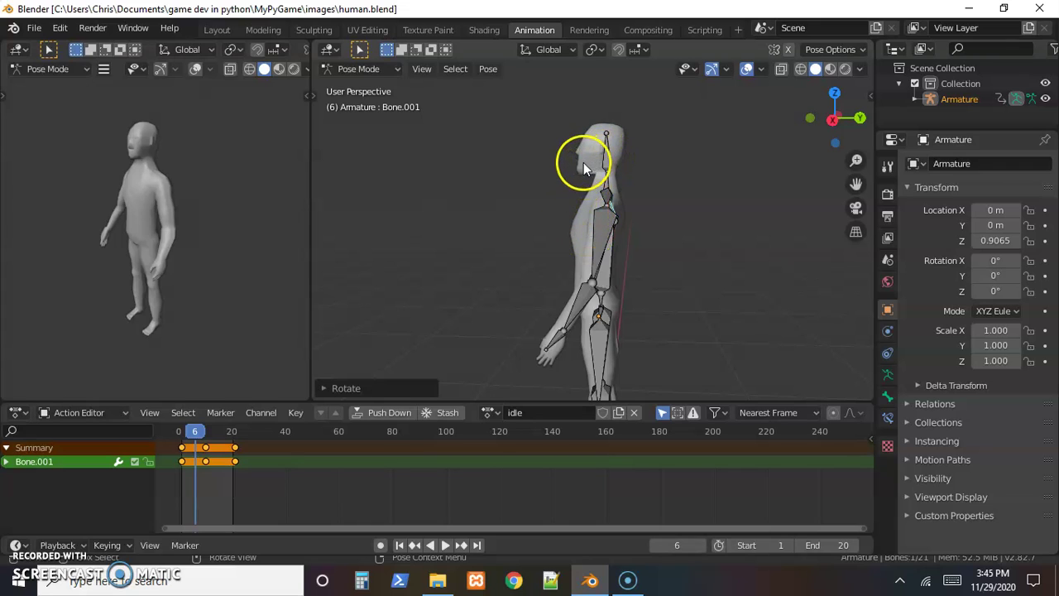
Rotate upper arm Bone.005 and forearm Bone.006, then select the other upper arm Bone.009
click(584, 303)
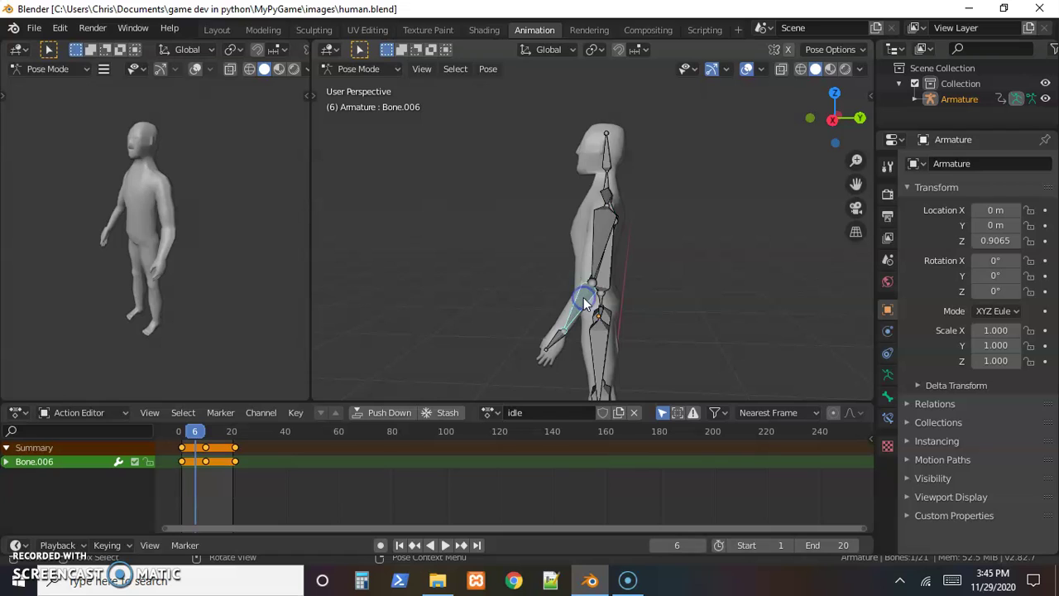
click(601, 246)
key(r)
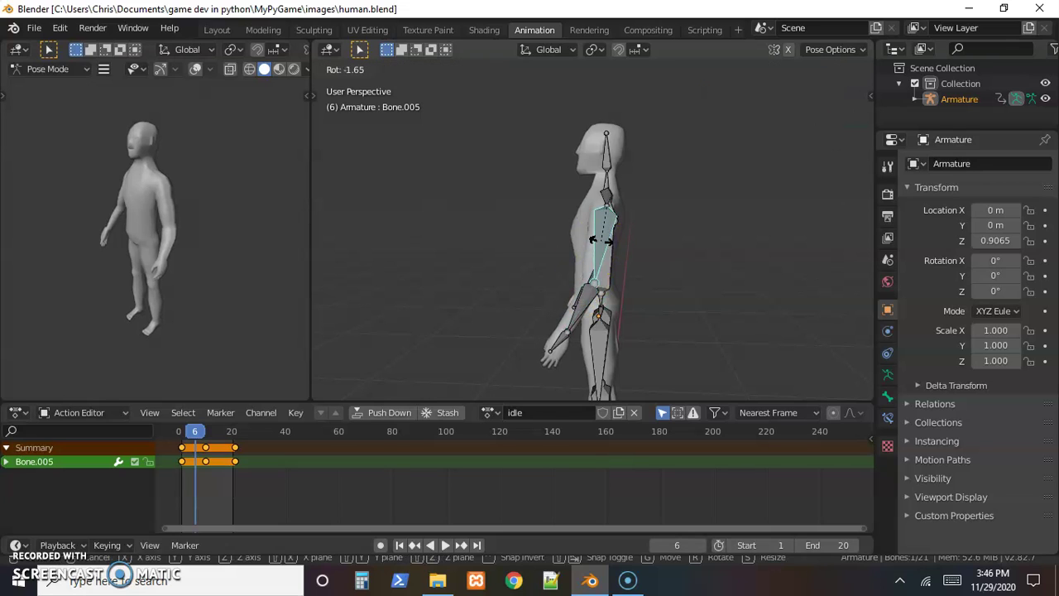
click(602, 246)
click(585, 303)
key(r)
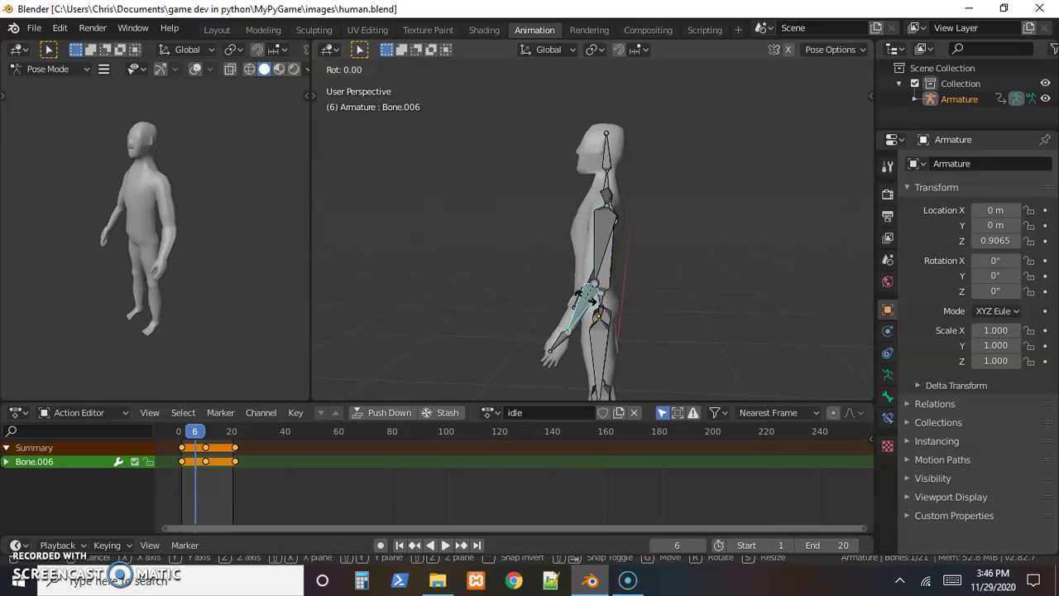
click(537, 298)
middle_drag(538, 299, 603, 216)
click(636, 233)
Rotate the upper arm Bone.009 and forearm Bone.010 about the global X axis
key(r)
key(x)
click(619, 263)
click(614, 261)
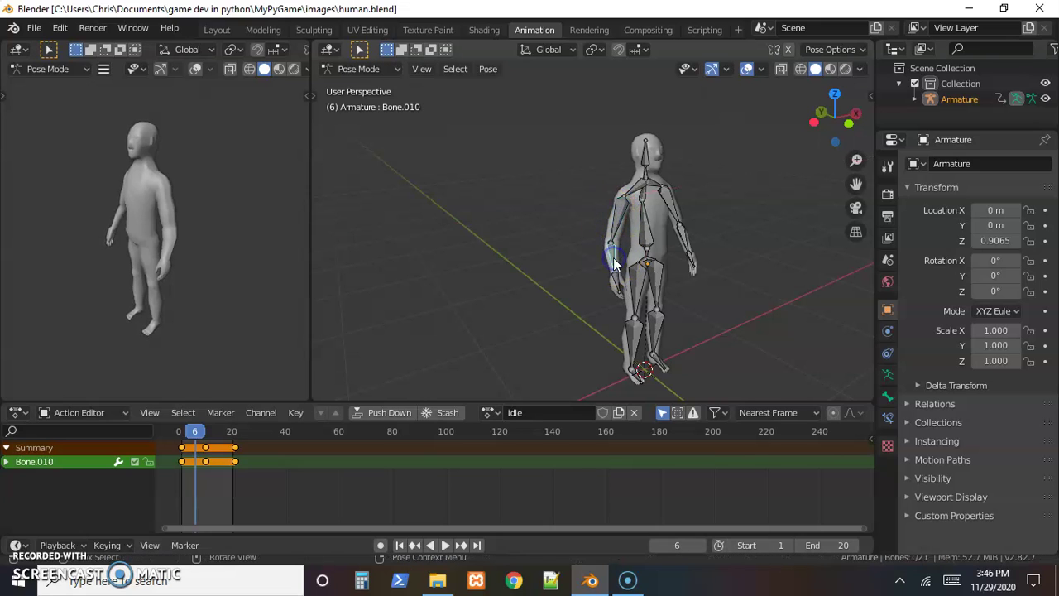
key(r)
key(x)
click(609, 258)
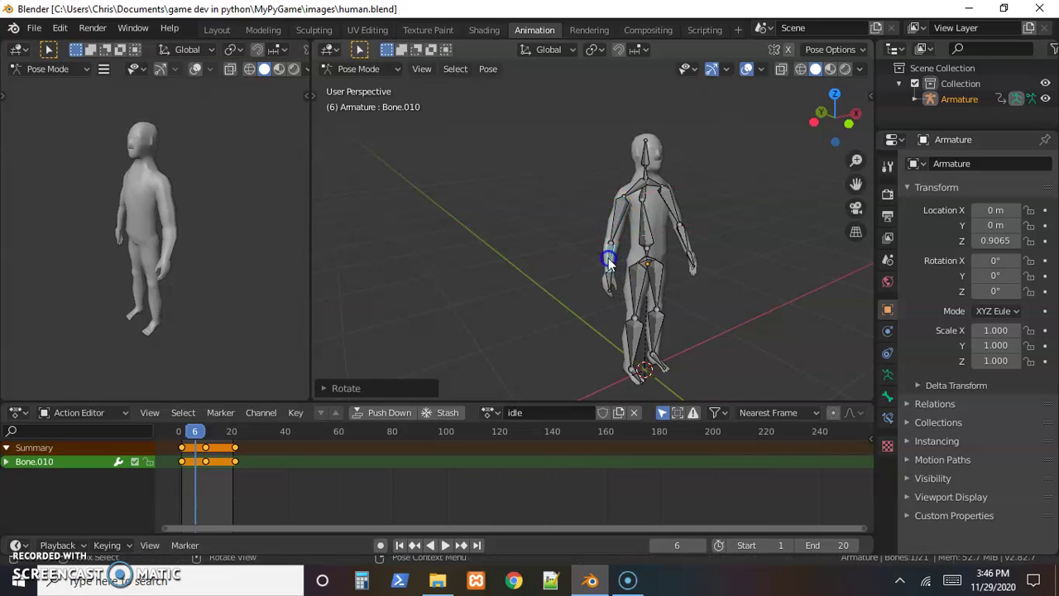
Compare the pose against frame 1, then return to frame 6 in a side view
middle_drag(712, 293, 510, 347)
click(399, 545)
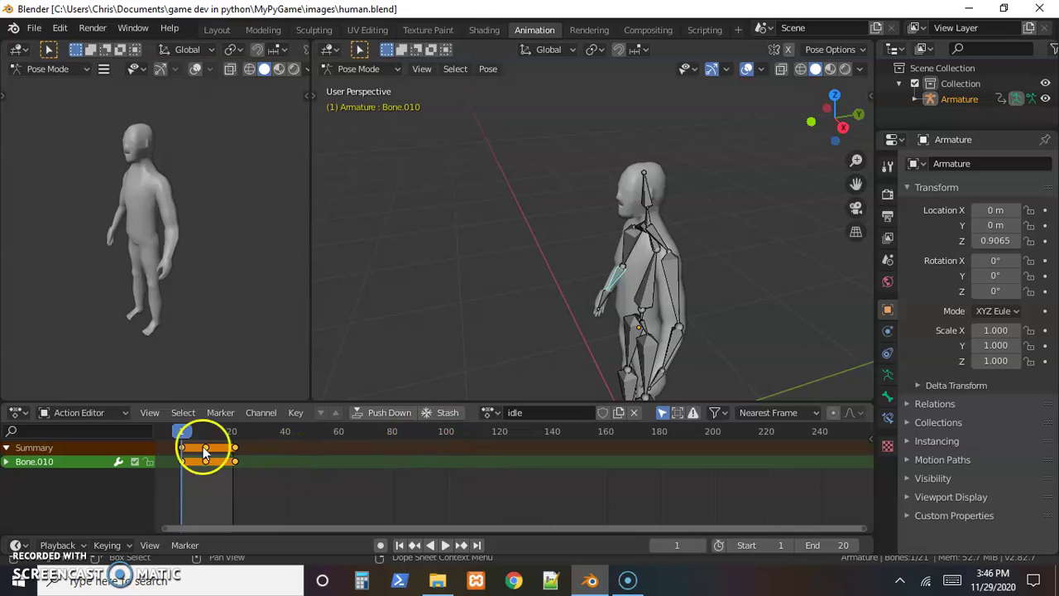
click(182, 432)
key(space)
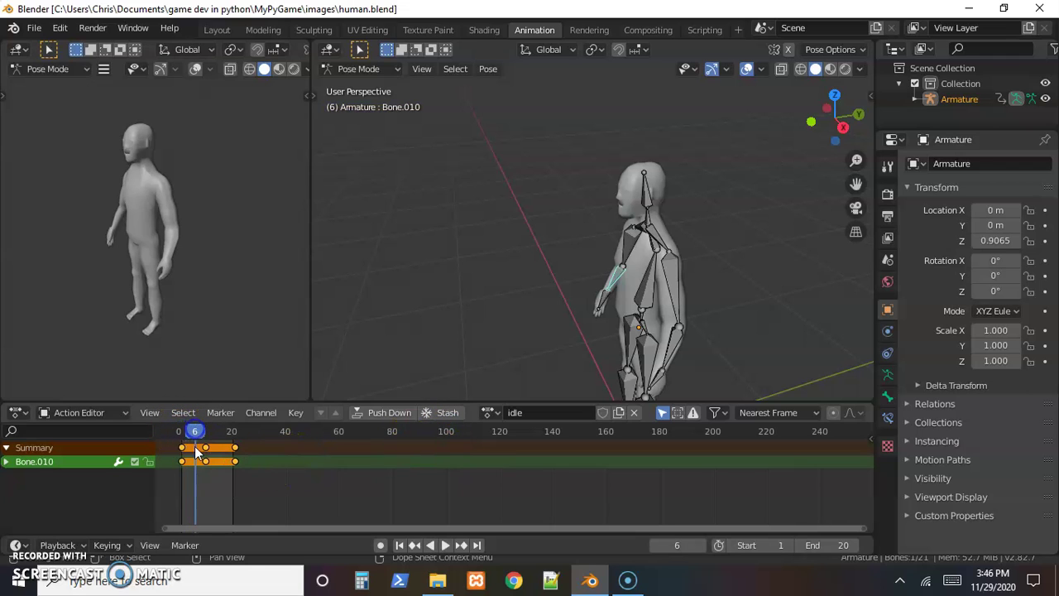
click(659, 219)
middle_drag(670, 234, 573, 222)
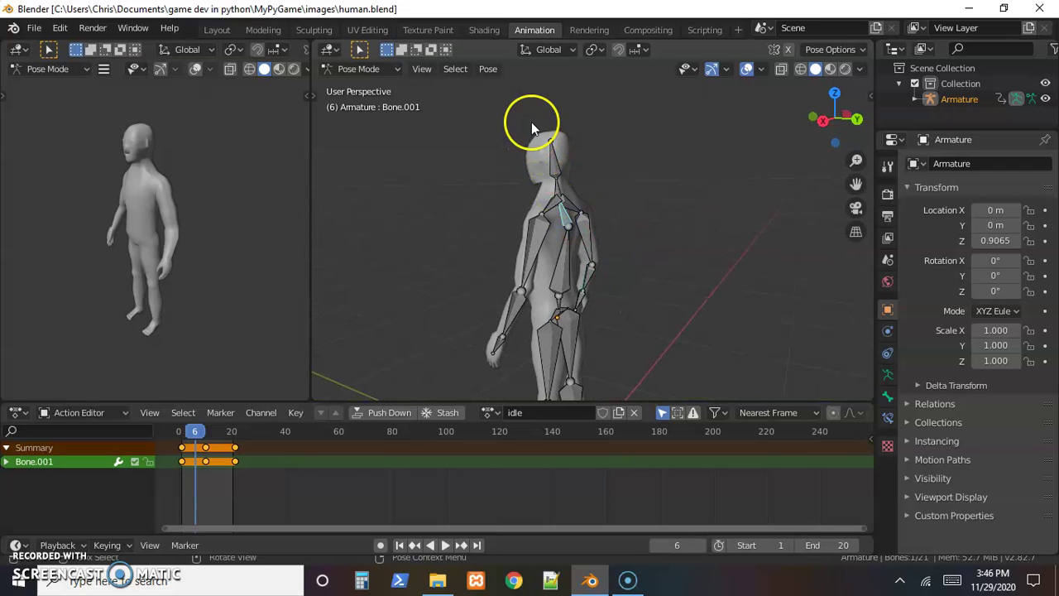
Lean the spine bone Bone.001 with two successive rotations
key(r)
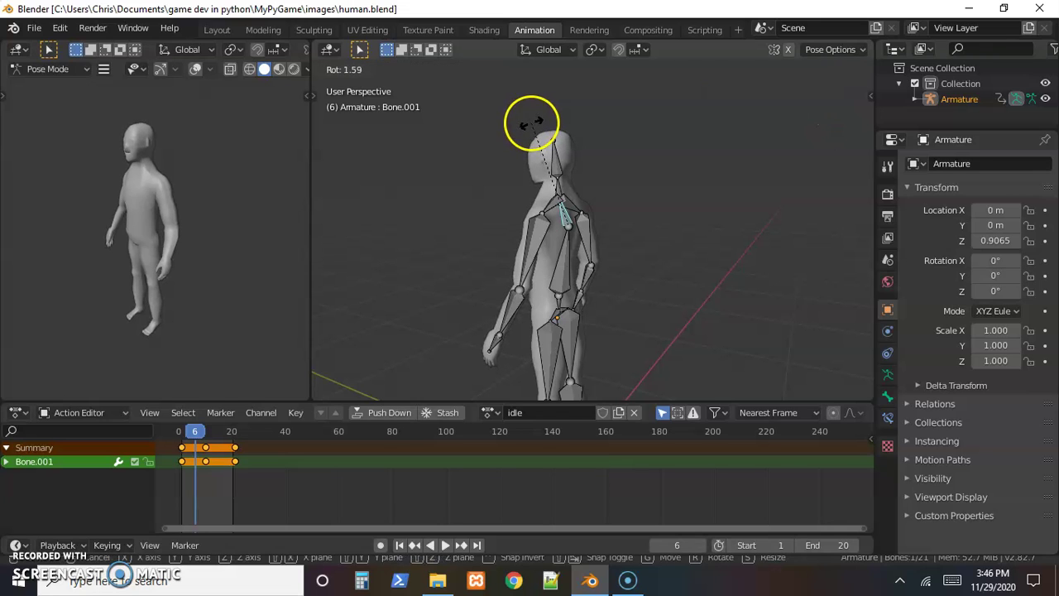
click(532, 123)
middle_drag(532, 123, 584, 120)
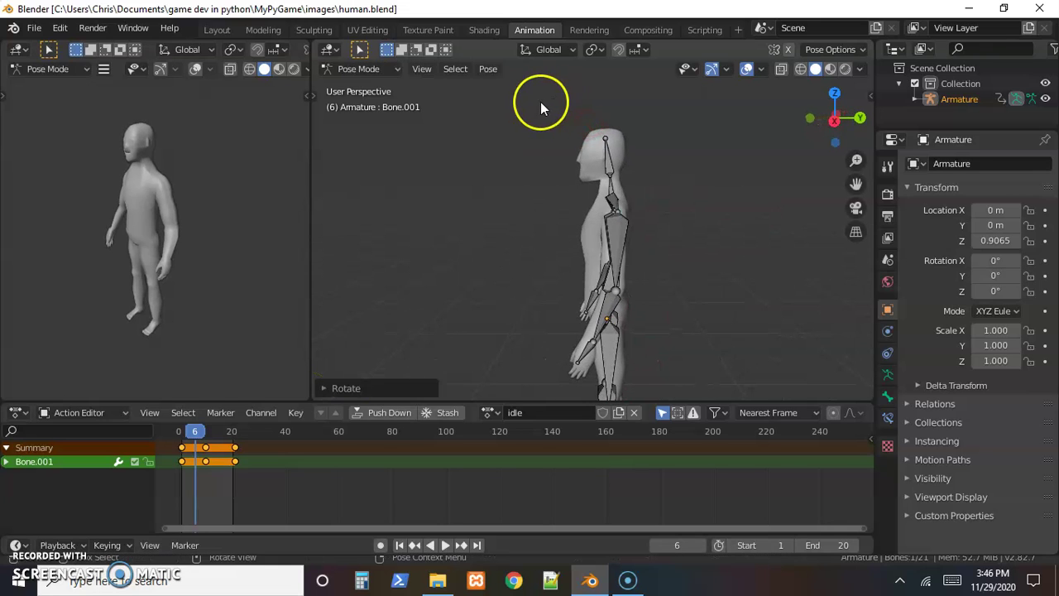
key(r)
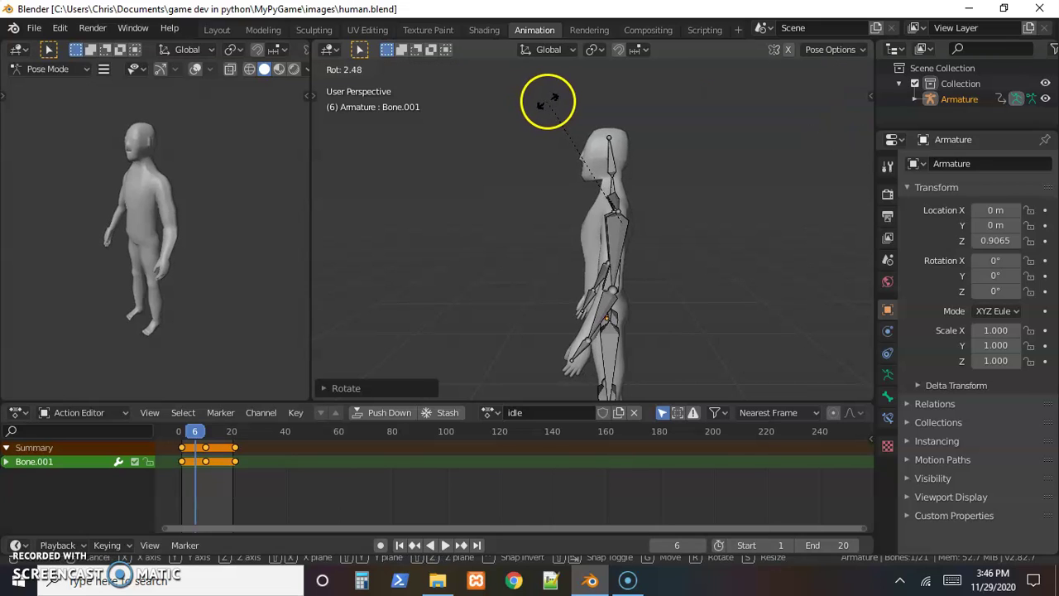
click(549, 101)
Rotate the upper arm Bone.005 and forearm Bone.006
click(617, 247)
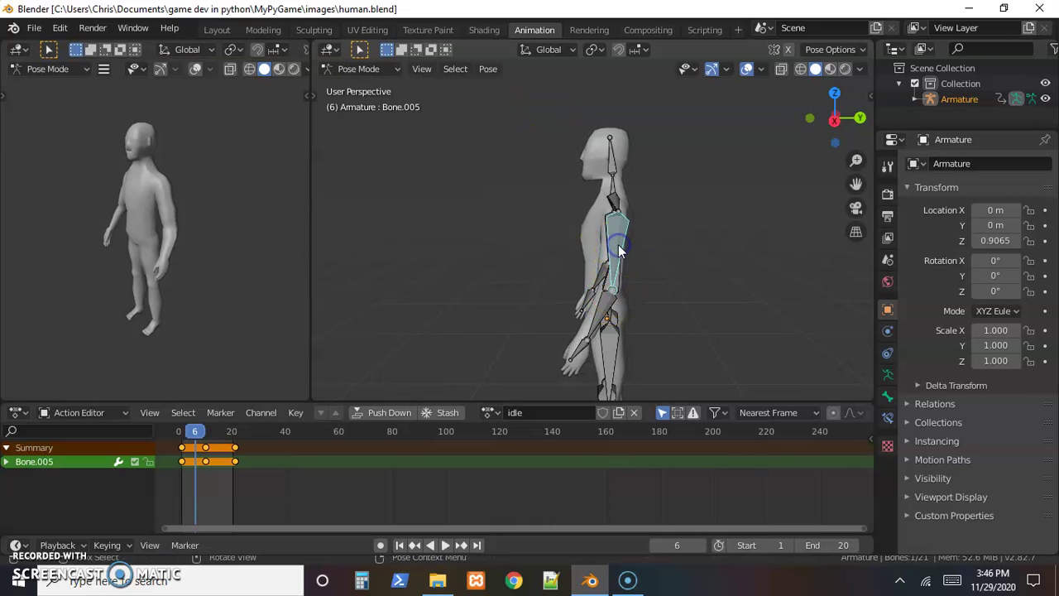
key(r)
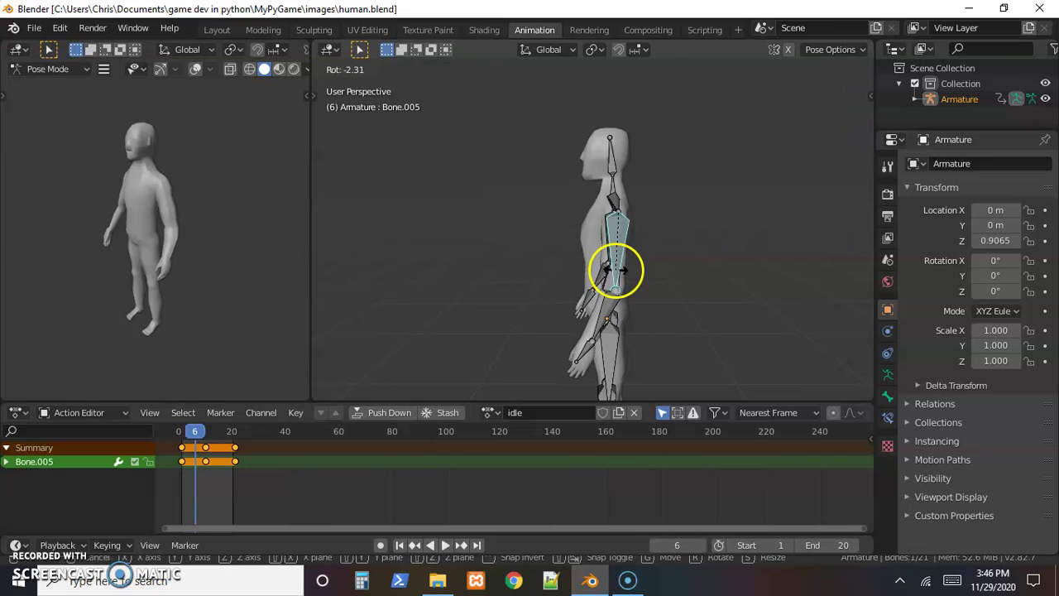
click(616, 306)
click(611, 308)
key(r)
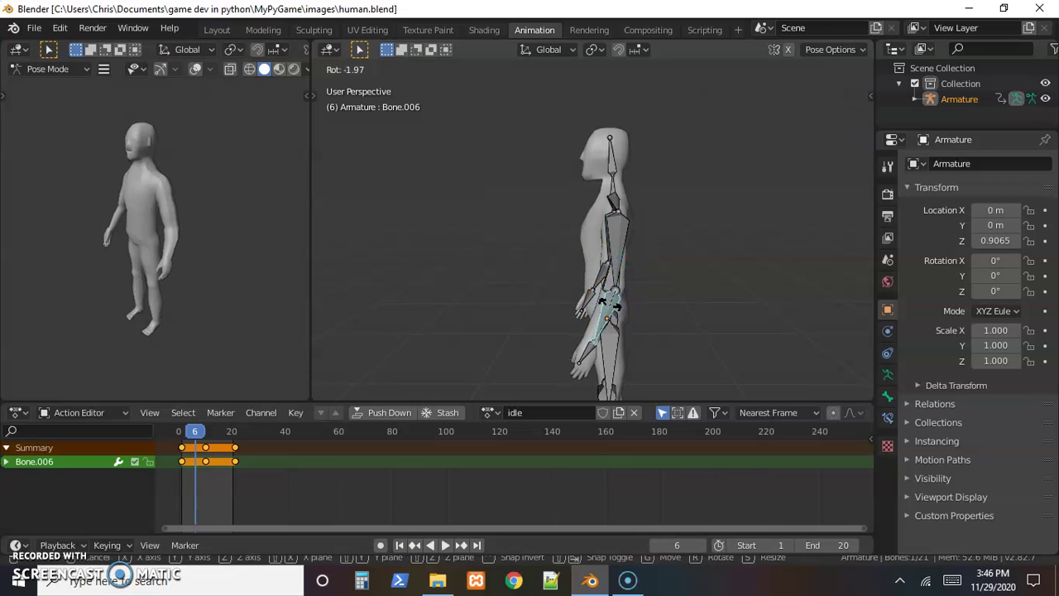
click(545, 312)
Re-rotate Bone.009 and Bone.010 about the global X axis from a three-quarter view
middle_drag(544, 312, 624, 258)
click(624, 240)
key(r)
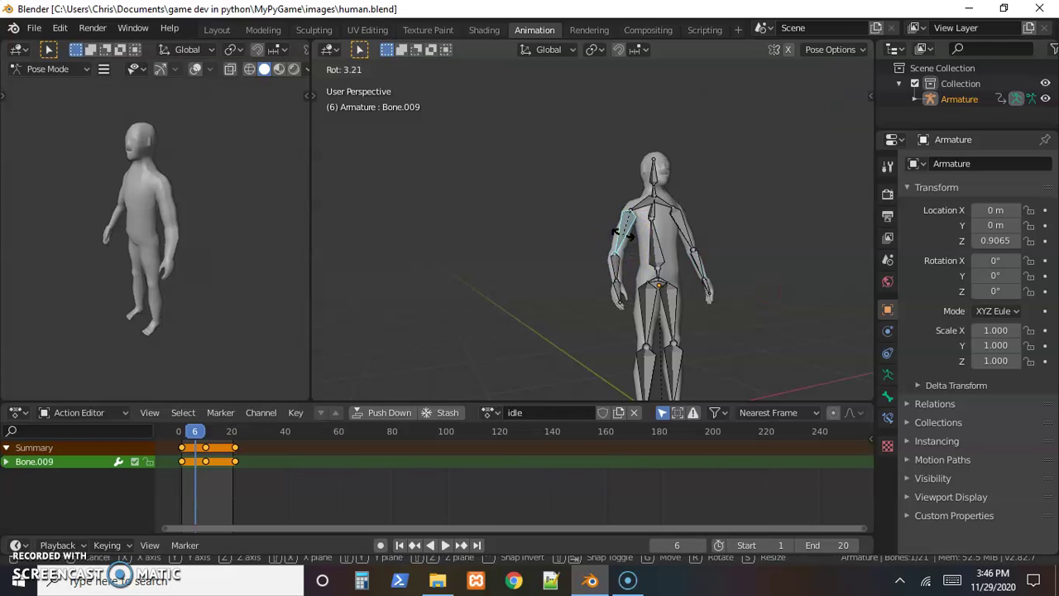
key(x)
click(622, 260)
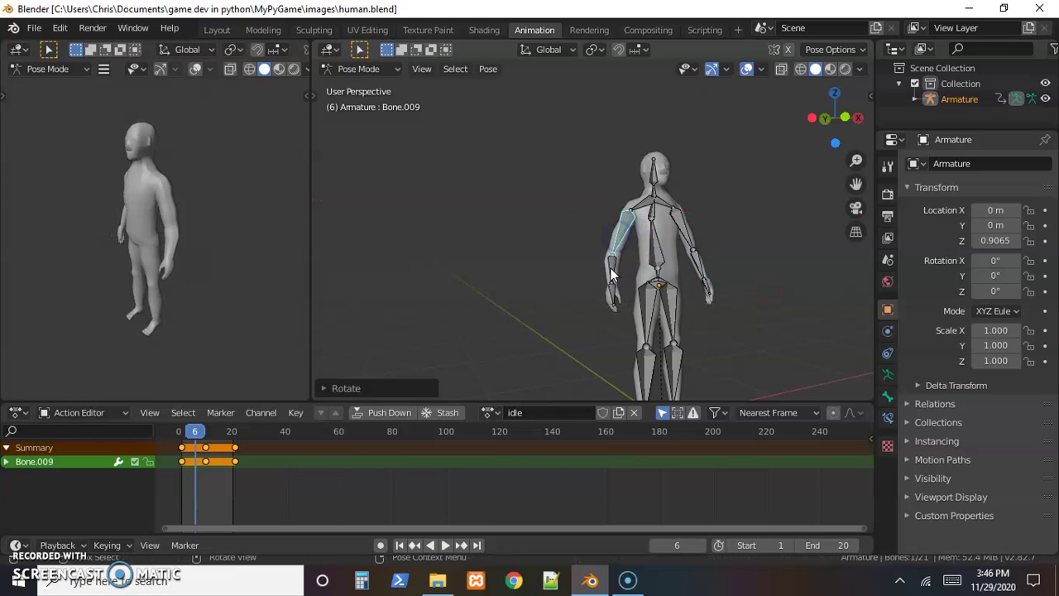
click(610, 275)
key(r)
key(x)
click(611, 281)
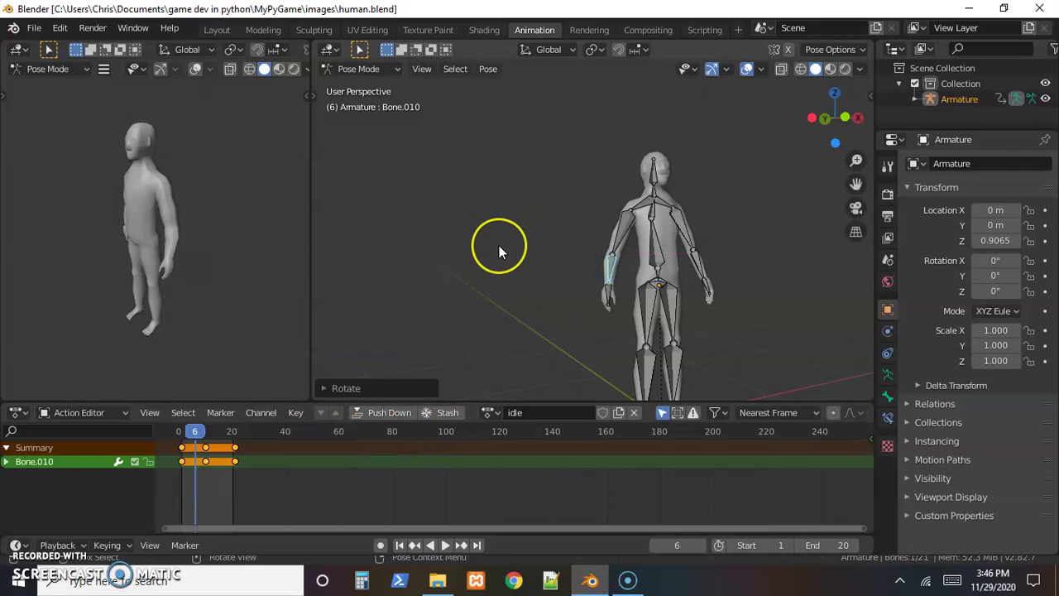
Key Location, Rotation and Scaling for all bones at frame 6
key(a)
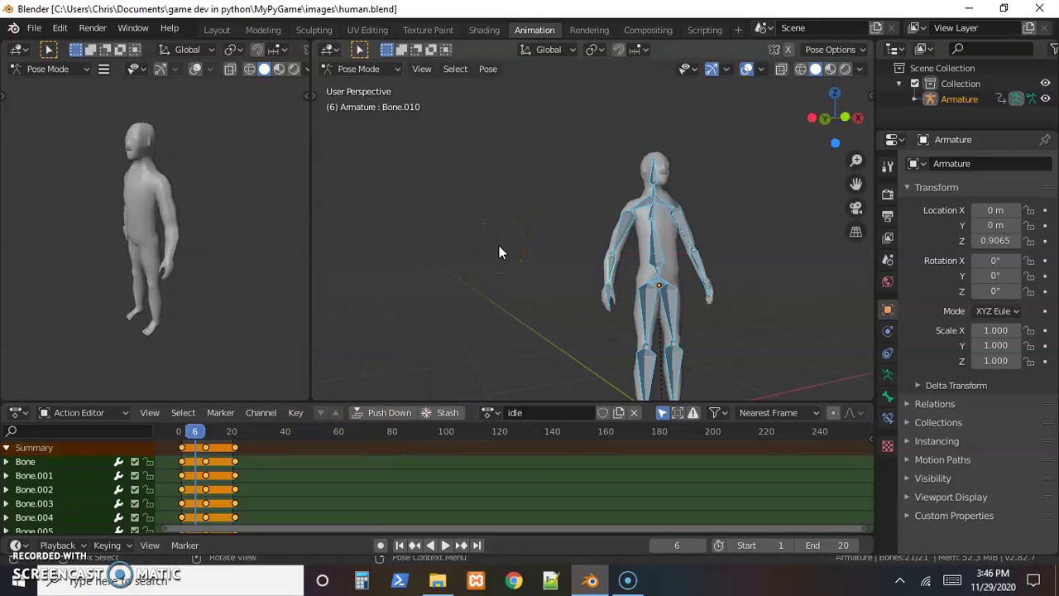
key(i)
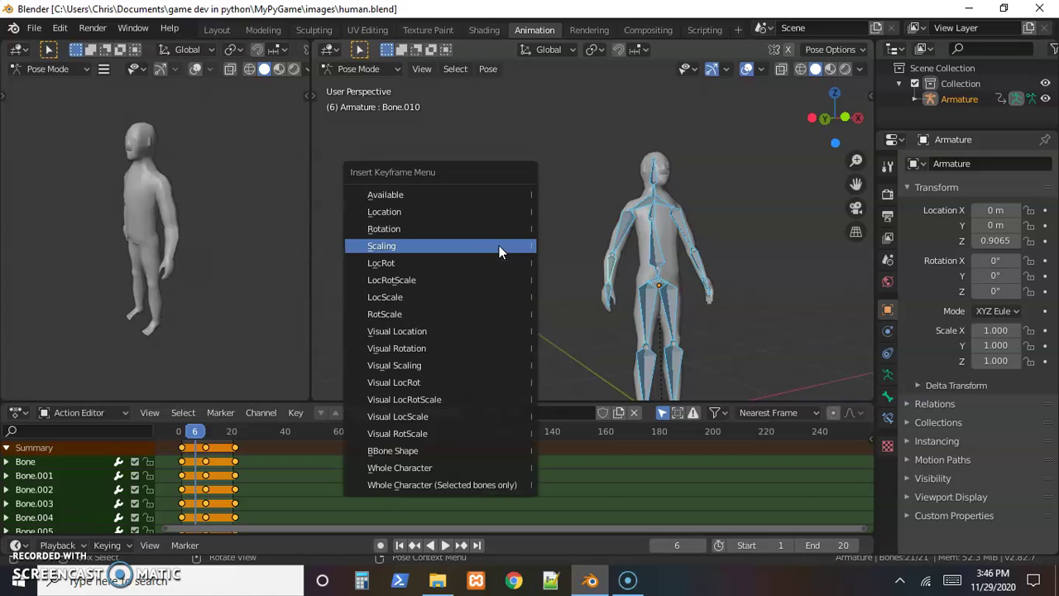
click(434, 212)
key(i)
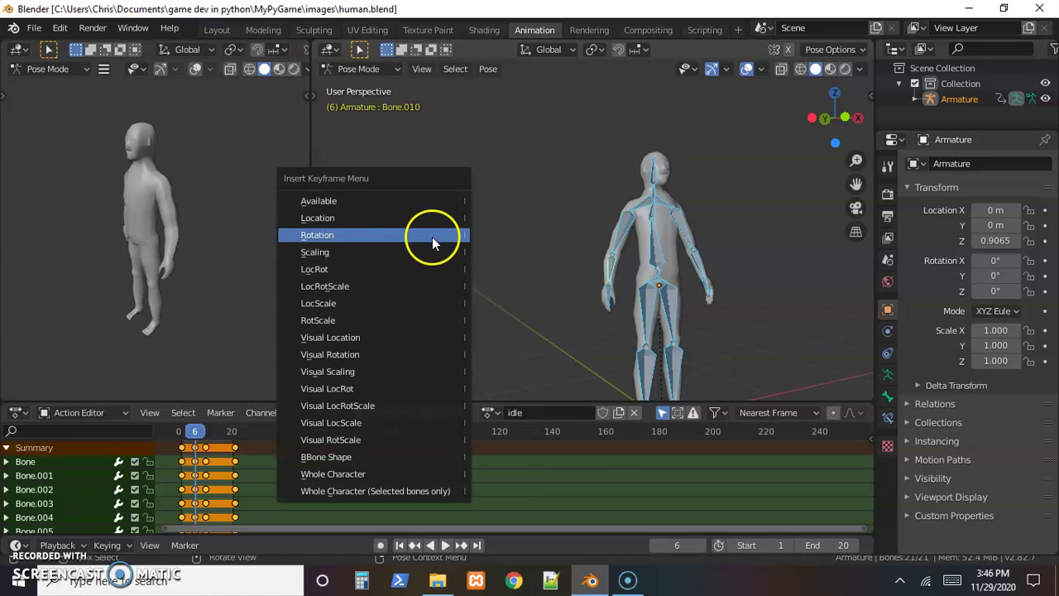
click(430, 238)
key(i)
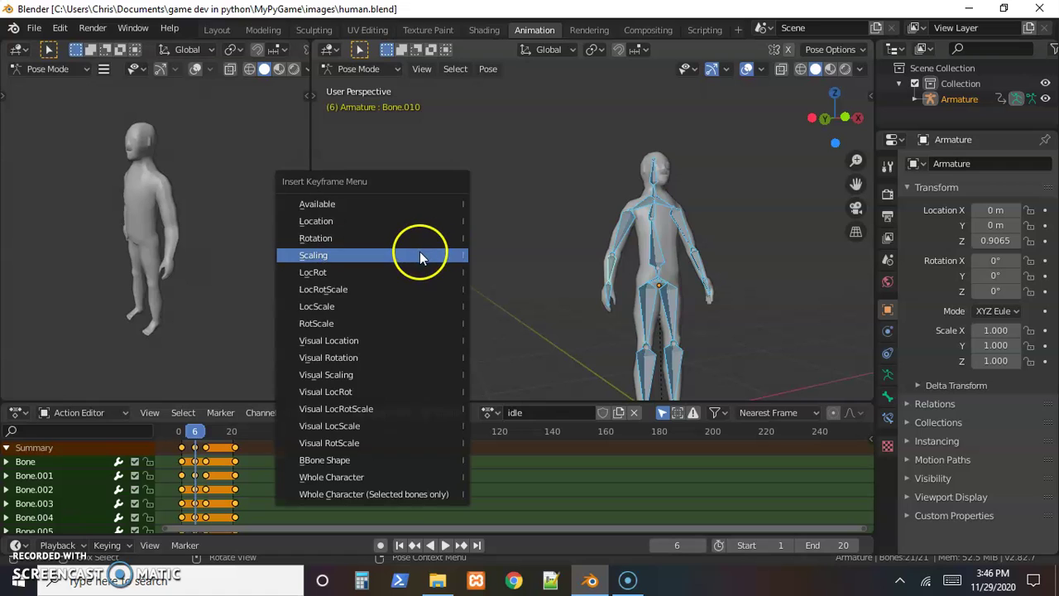
click(419, 251)
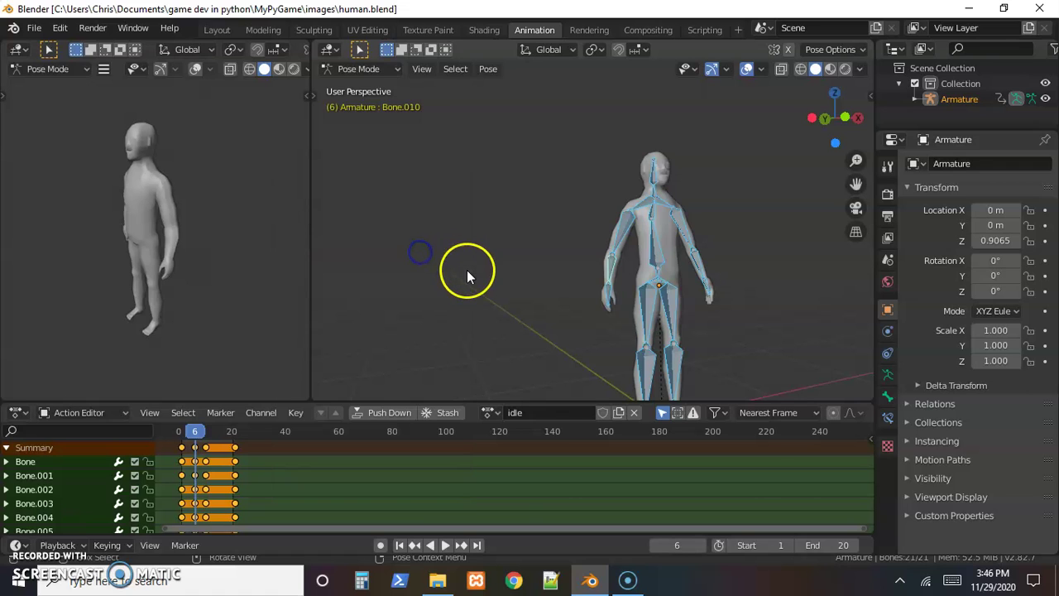
Play the idle animation from frame 1, viewing it from the side and front
click(399, 545)
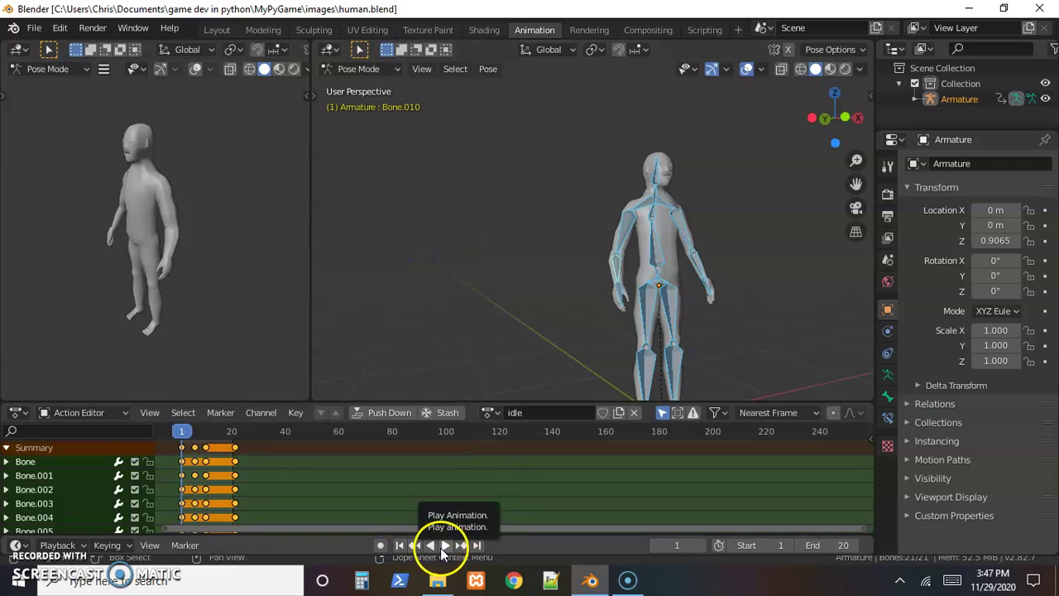
click(444, 546)
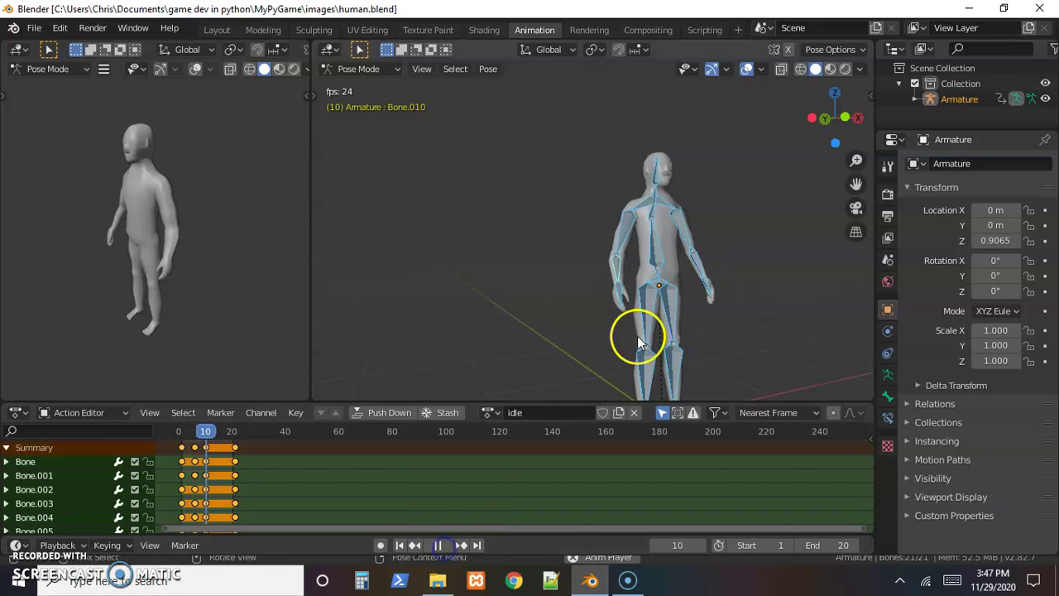
middle_drag(730, 304, 675, 303)
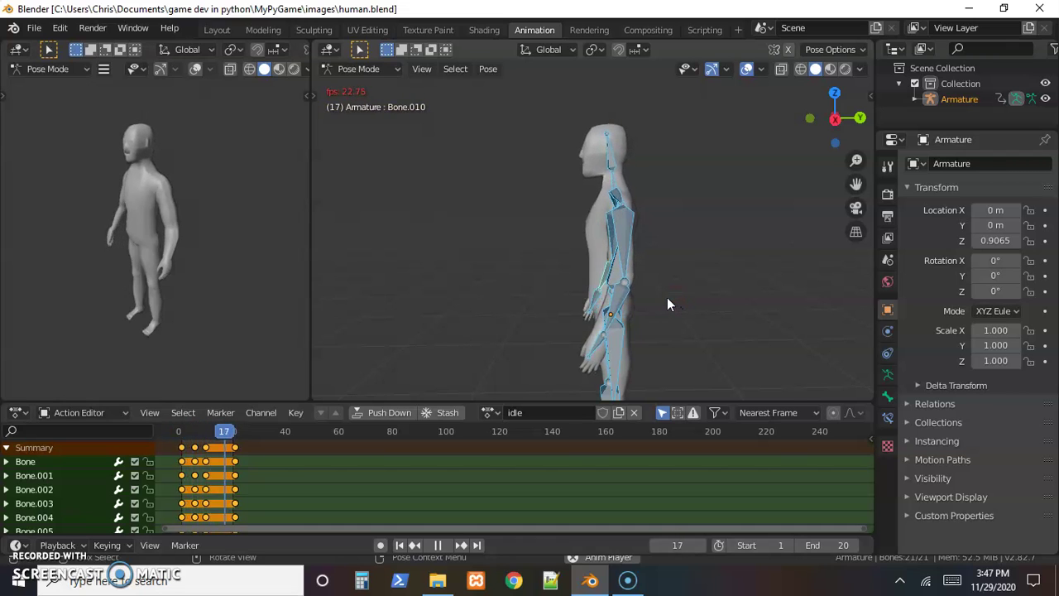
key(KP_1)
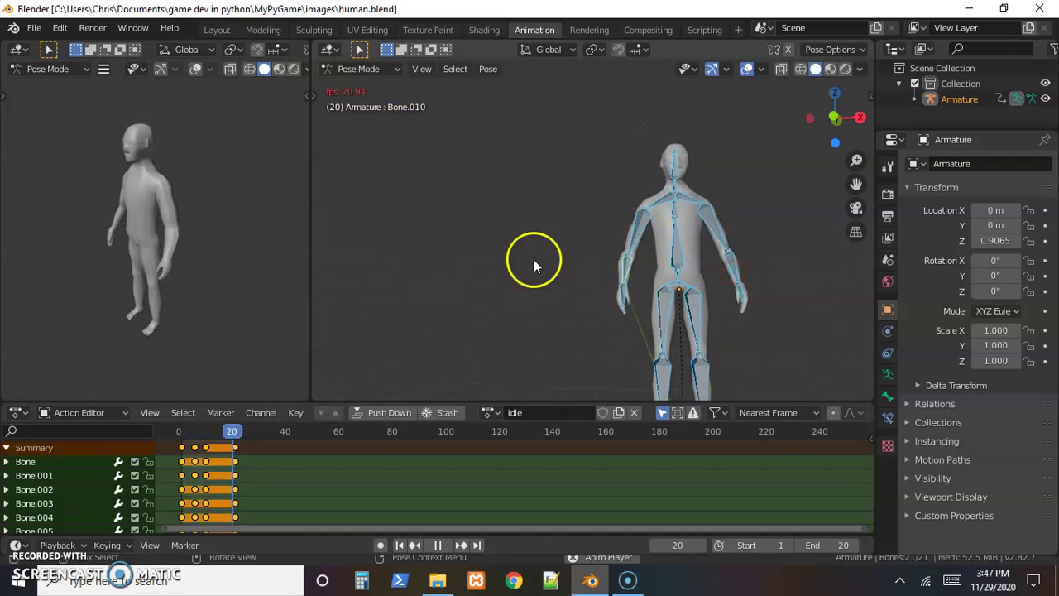
Stop playback and delete all keyframes on frame 6
click(437, 544)
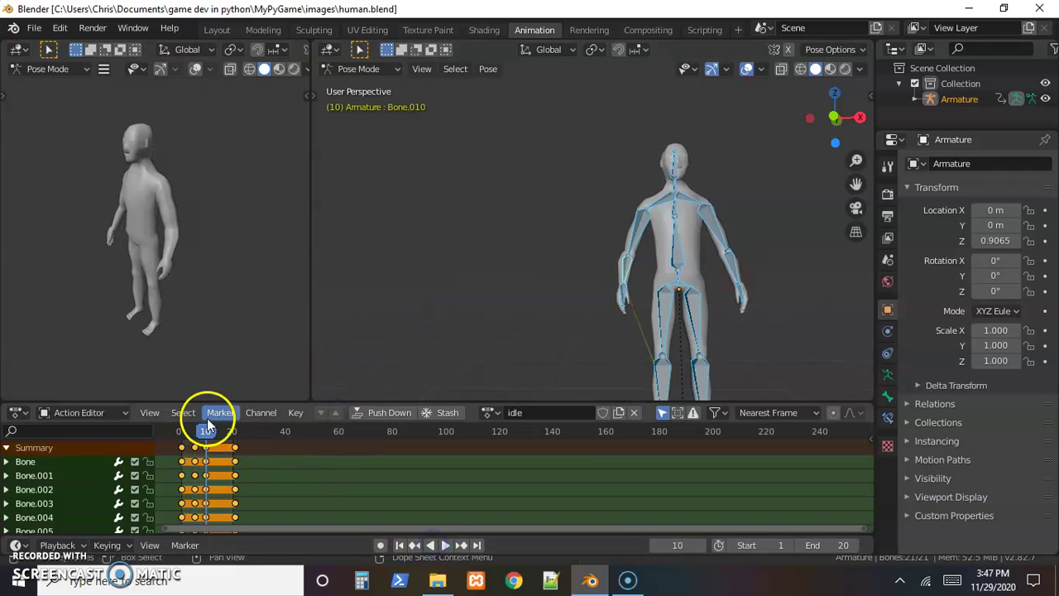
drag(207, 429, 195, 429)
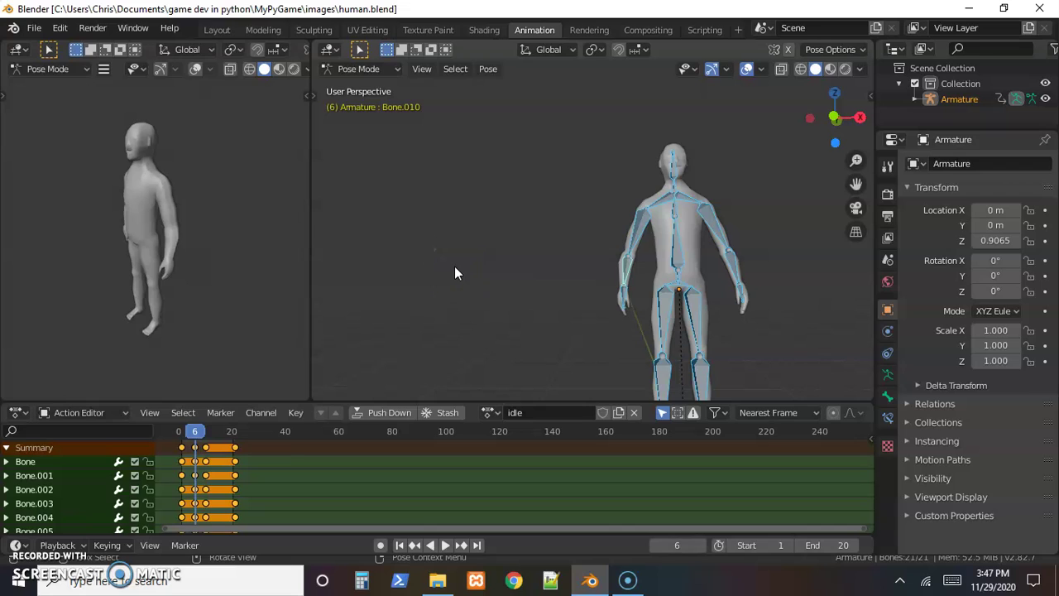
key(alt+i)
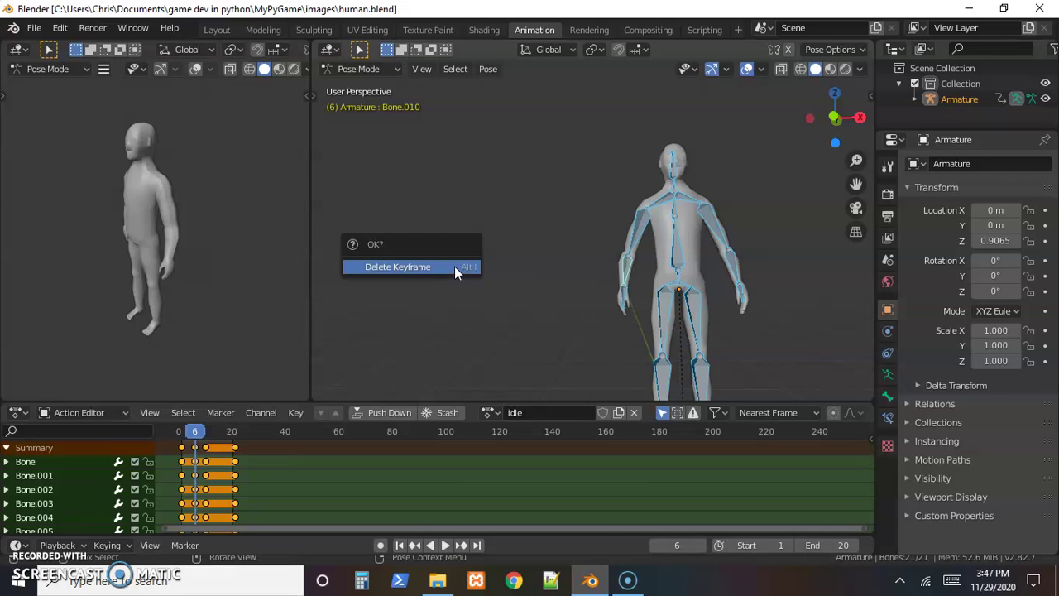
click(454, 266)
click(338, 394)
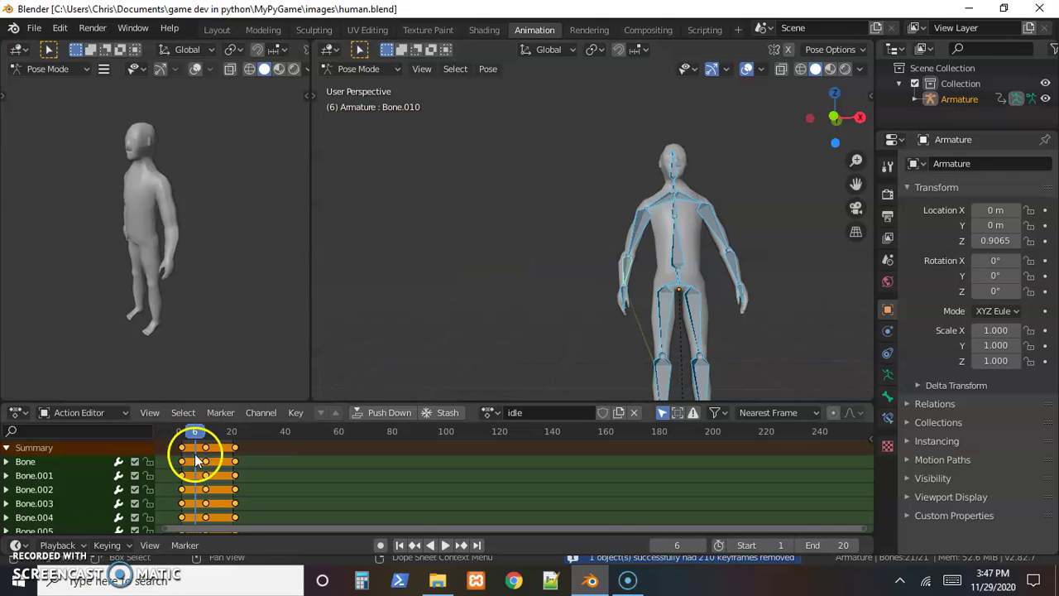
Rotate the upper arm Bone.009 about −10.35° around the global X axis
middle_drag(547, 276, 612, 229)
click(604, 232)
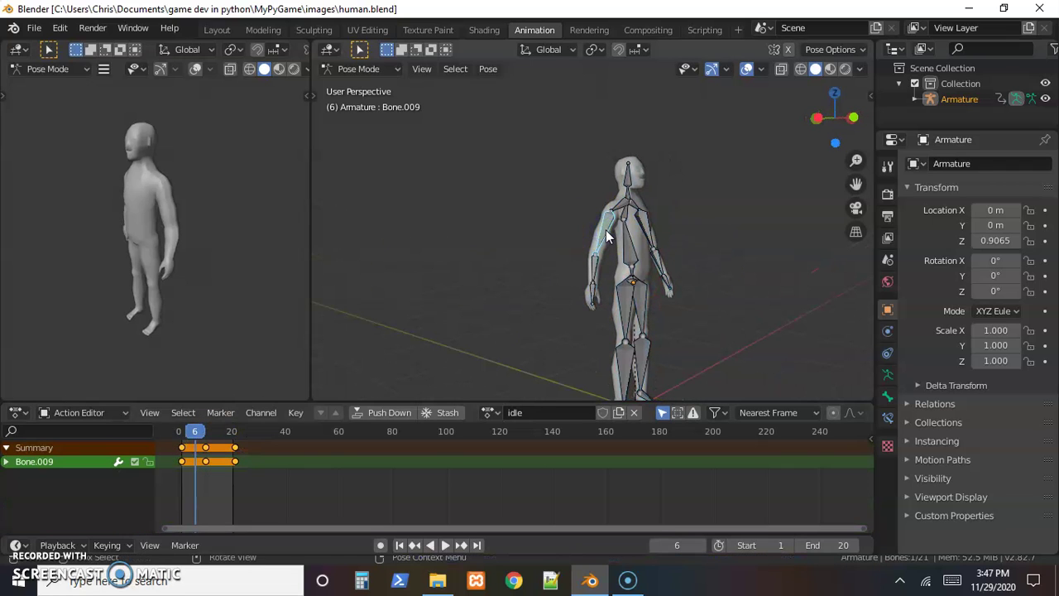
key(r)
key(x)
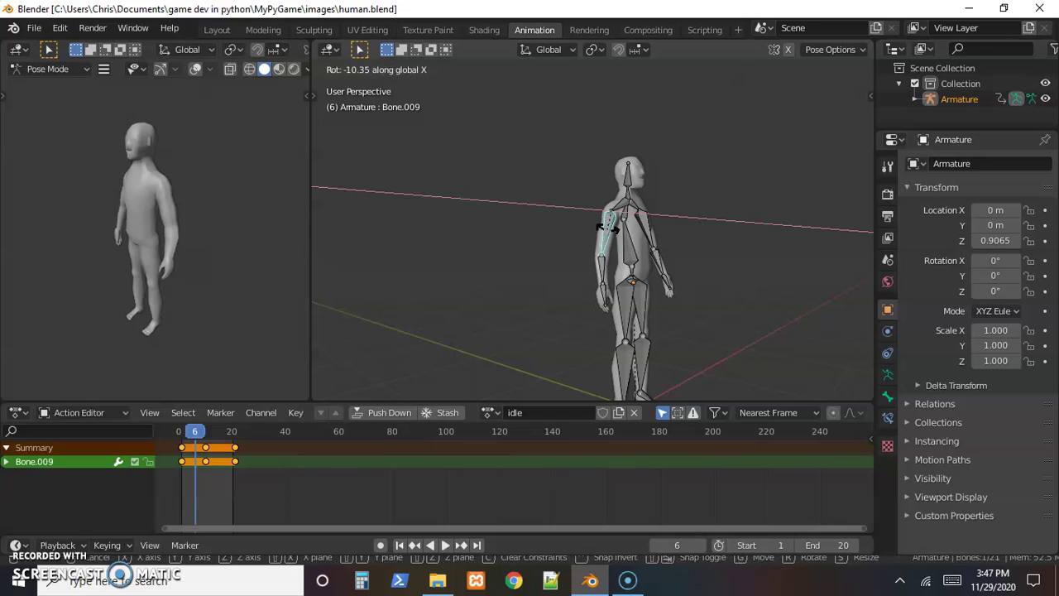
click(595, 250)
click(406, 311)
Key location, rotation and scale for every bone at frame 6
key(a)
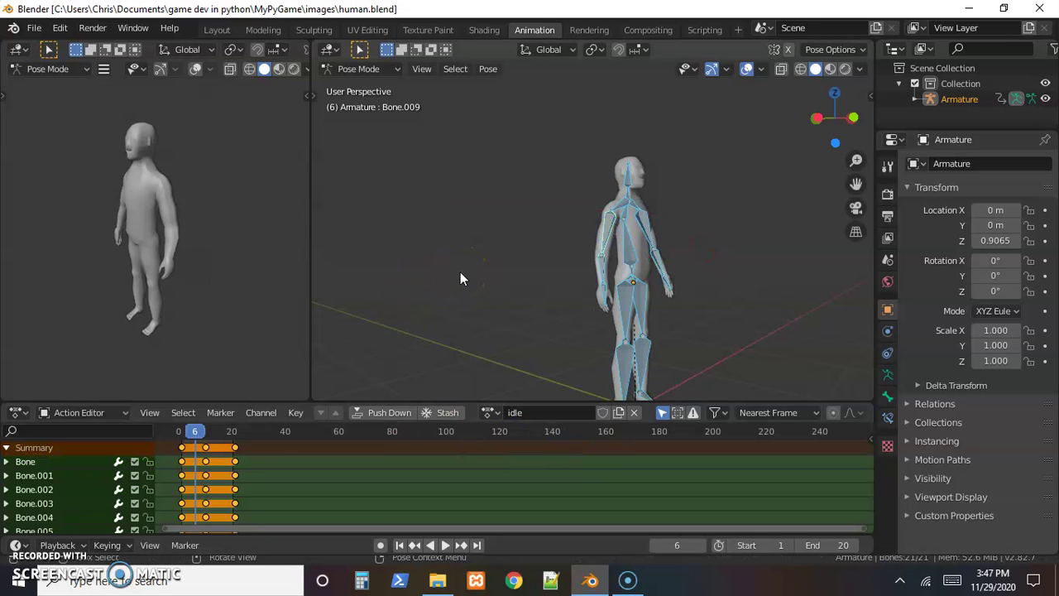
key(i)
click(421, 239)
key(i)
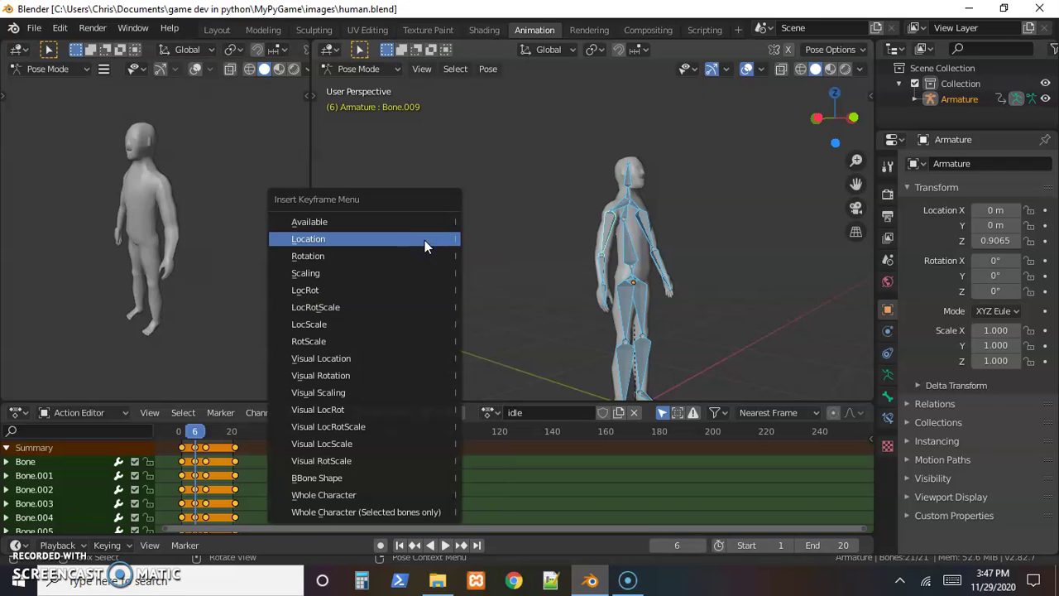
click(423, 254)
key(i)
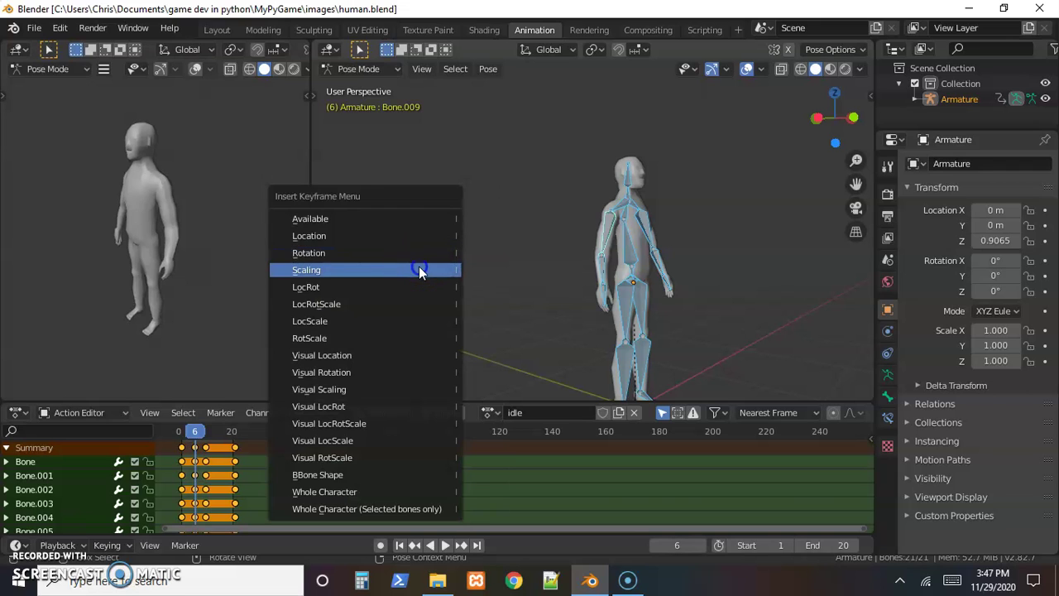
click(419, 270)
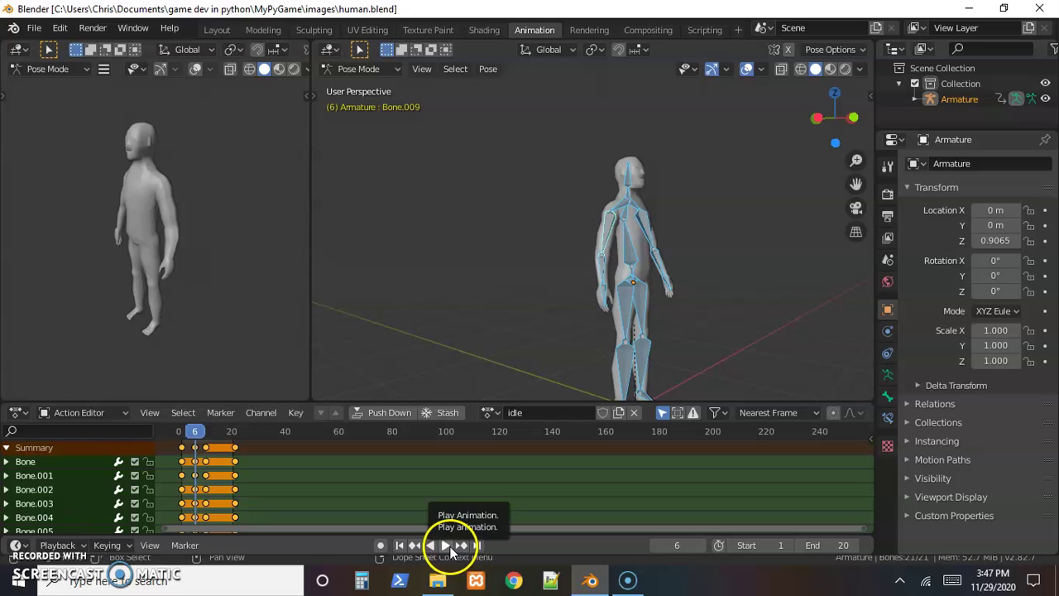
Play the idle animation from frame 1
click(21, 562)
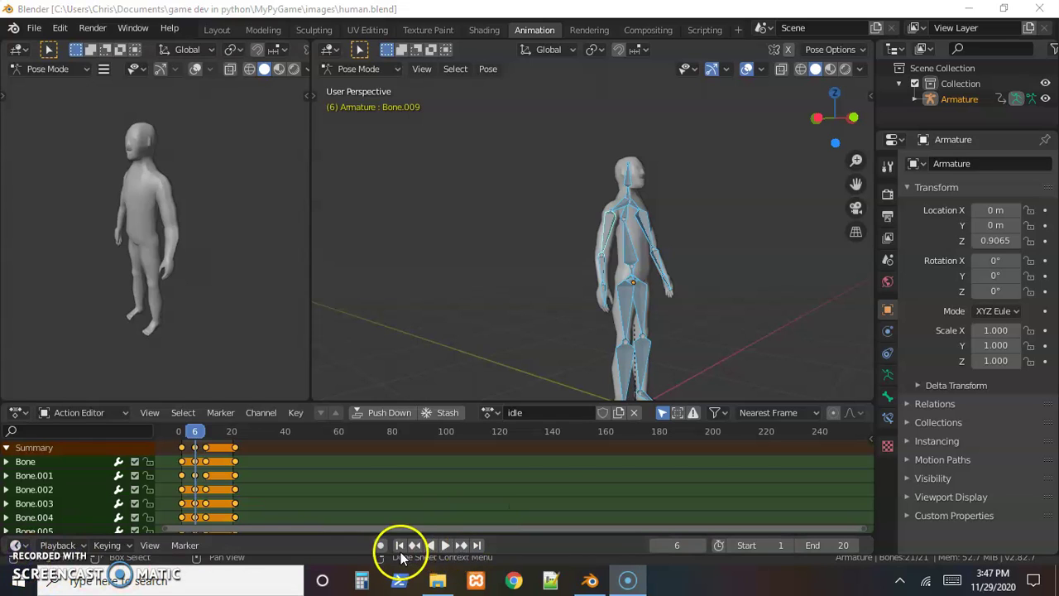
click(398, 545)
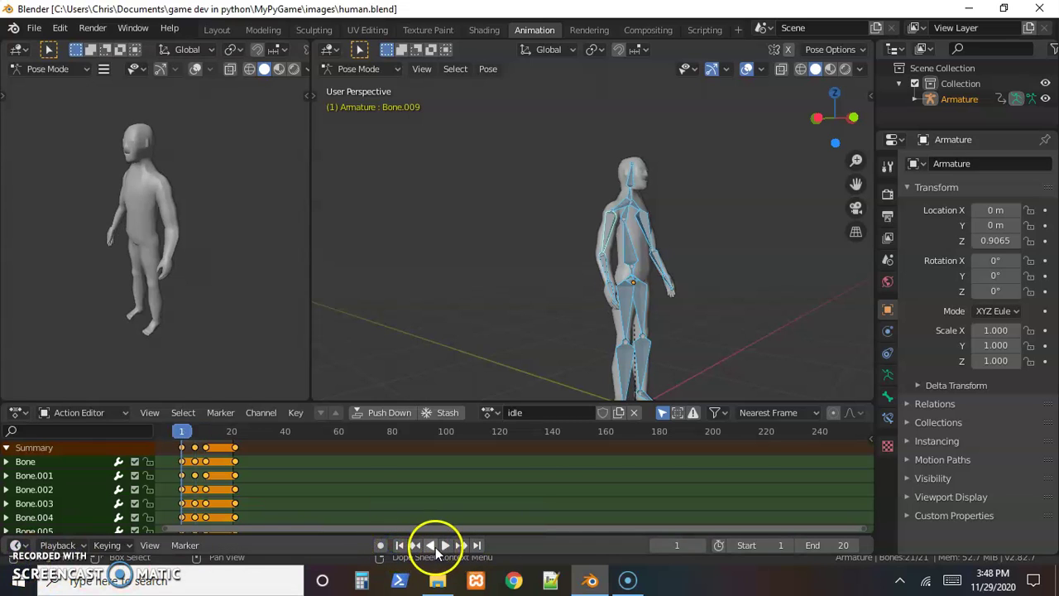
click(444, 545)
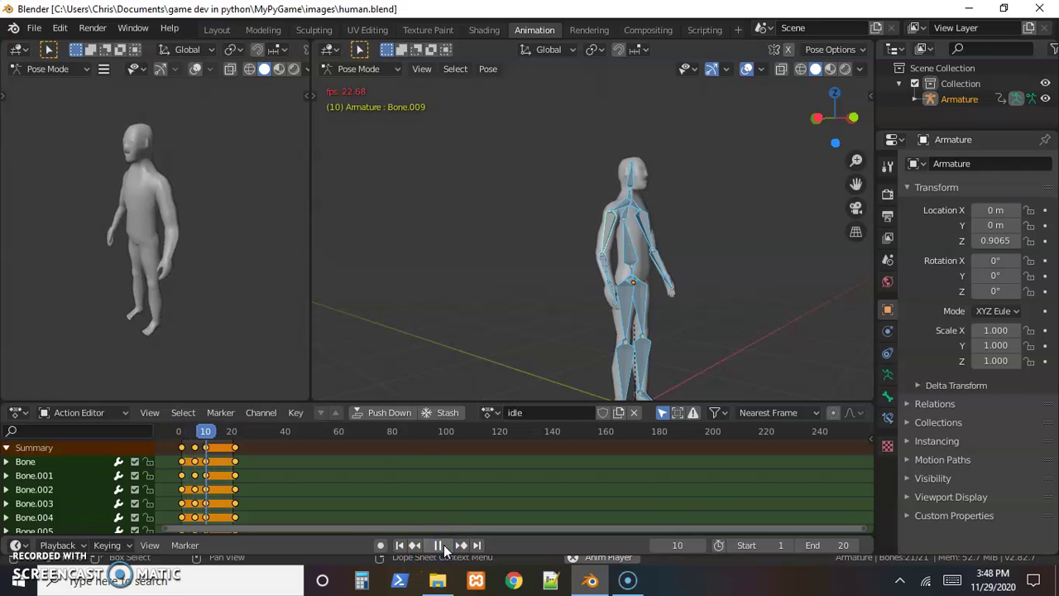
click(418, 534)
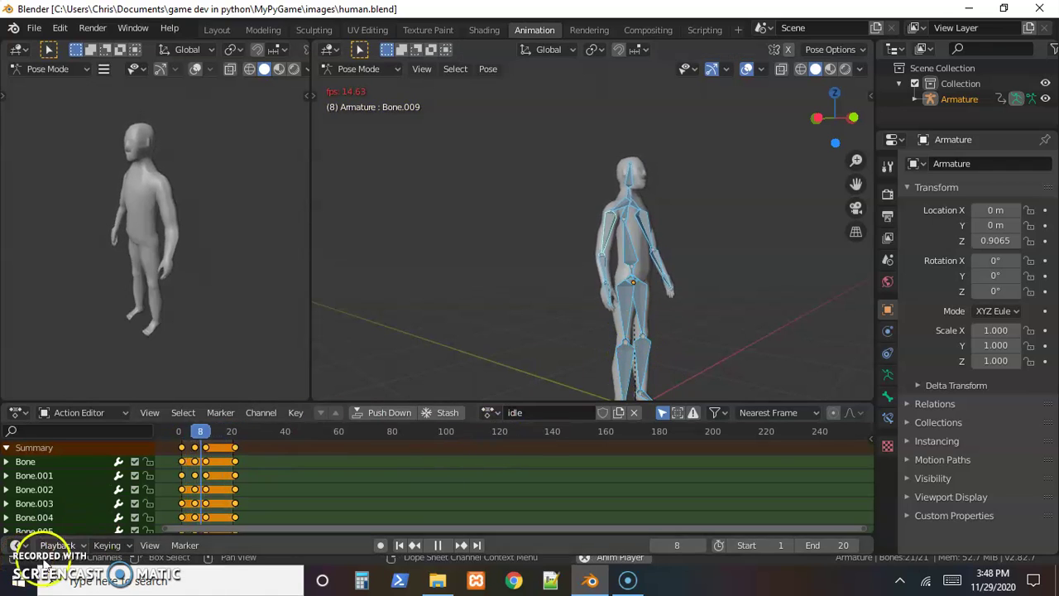
key(KP_3)
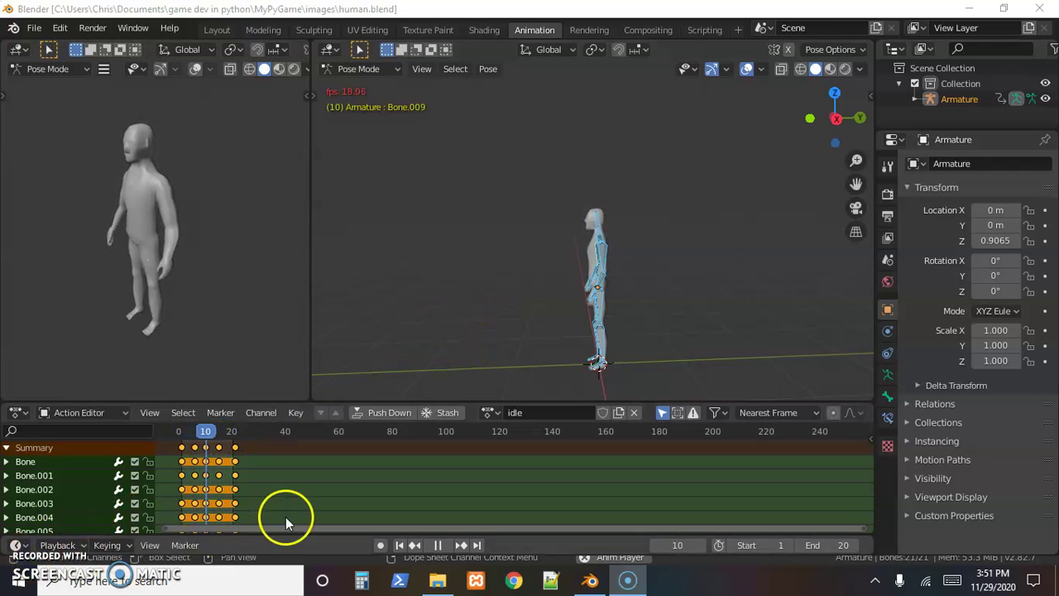
Pause playback, unlink the 'idle' action and create a new empty action
click(438, 544)
click(634, 412)
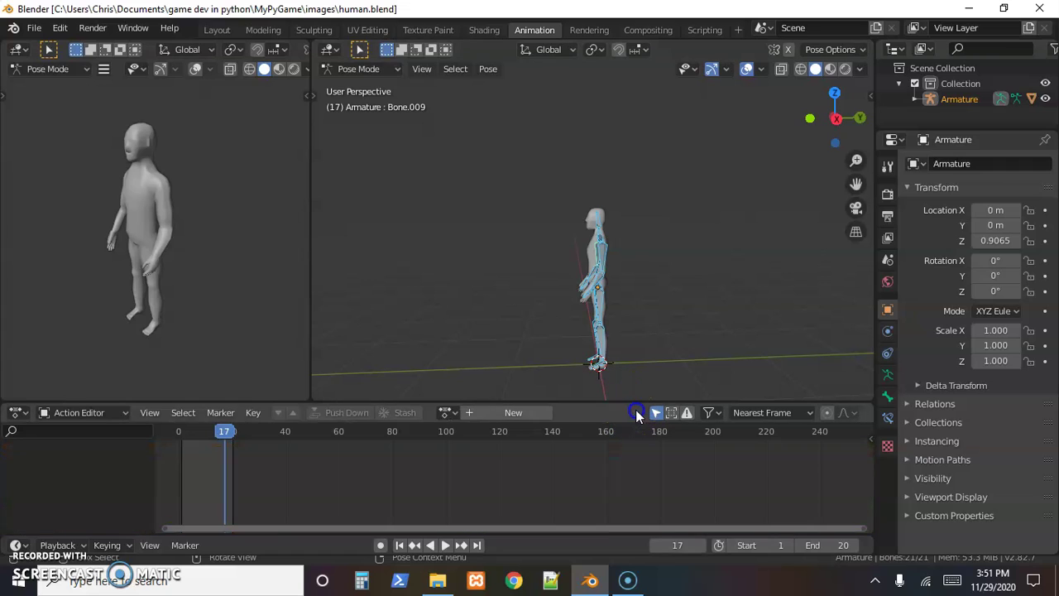
click(514, 412)
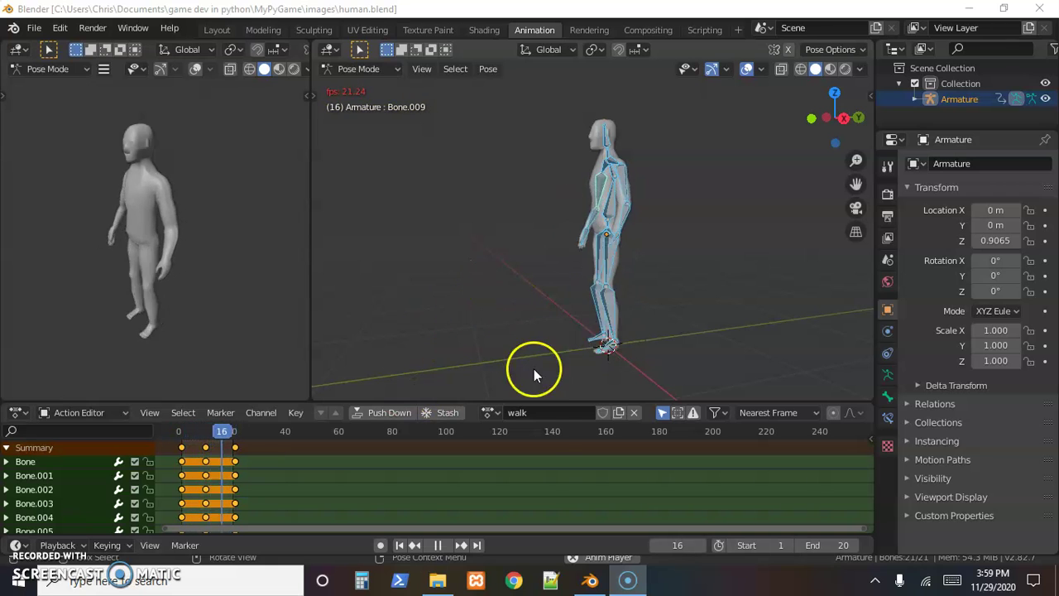
click(440, 547)
mouse_move(172, 430)
mouse_down()
mouse_move(190, 430)
mouse_move(181, 433)
mouse_up()
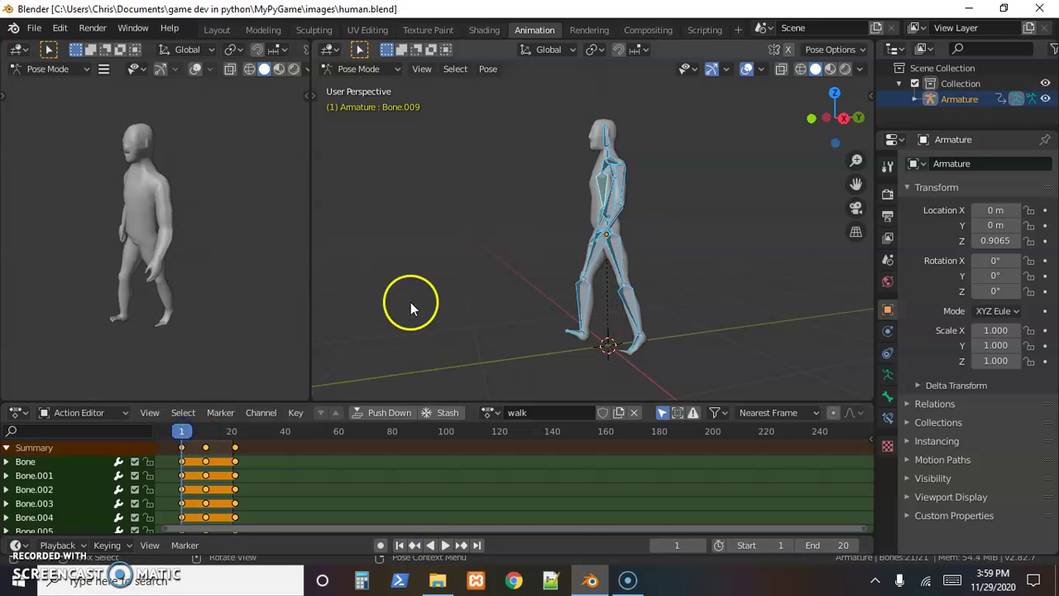
middle_drag(649, 339, 622, 340)
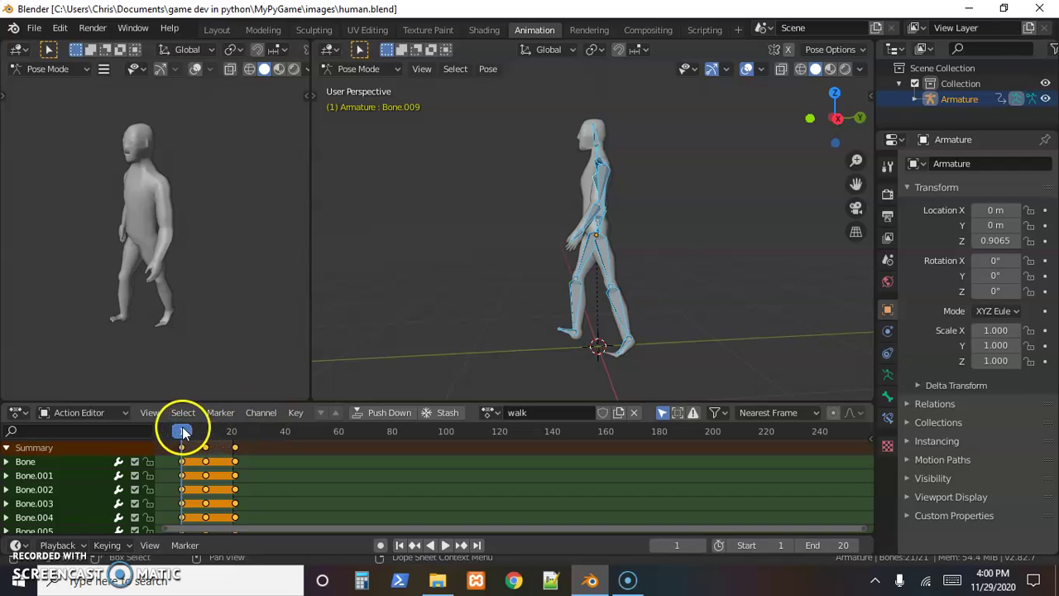
drag(183, 431, 206, 427)
mouse_move(364, 324)
middle_down()
mouse_move(383, 331)
mouse_move(349, 329)
middle_up()
mouse_move(501, 292)
middle_down()
mouse_move(605, 303)
mouse_move(477, 312)
middle_up()
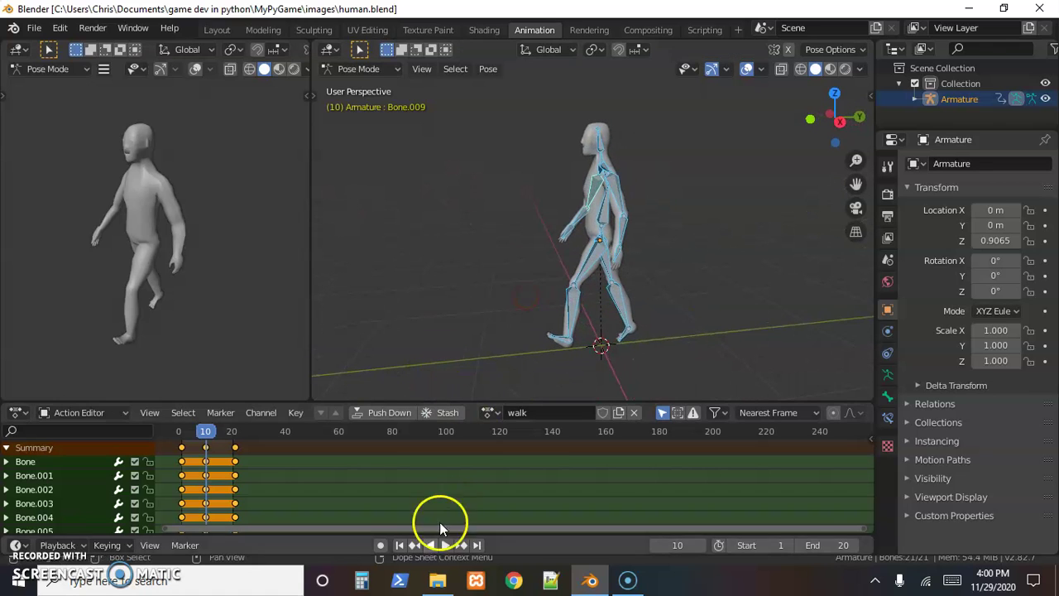
click(445, 544)
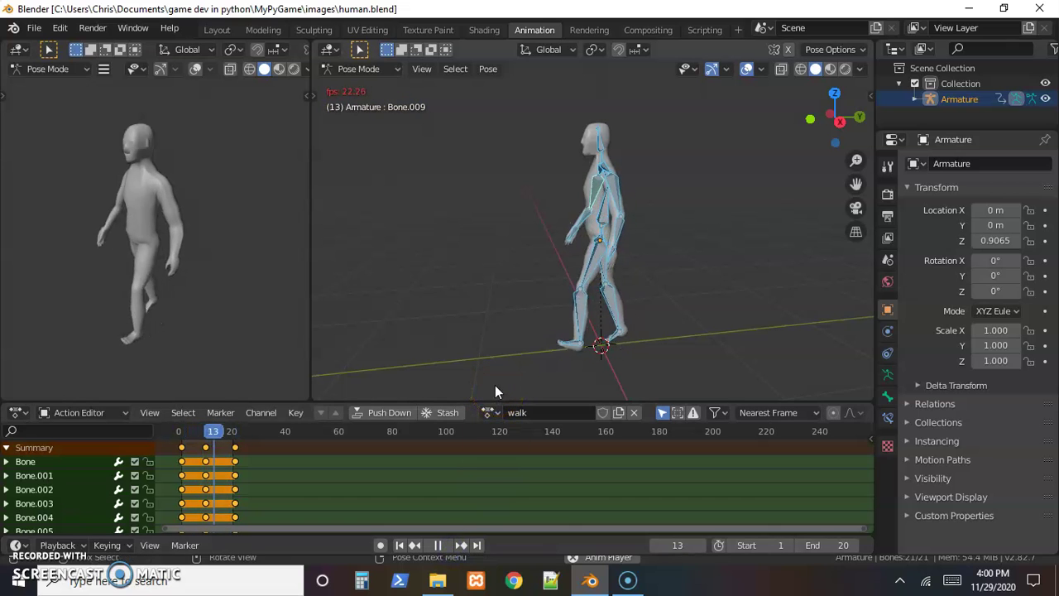
mouse_move(479, 392)
mouse_down()
mouse_move(484, 323)
mouse_move(428, 304)
mouse_up()
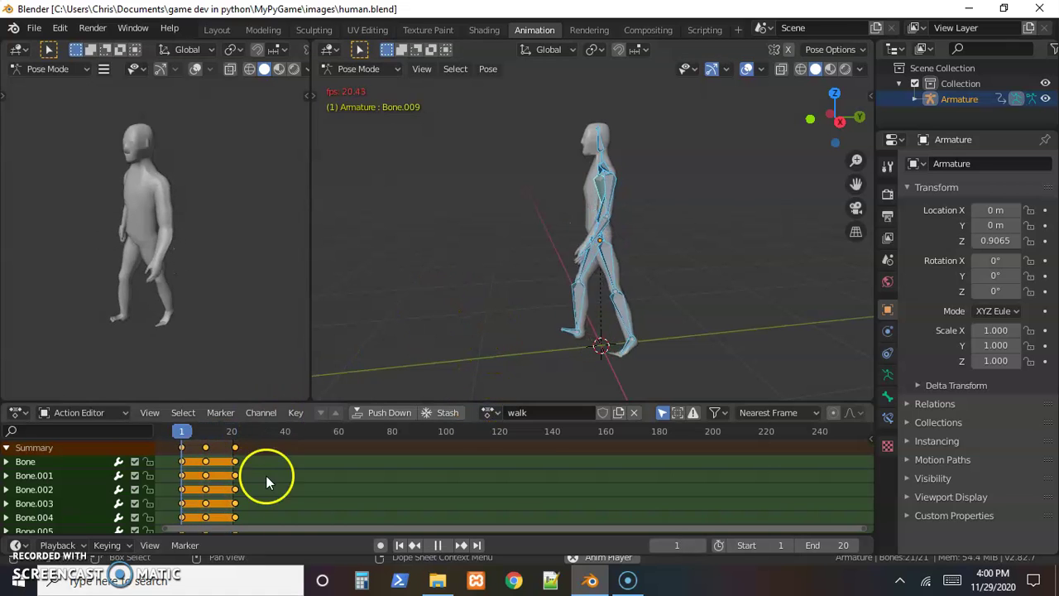